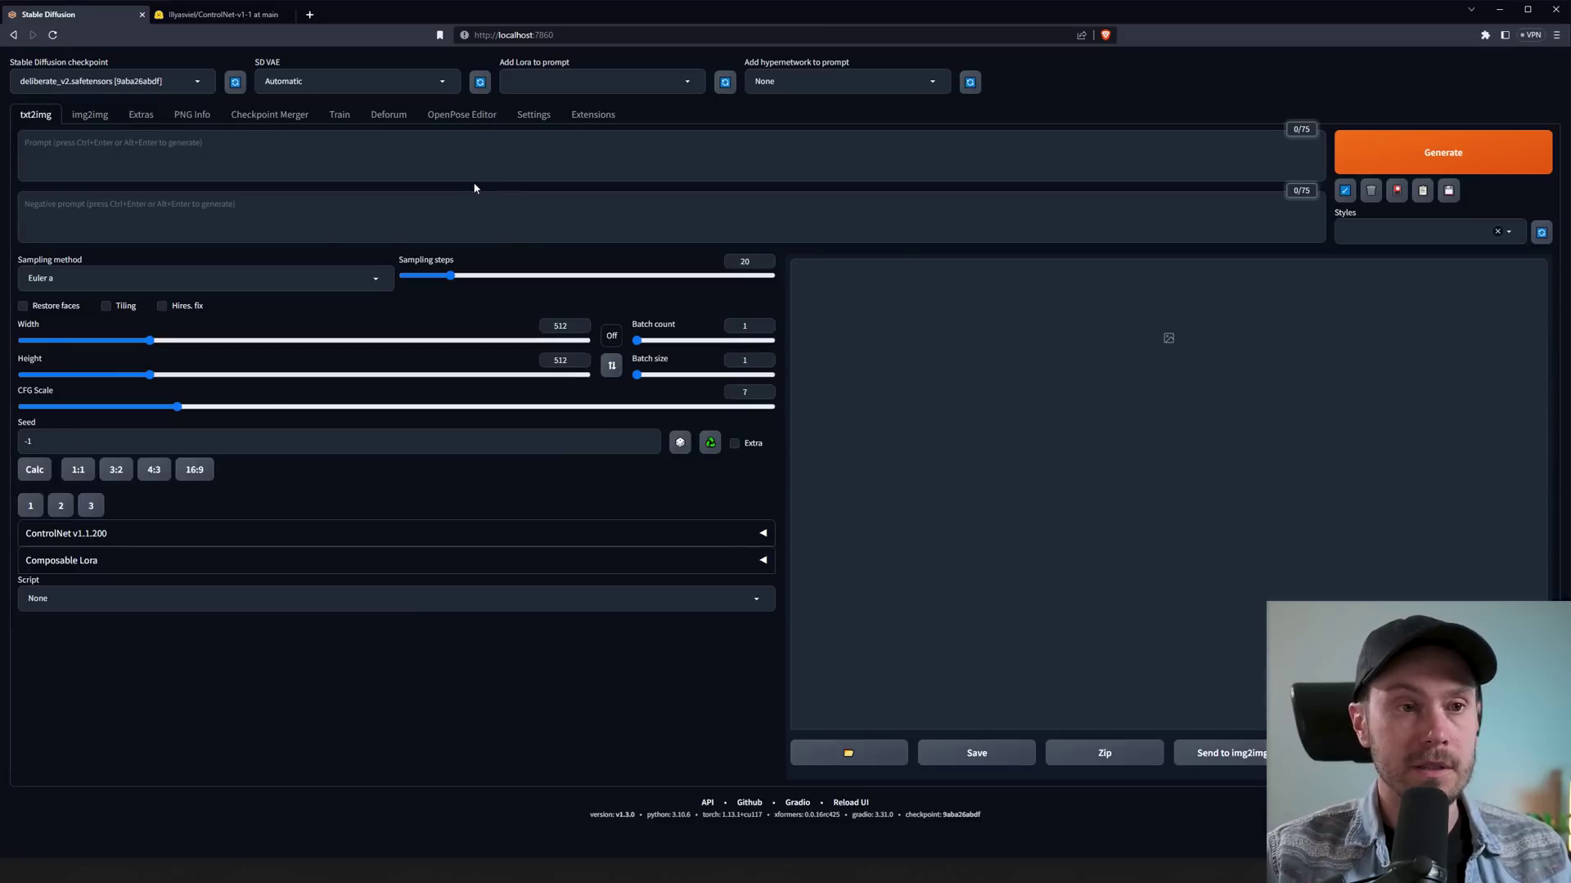
- Check the installed extensions for updates, then apply the updates for those with new commits and restart the UI
click(603, 119)
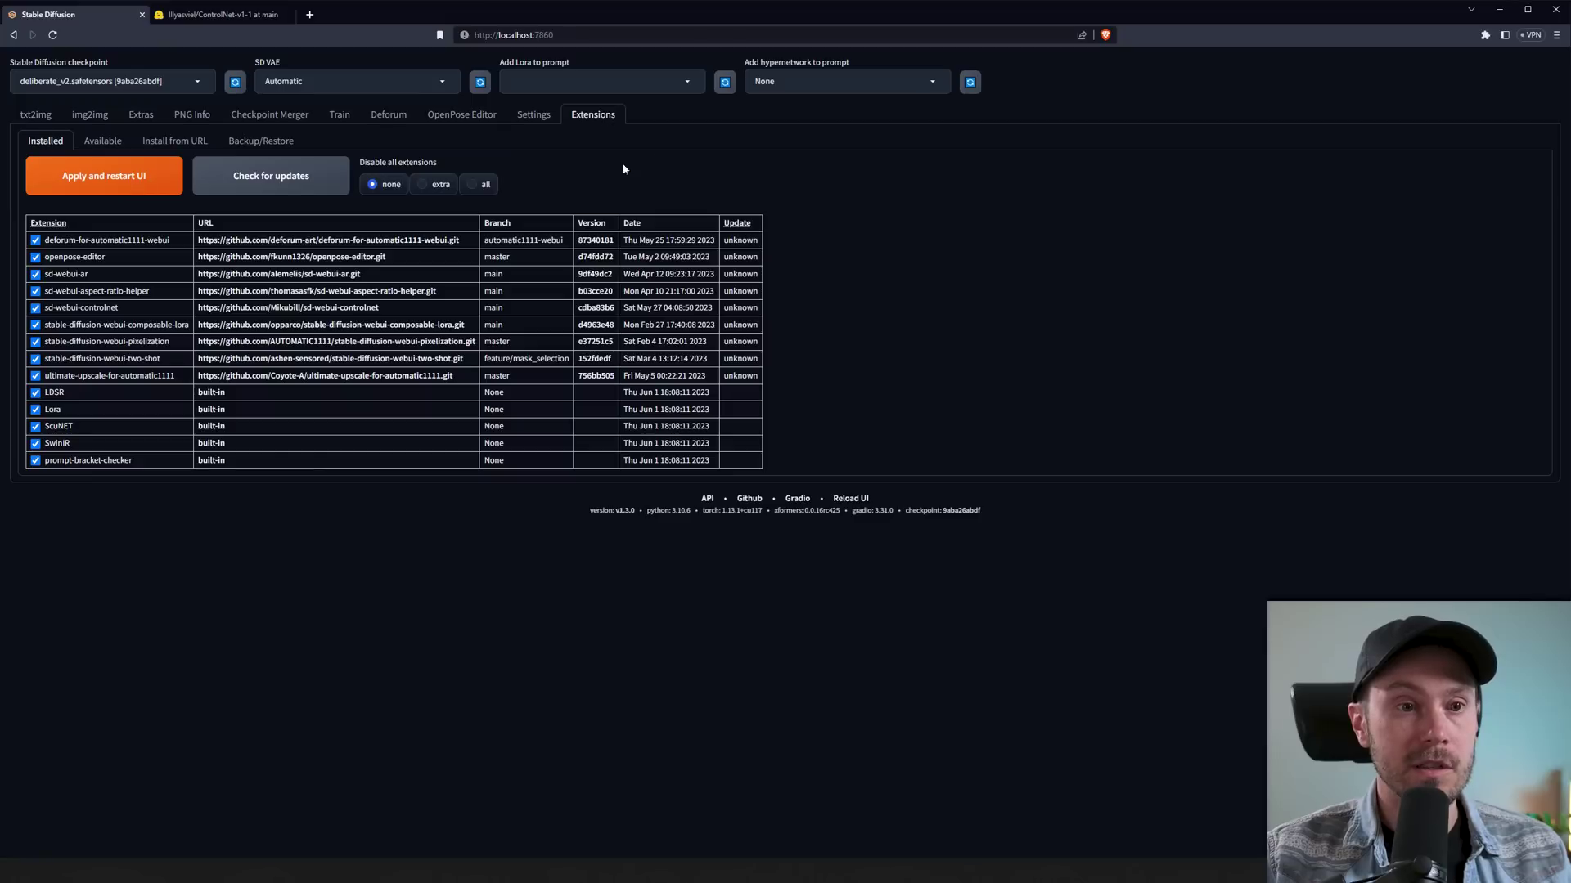
click(280, 182)
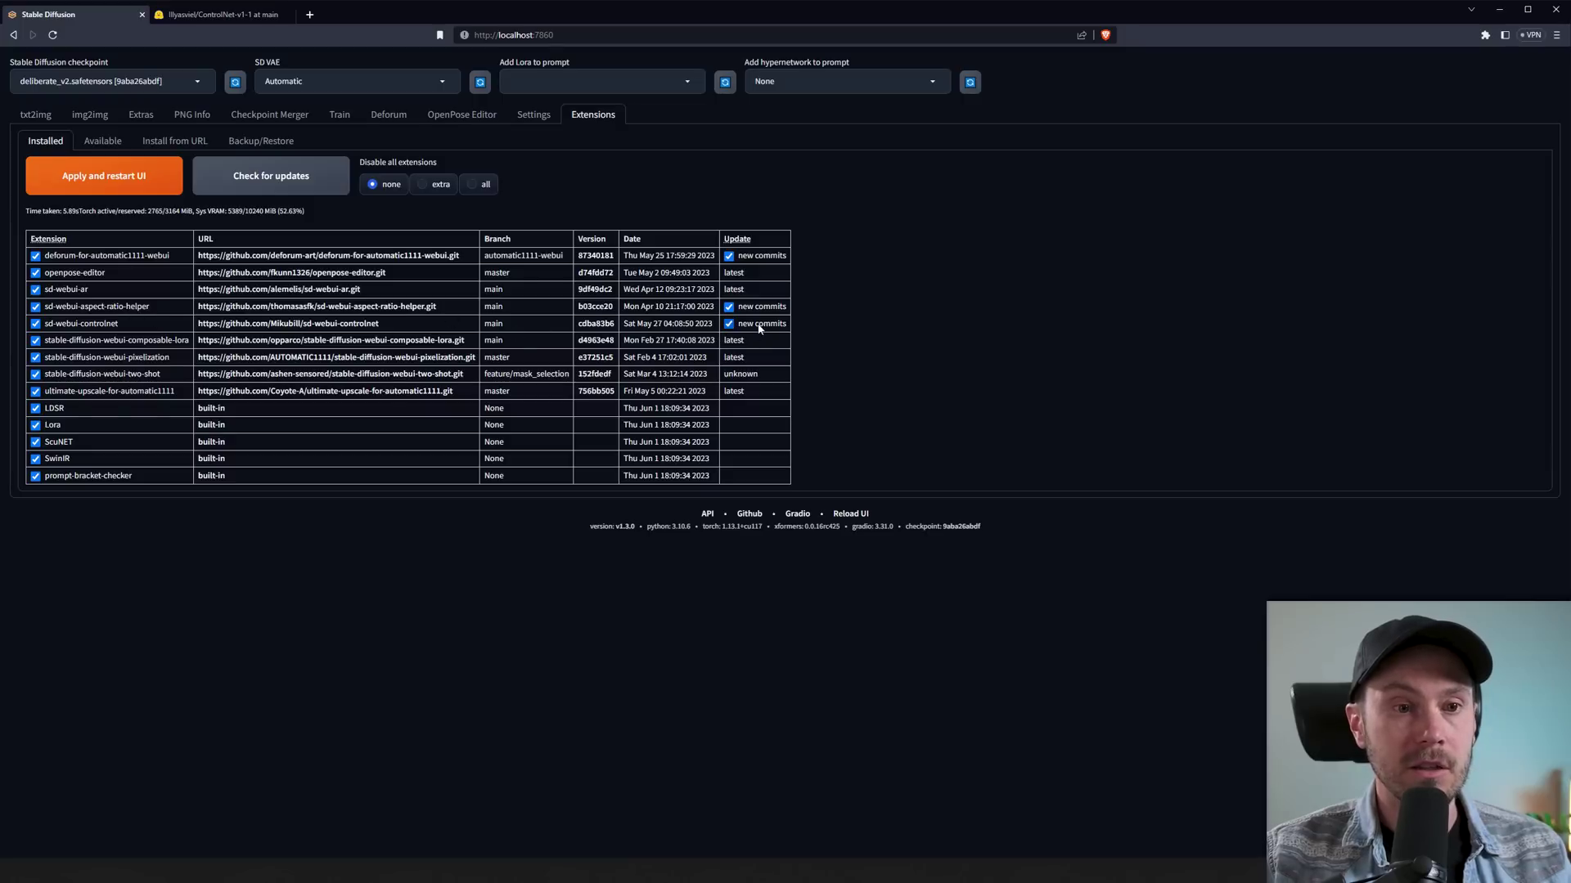
click(92, 173)
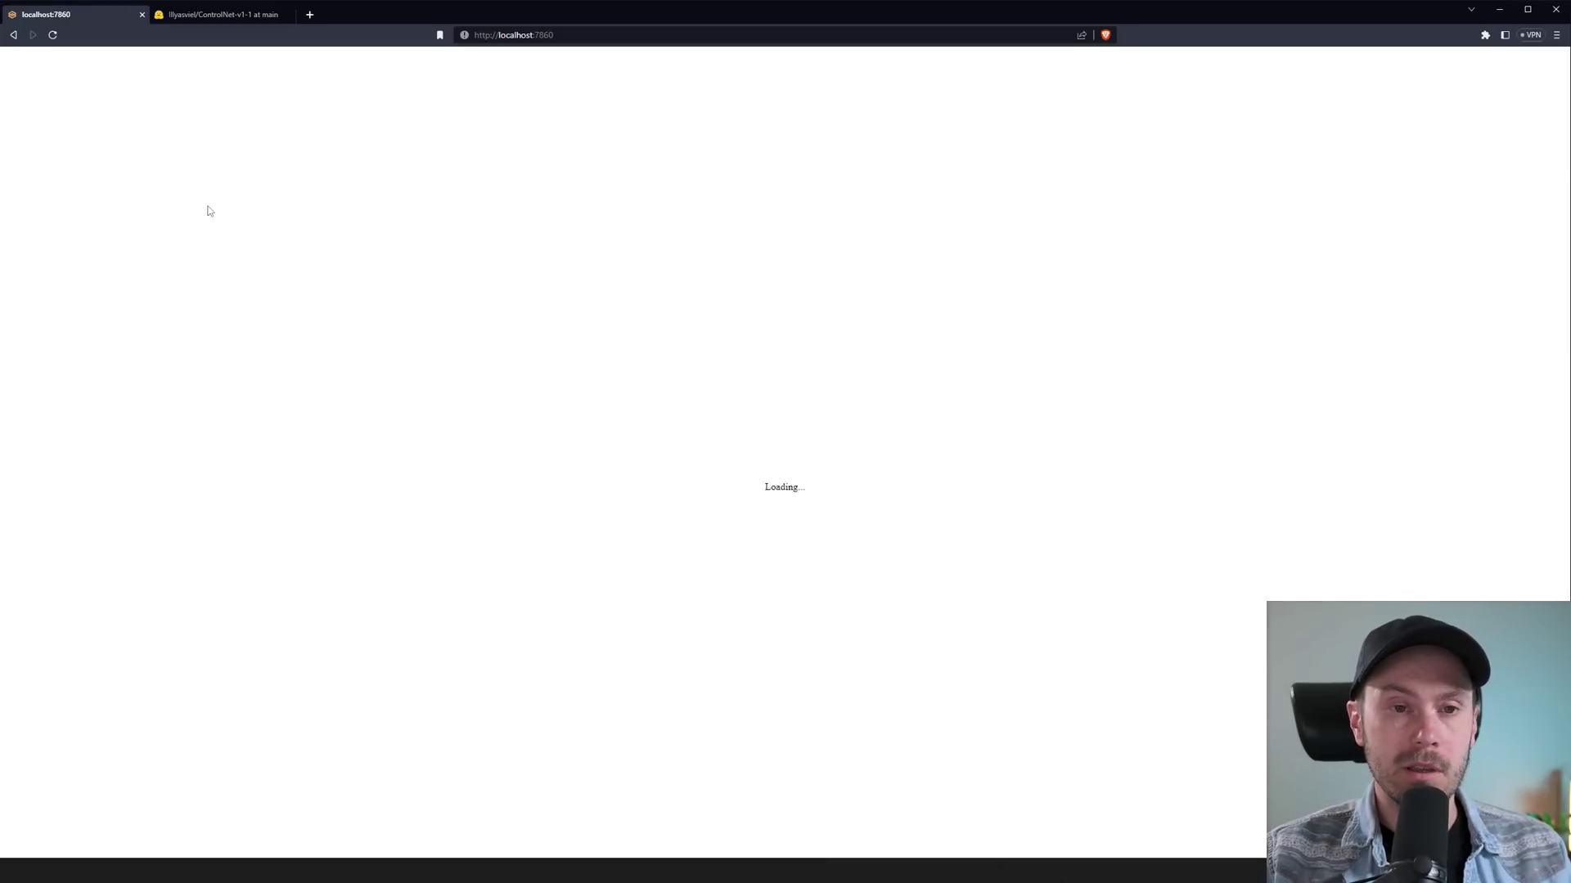
- Review the ControlNet-v1-1 model files on Hugging Face and the local models folder inside extensions/sd-webui-controlnet
key(ctrl+Tab)
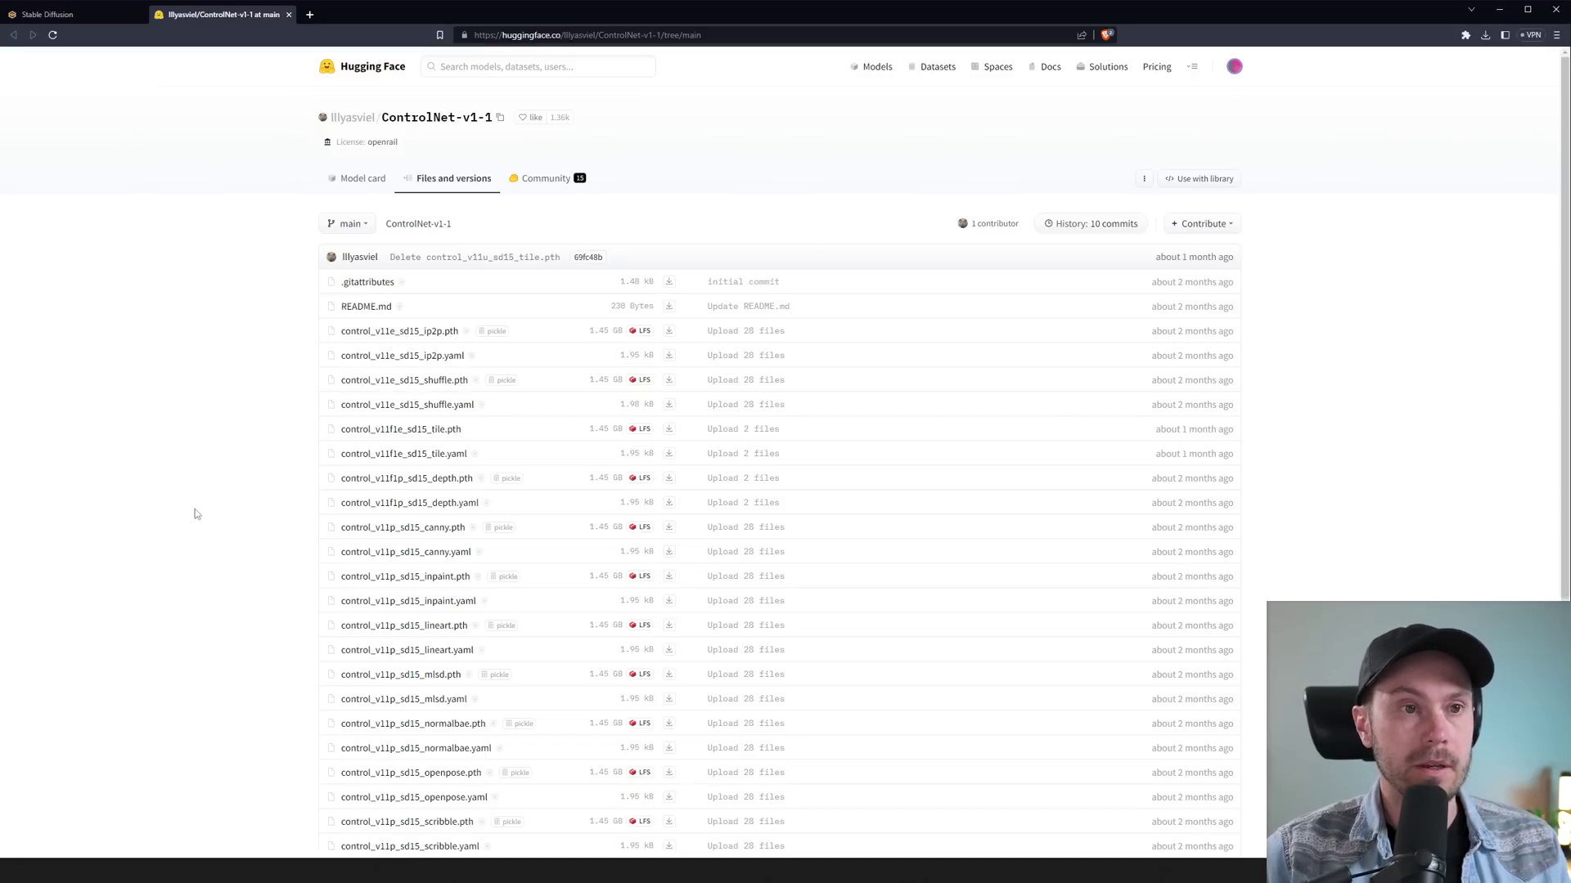
scroll(561, 484, down, 2)
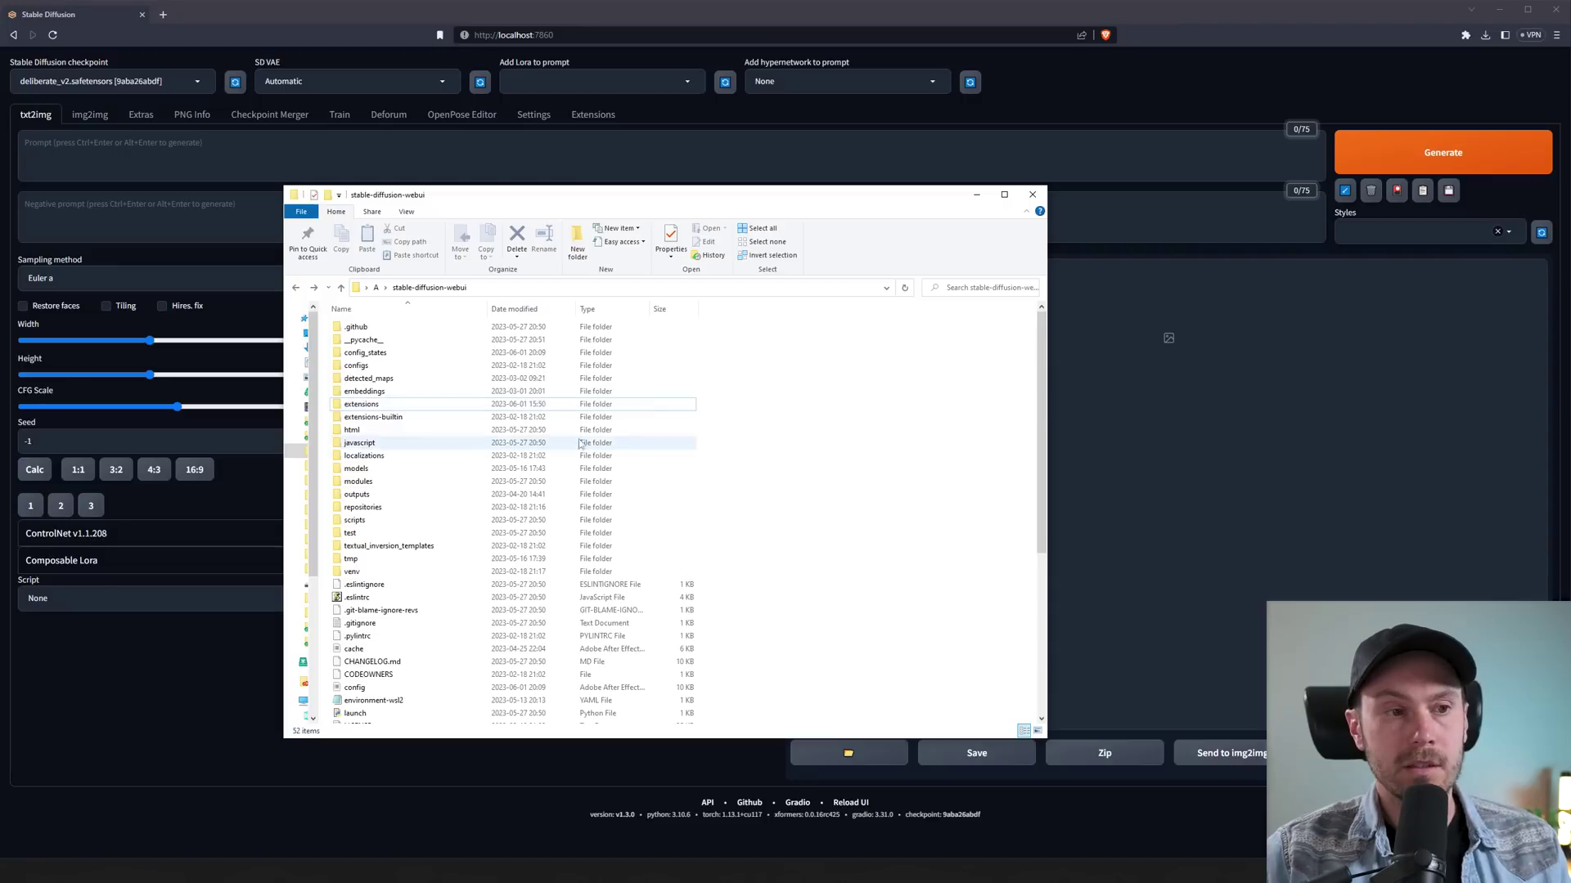
double_click(369, 406)
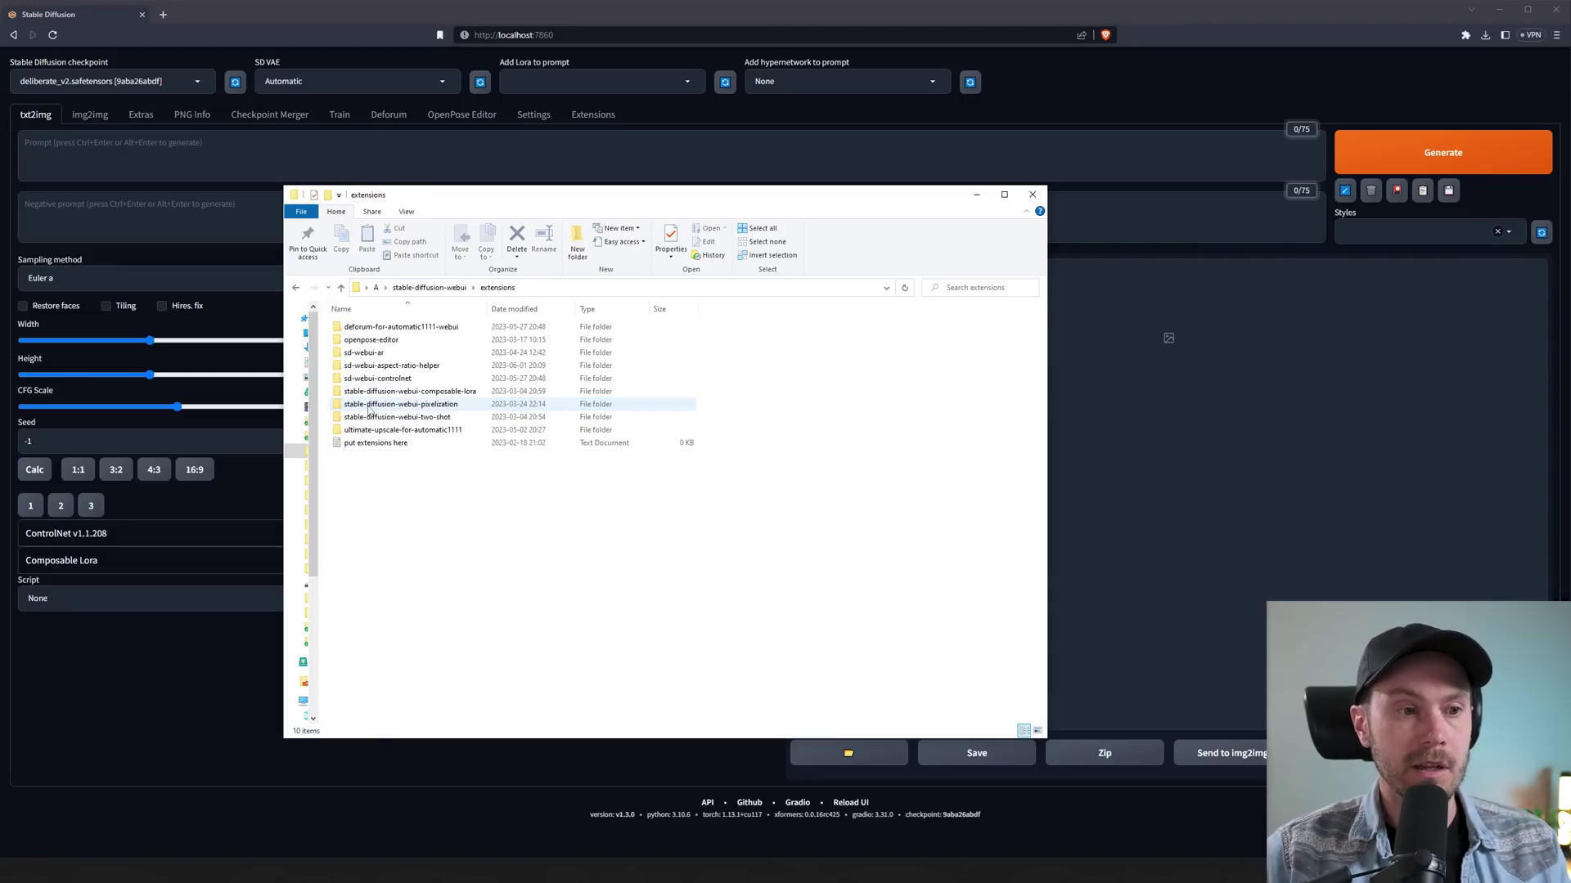
double_click(378, 377)
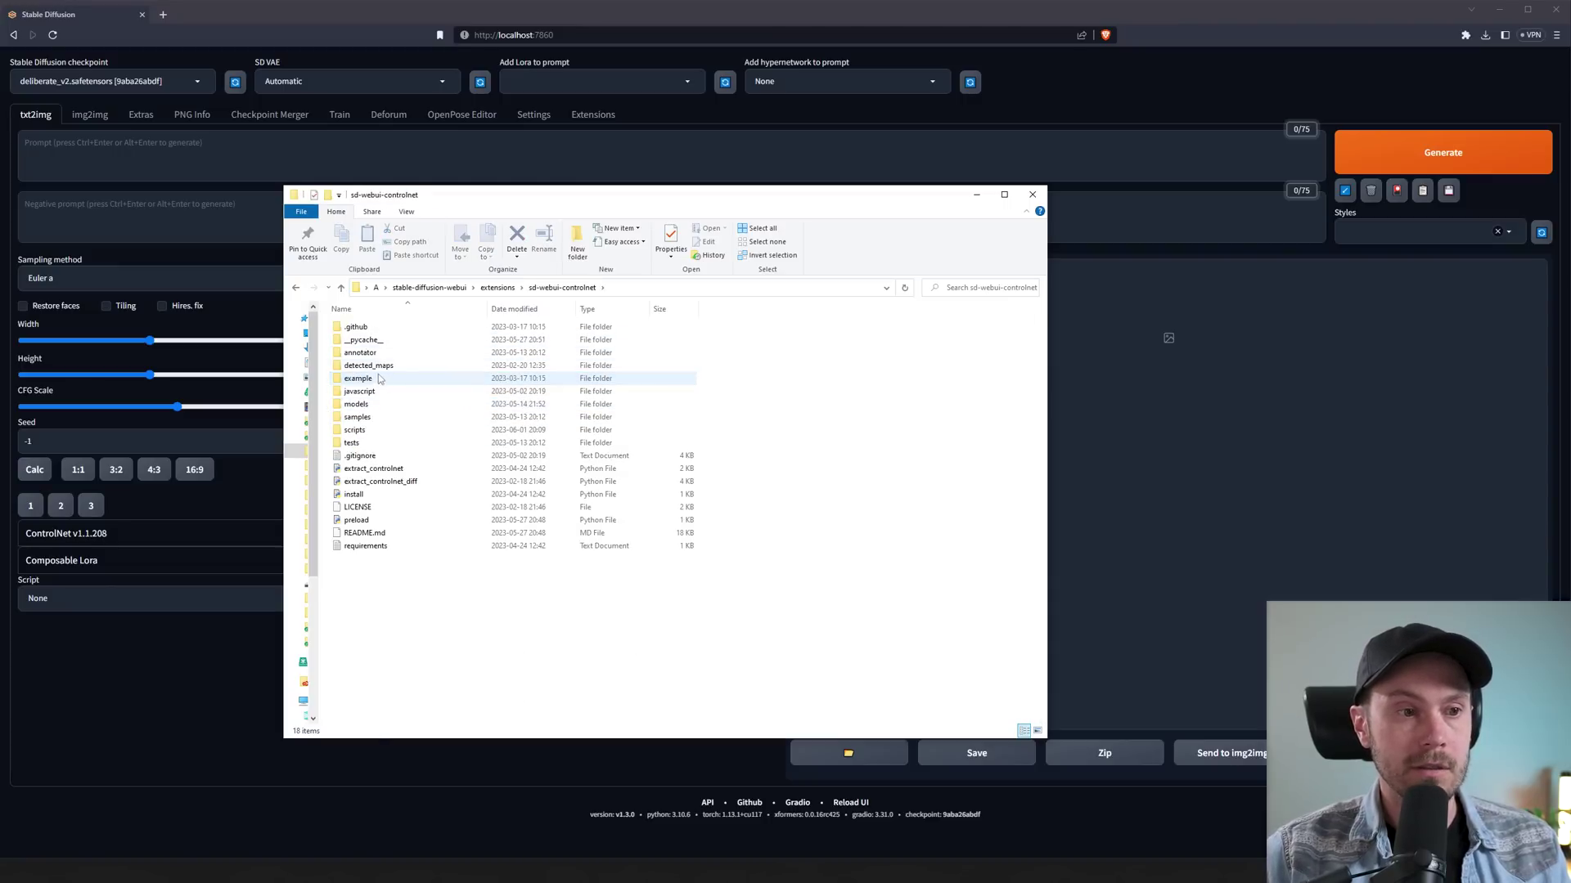
double_click(354, 404)
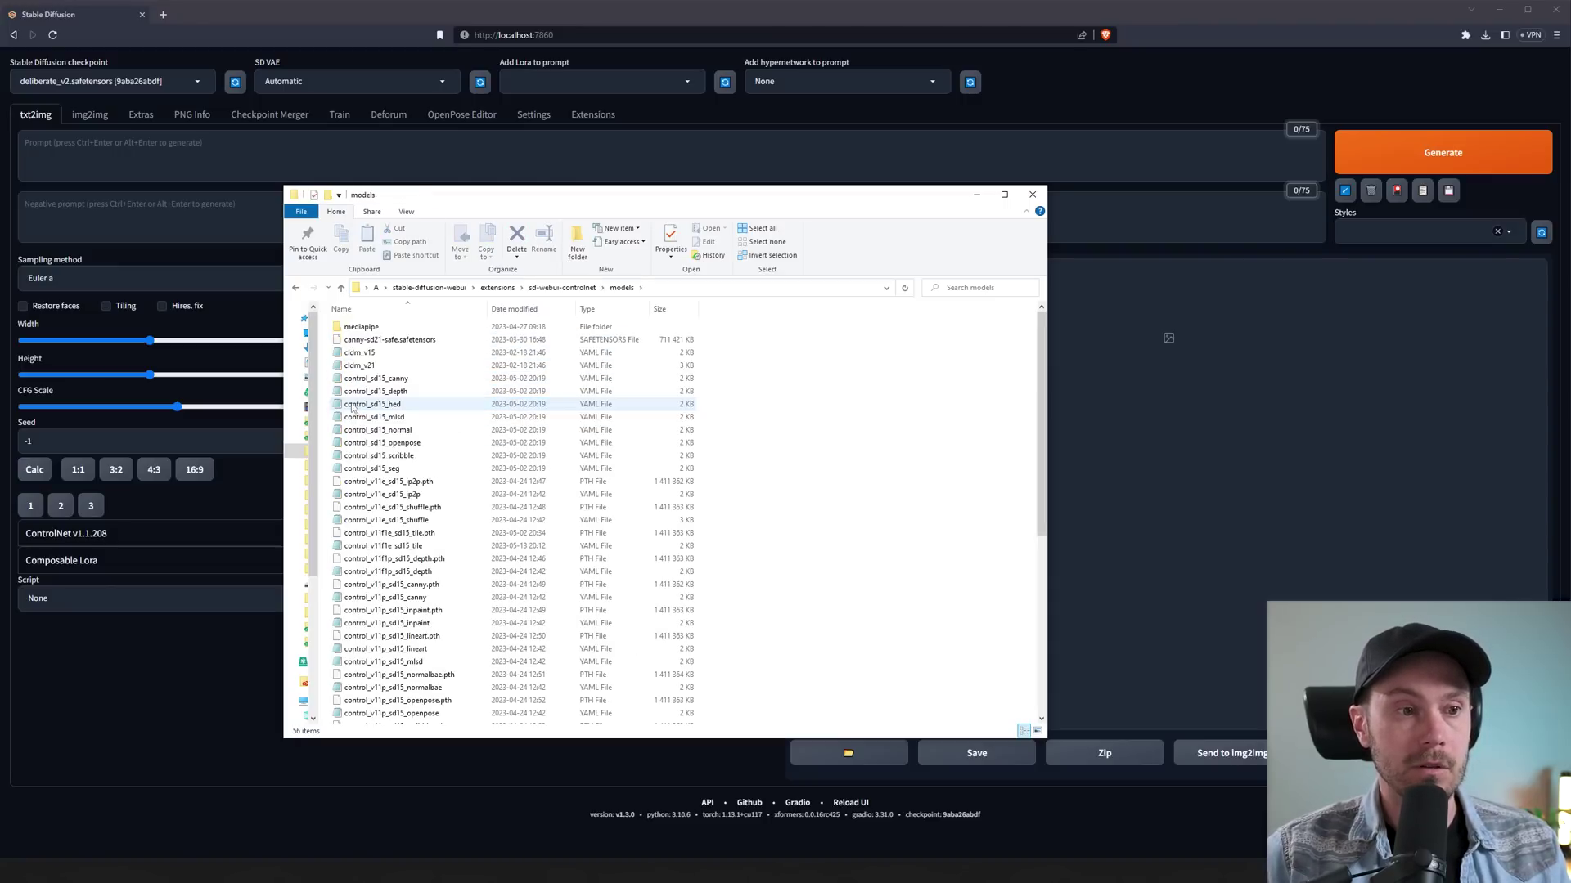
click(245, 483)
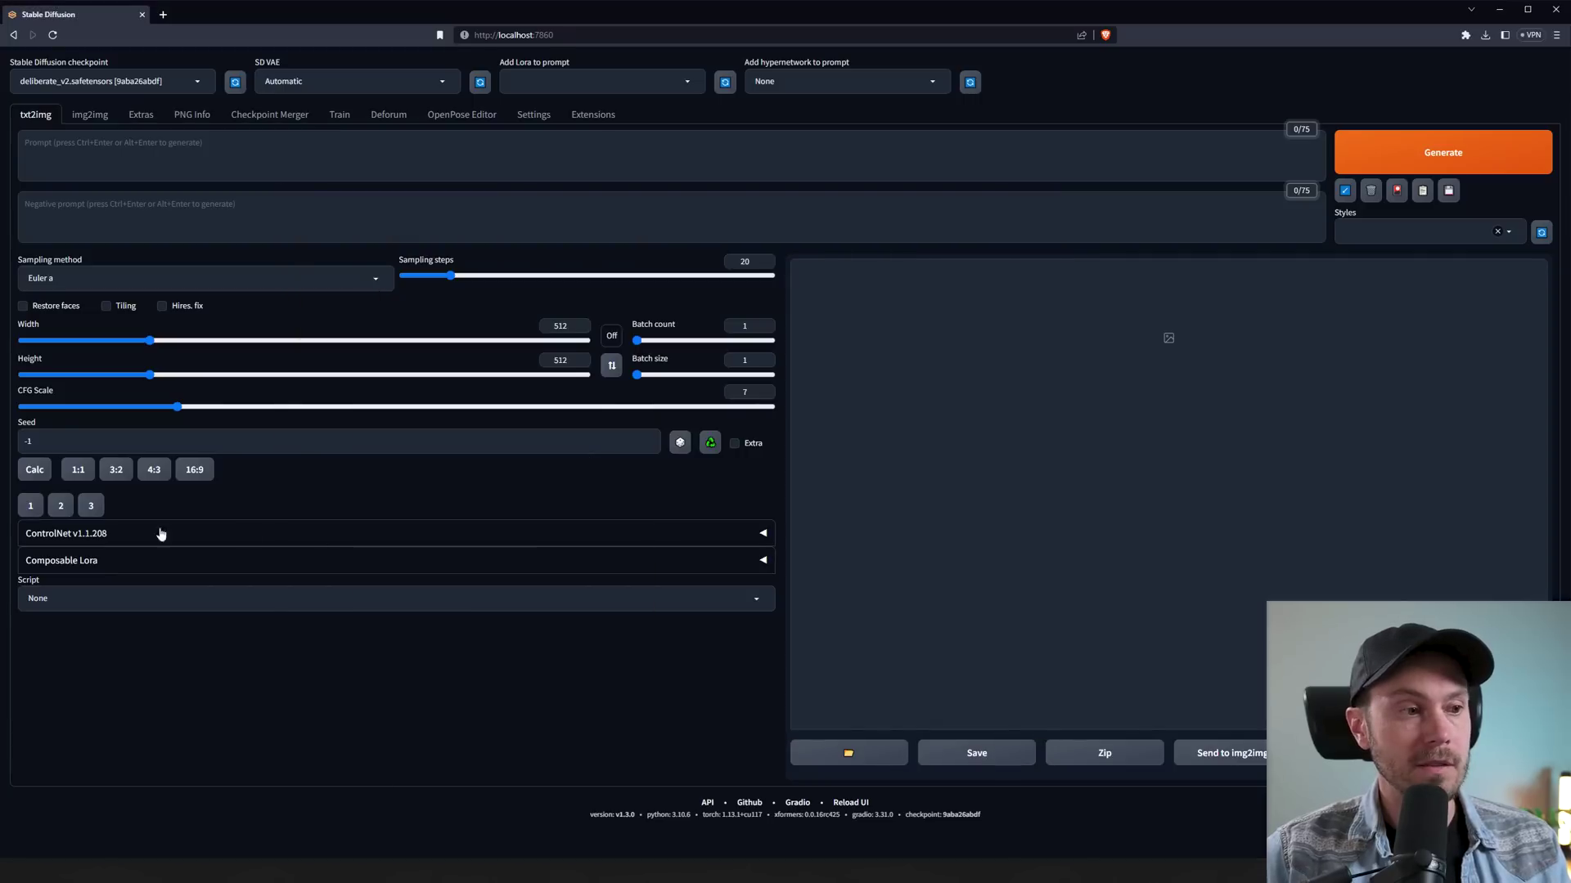
- Expand the ControlNet settings and set Unit 0's control type to Inpaint
click(101, 538)
scroll(620, 583, down, 3)
scroll(601, 571, down, 2)
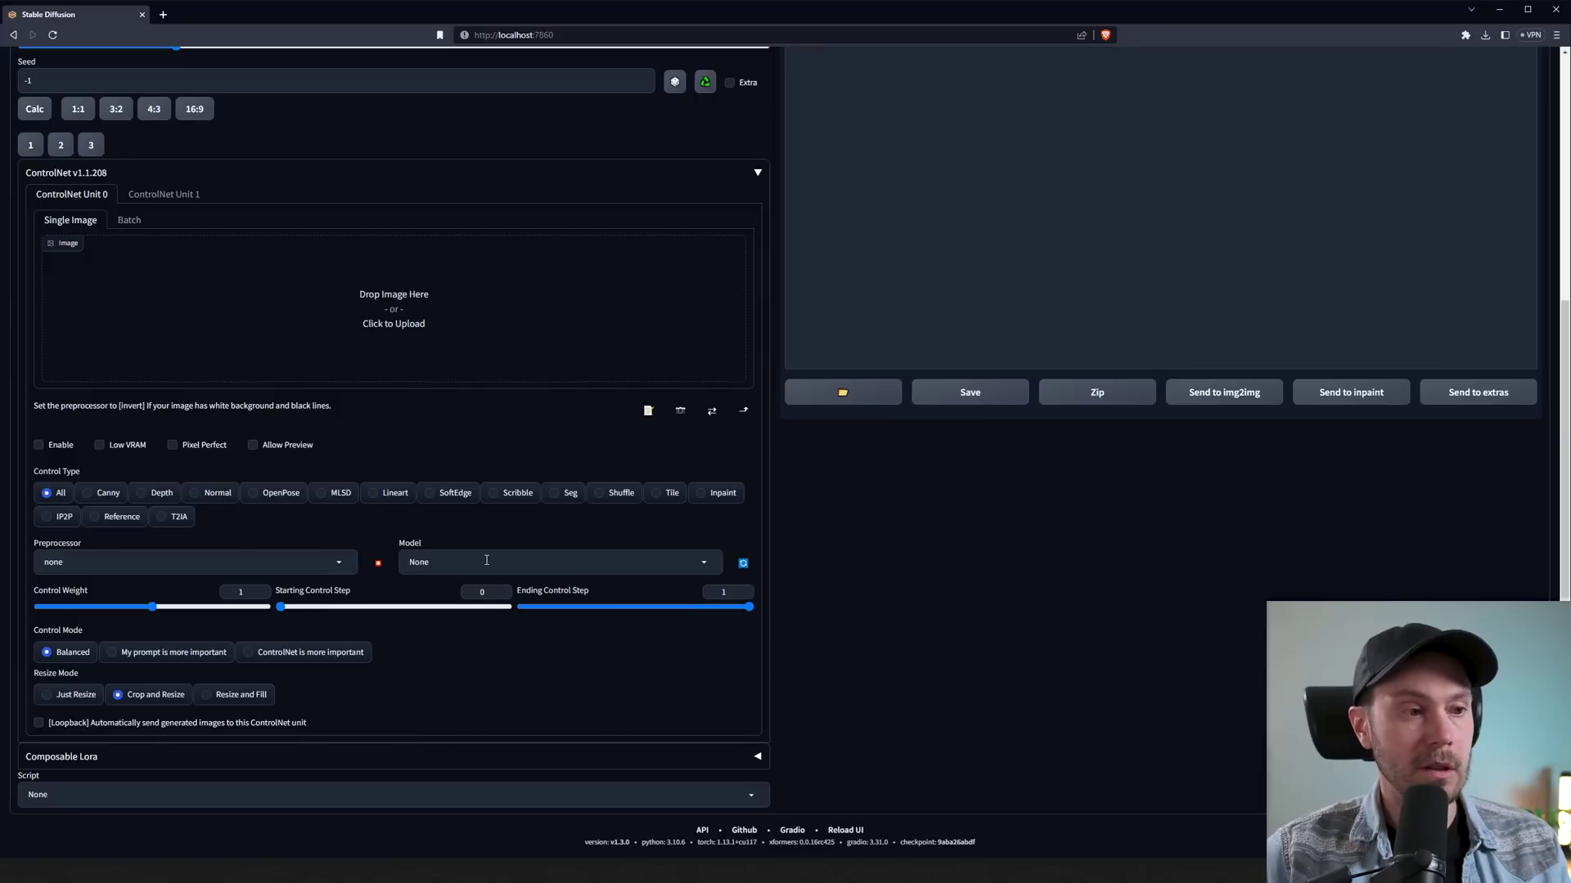
click(703, 493)
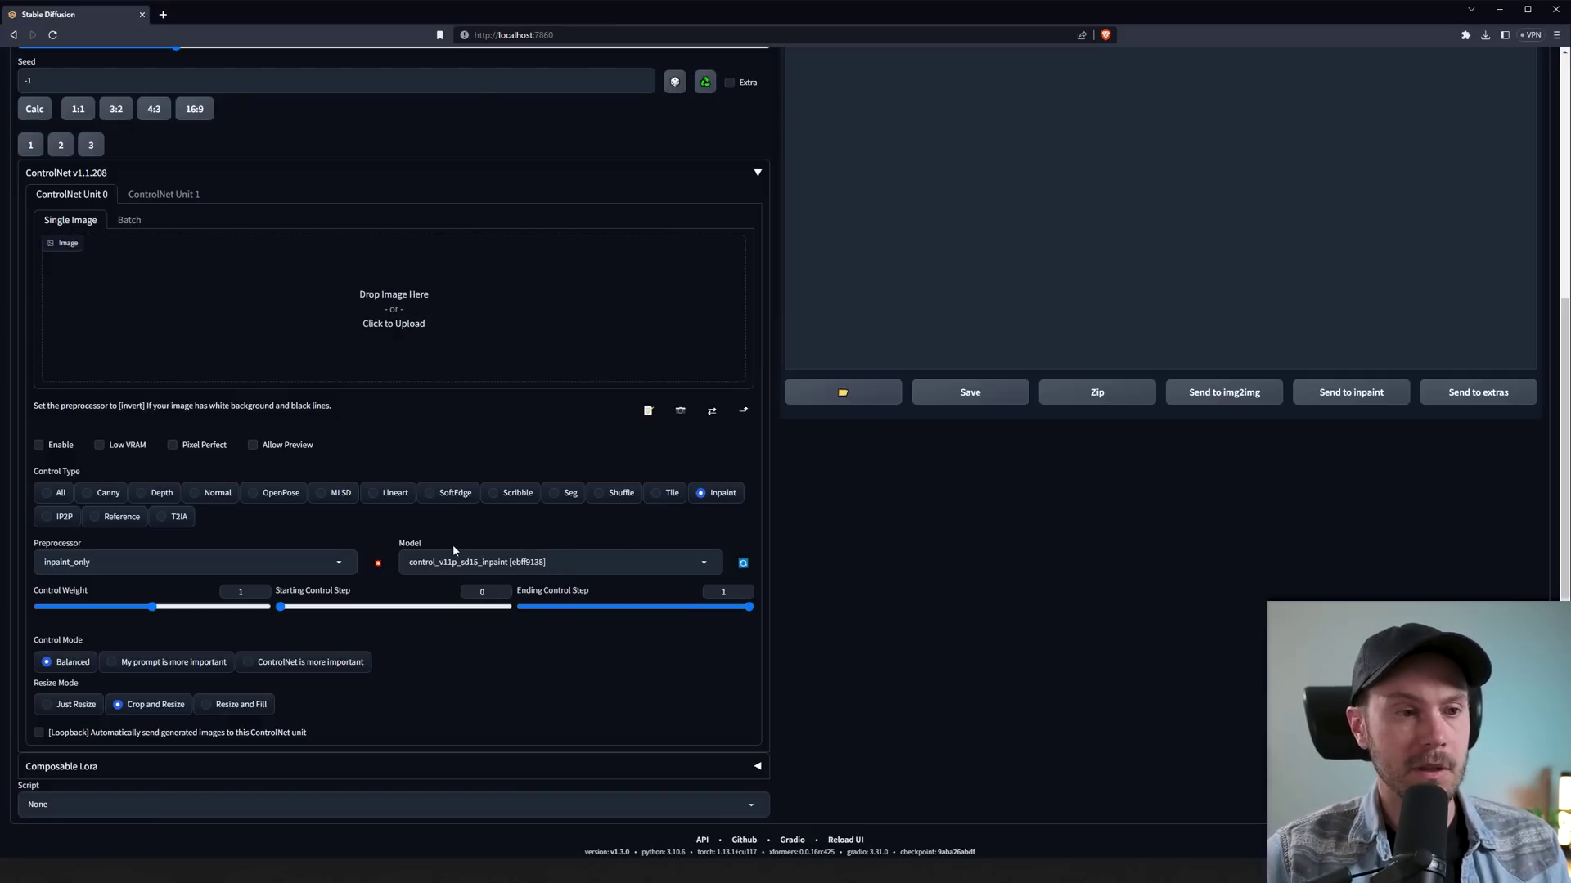
- Load the fjord landscape image into ControlNet Unit 0 and turn on Enable and Pixel Perfect
scroll(455, 533, up, 3)
scroll(373, 513, up, 2)
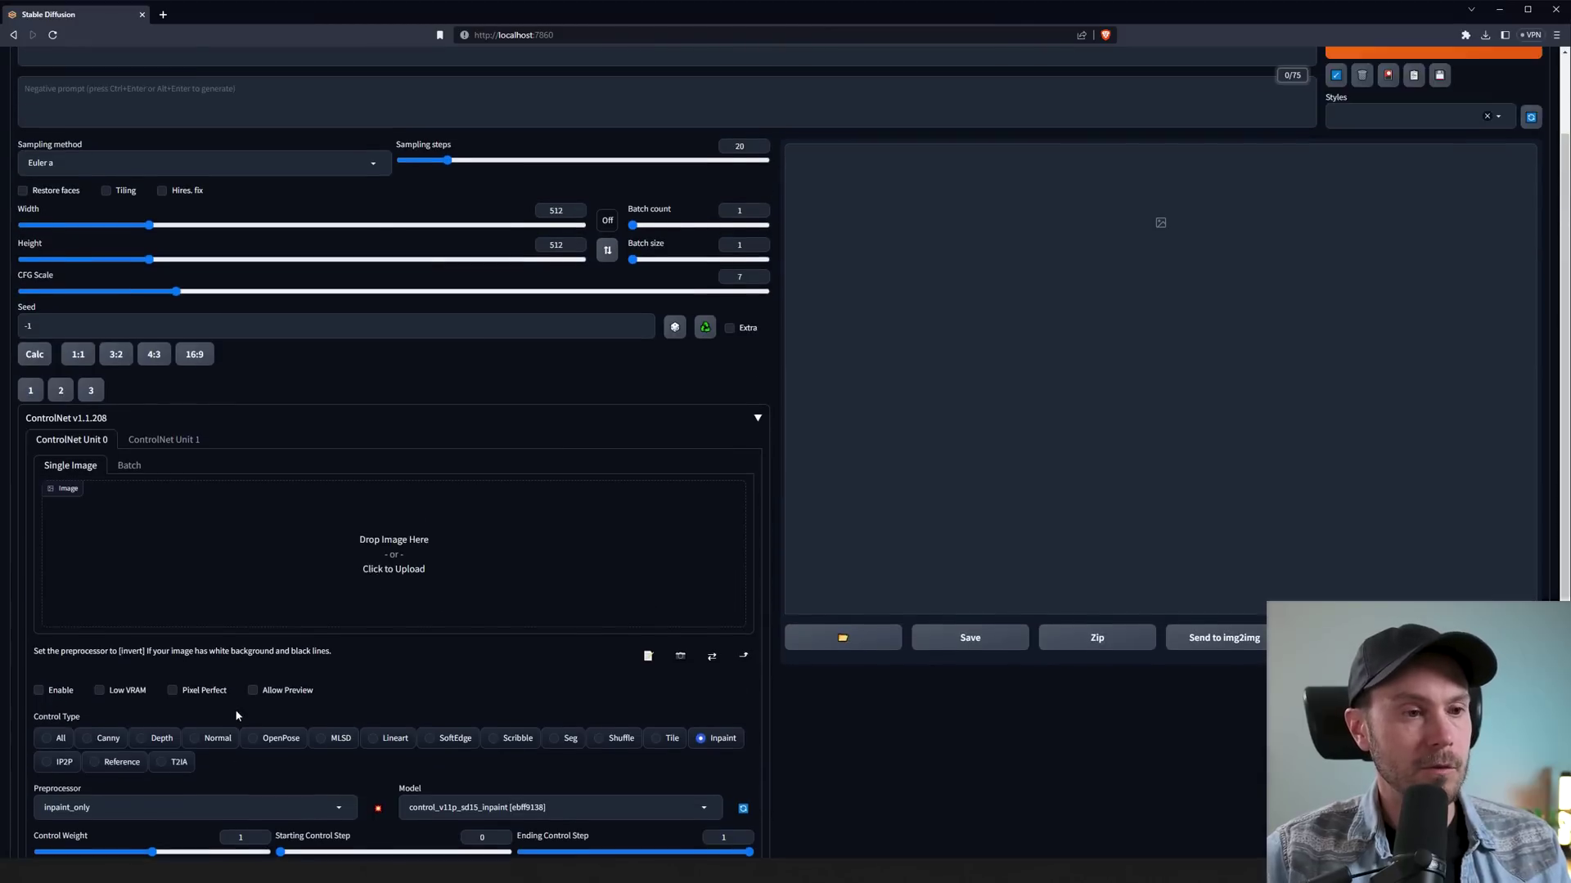
scroll(242, 737, up, 1)
key(alt+Tab)
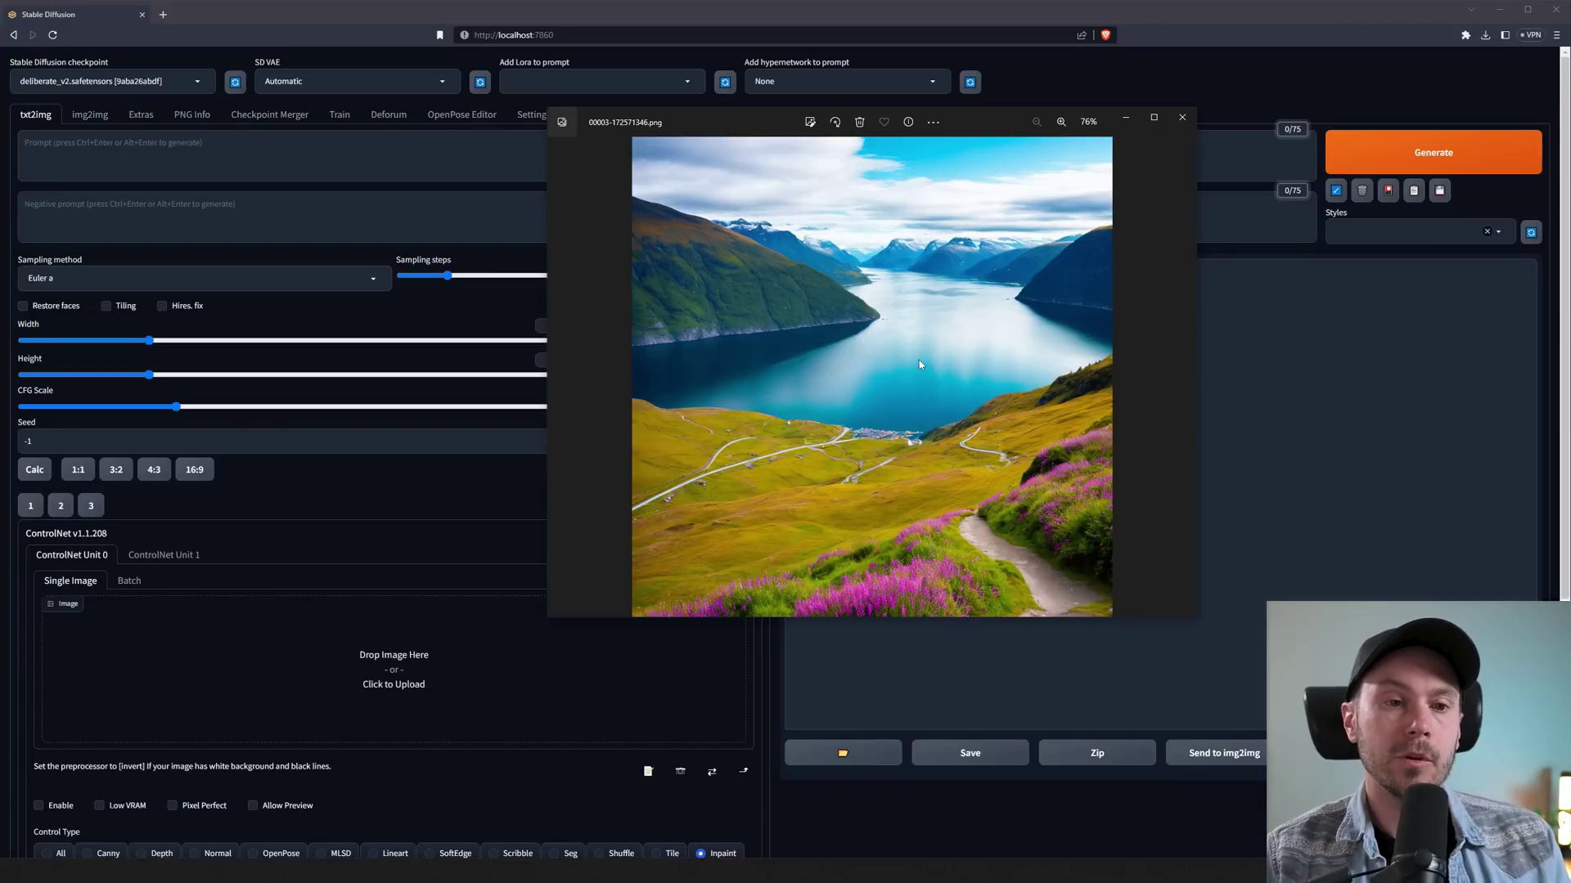
click(1181, 117)
drag(311, 818, 348, 654)
scroll(307, 566, down, 3)
scroll(308, 568, down, 1)
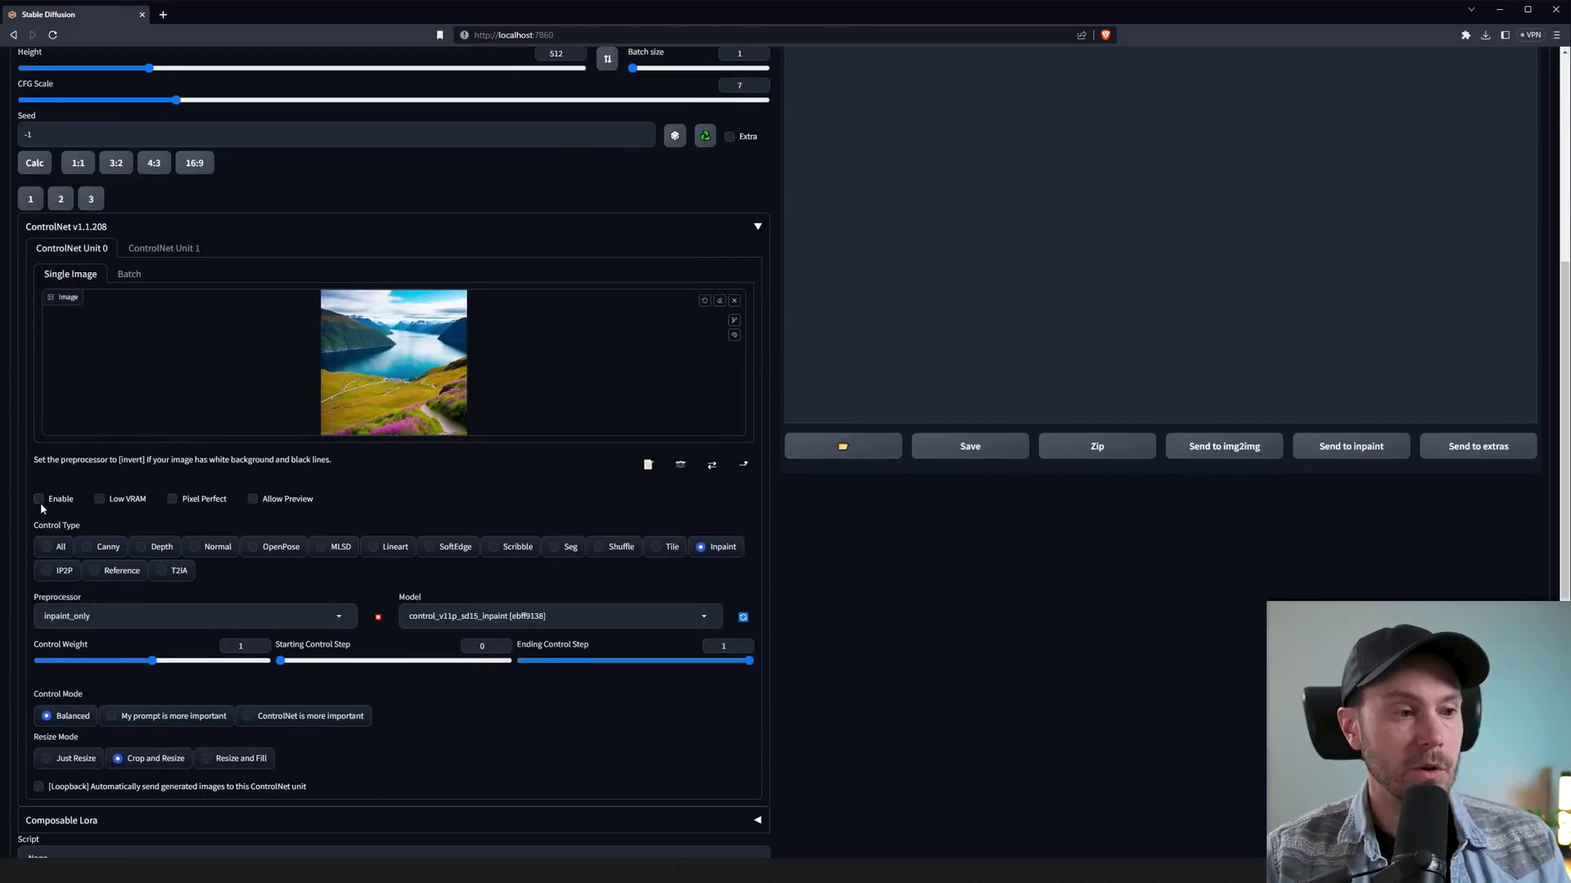
click(201, 500)
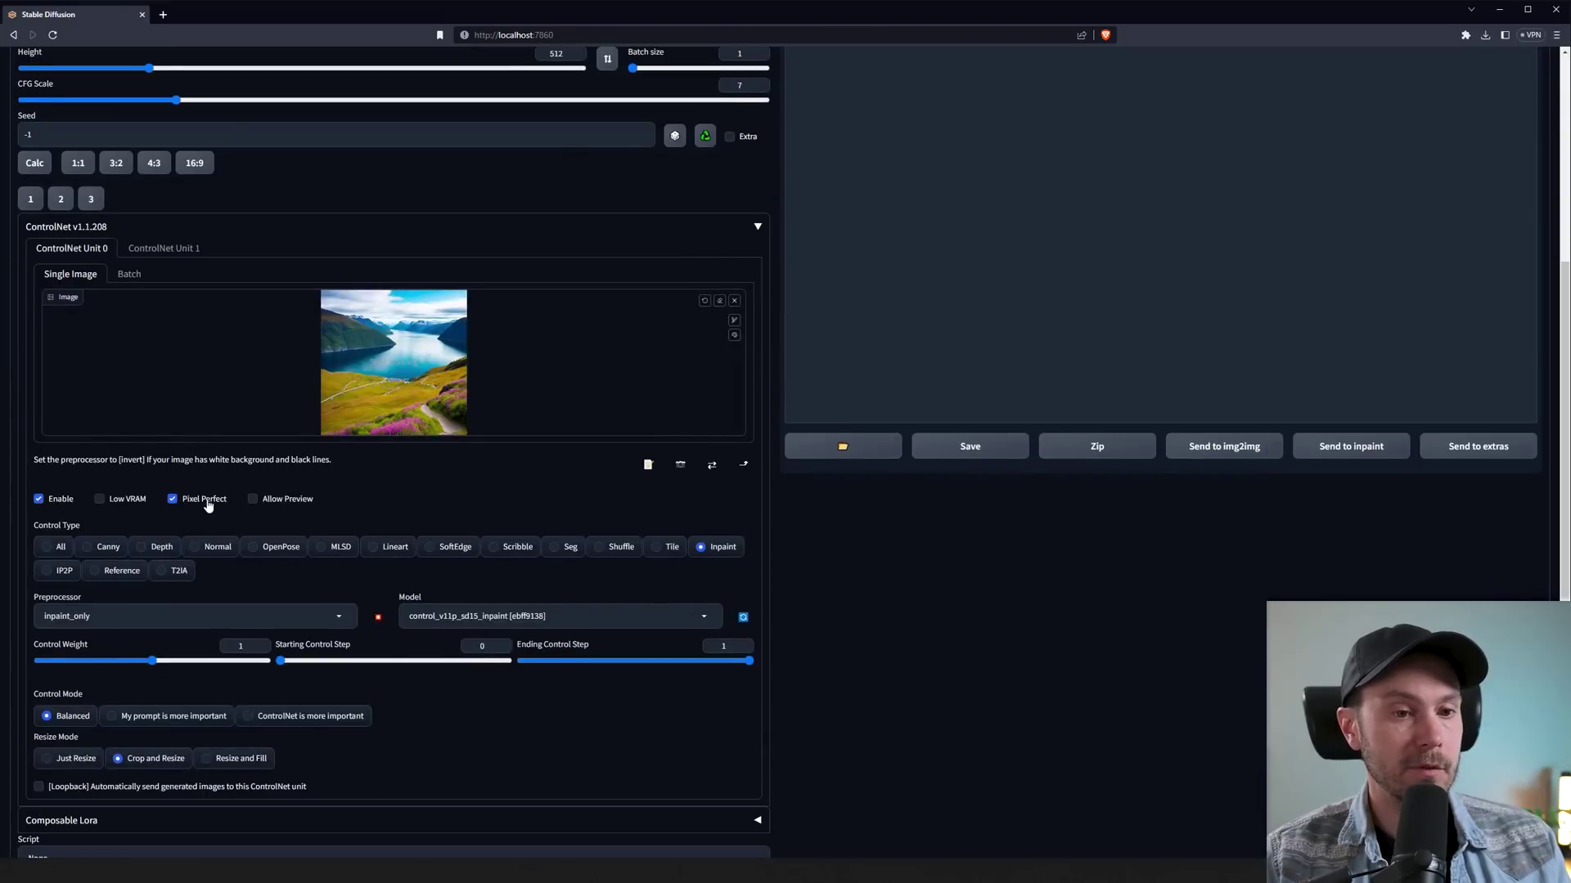
- Set the output image width and height to 1024 each
scroll(370, 548, up, 4)
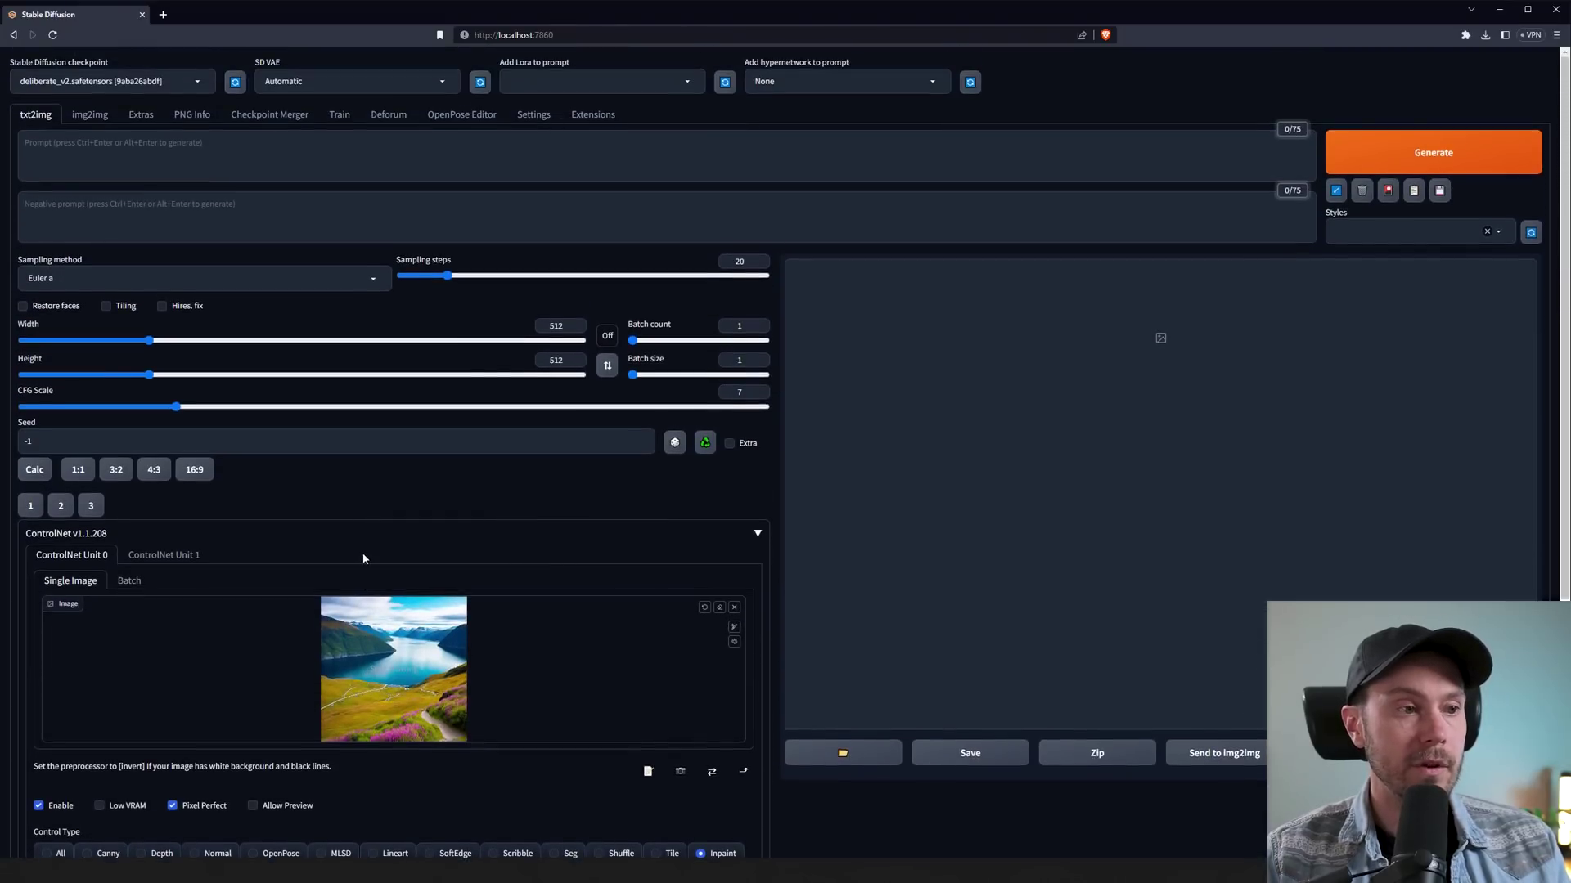
double_click(555, 326)
text(1024)
key(Tab)
key(Tab)
text(1024)
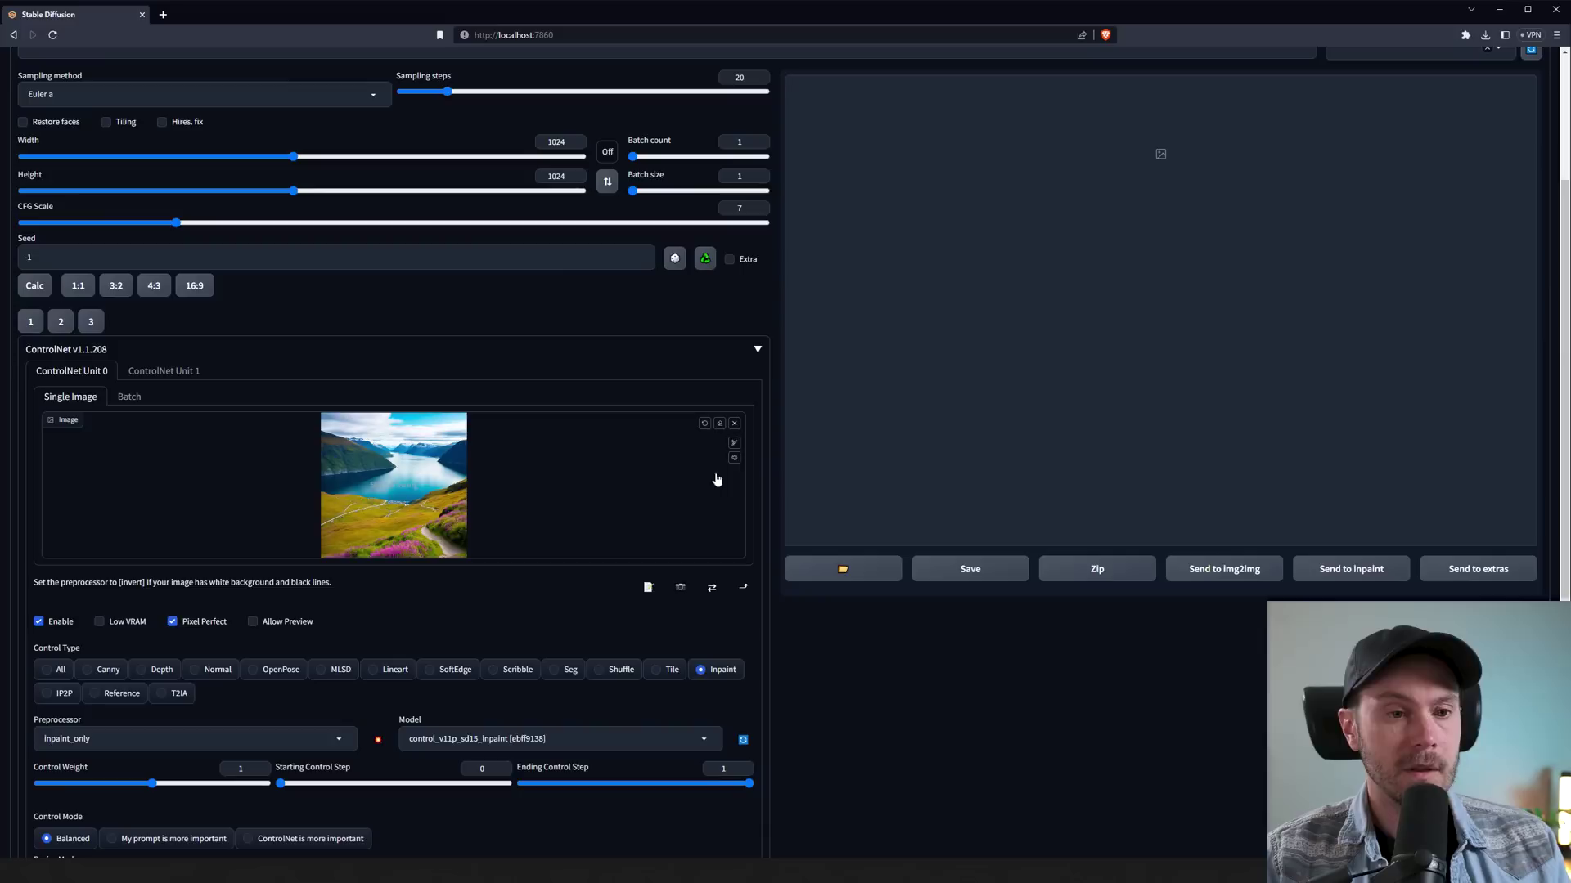
- Enlarge the mask brush and paint over the upper-left mountain area of the ControlNet image
scroll(719, 466, down, 3)
click(733, 443)
drag(656, 448, 688, 447)
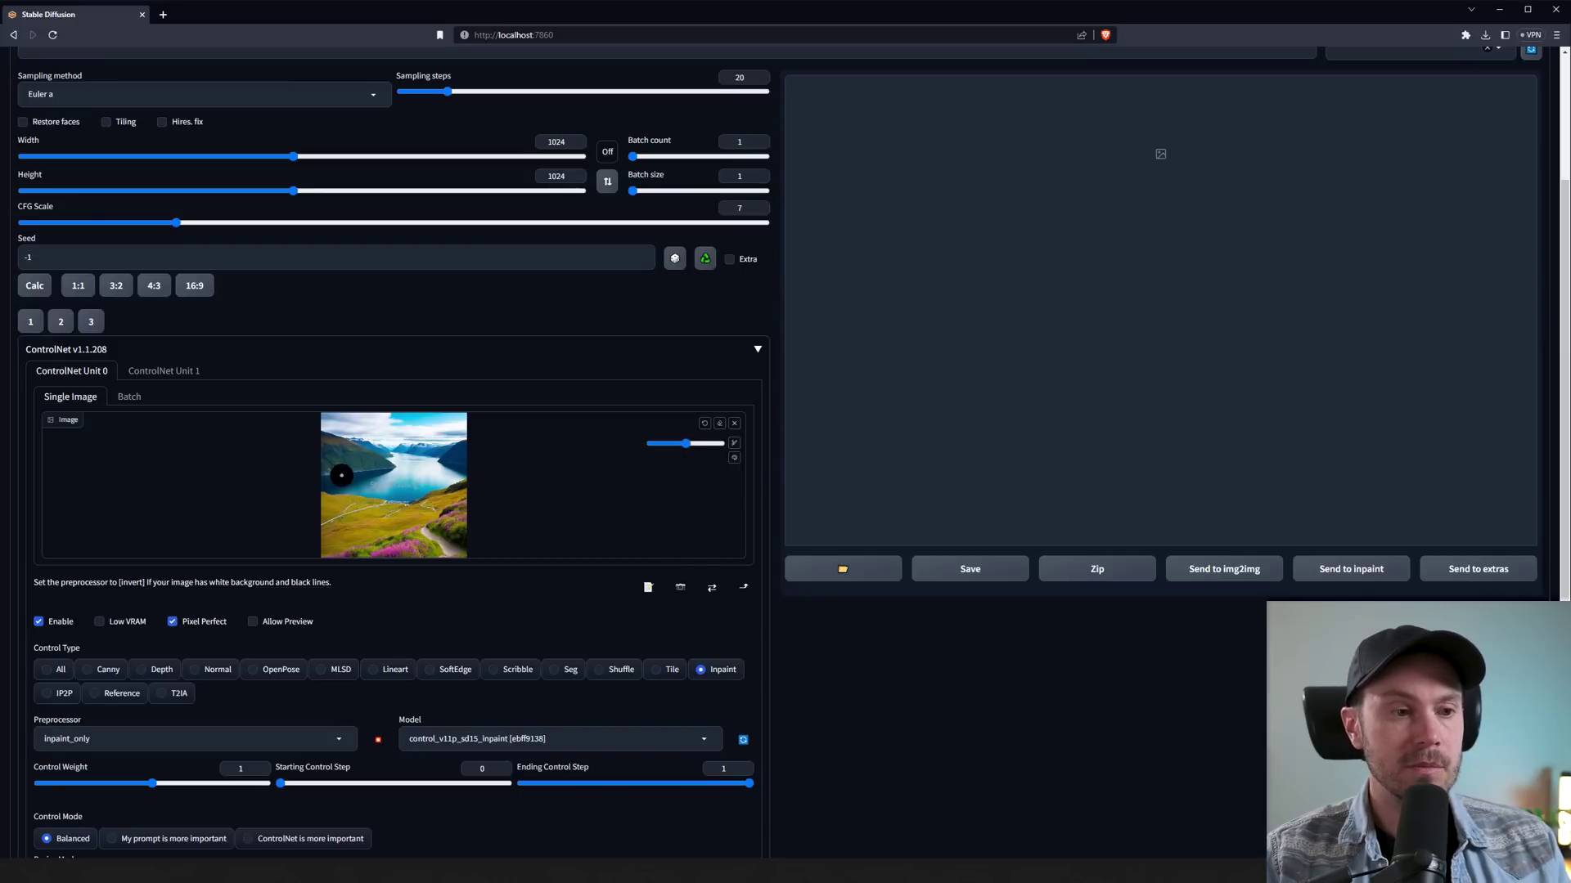
mouse_move(350, 471)
mouse_down()
mouse_move(322, 470)
mouse_move(377, 468)
mouse_move(389, 422)
mouse_move(348, 419)
mouse_move(359, 450)
mouse_up()
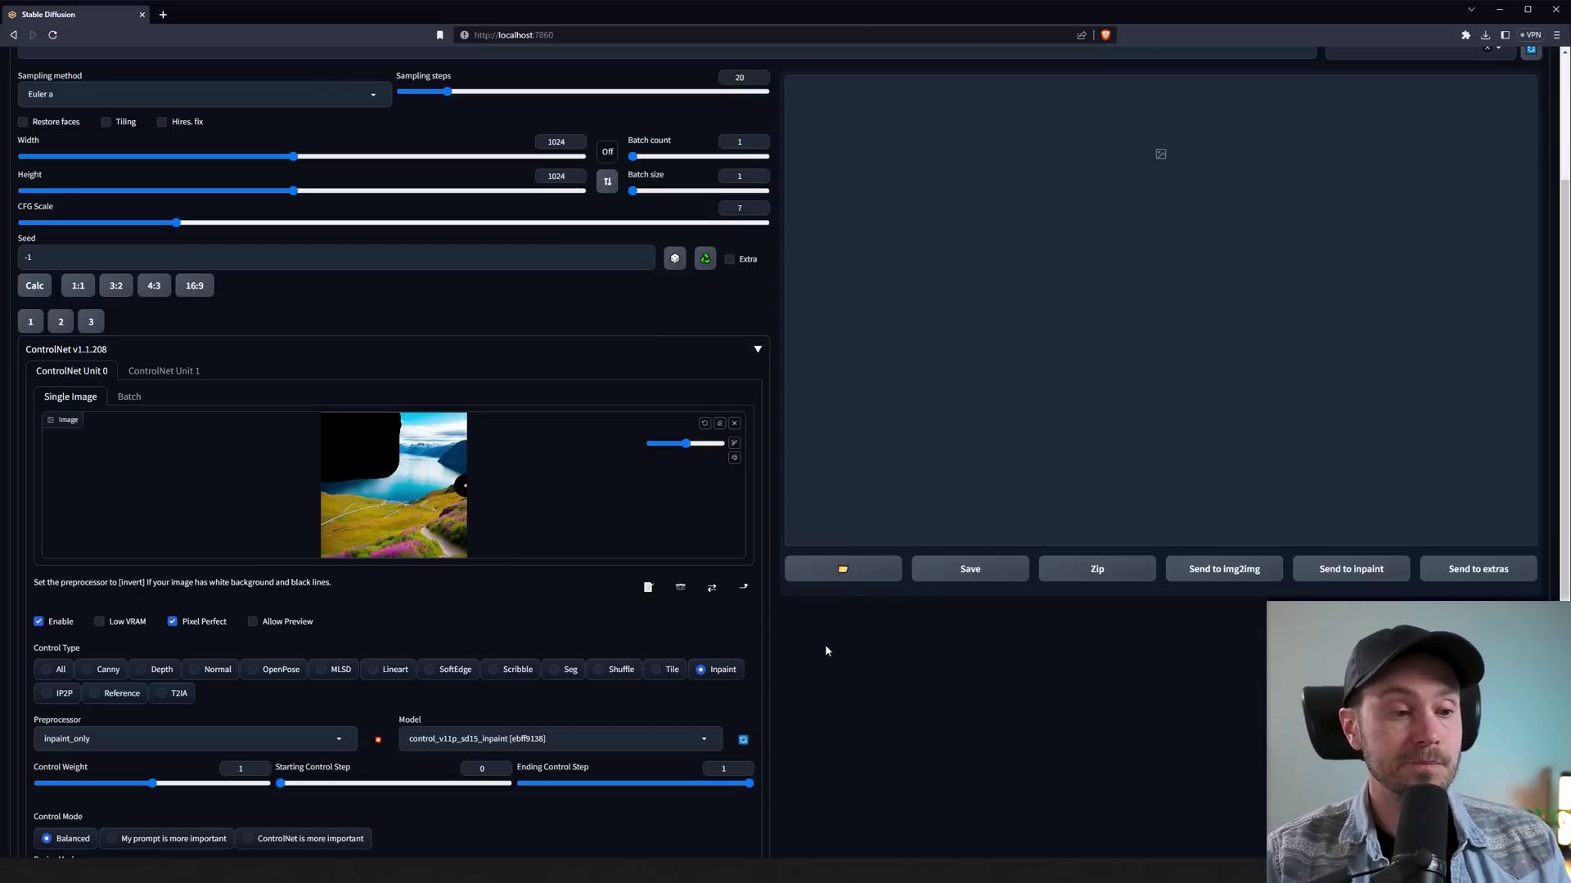
- Set the ControlNet control mode to "ControlNet is more important"
scroll(862, 671, down, 2)
scroll(862, 671, down, 1)
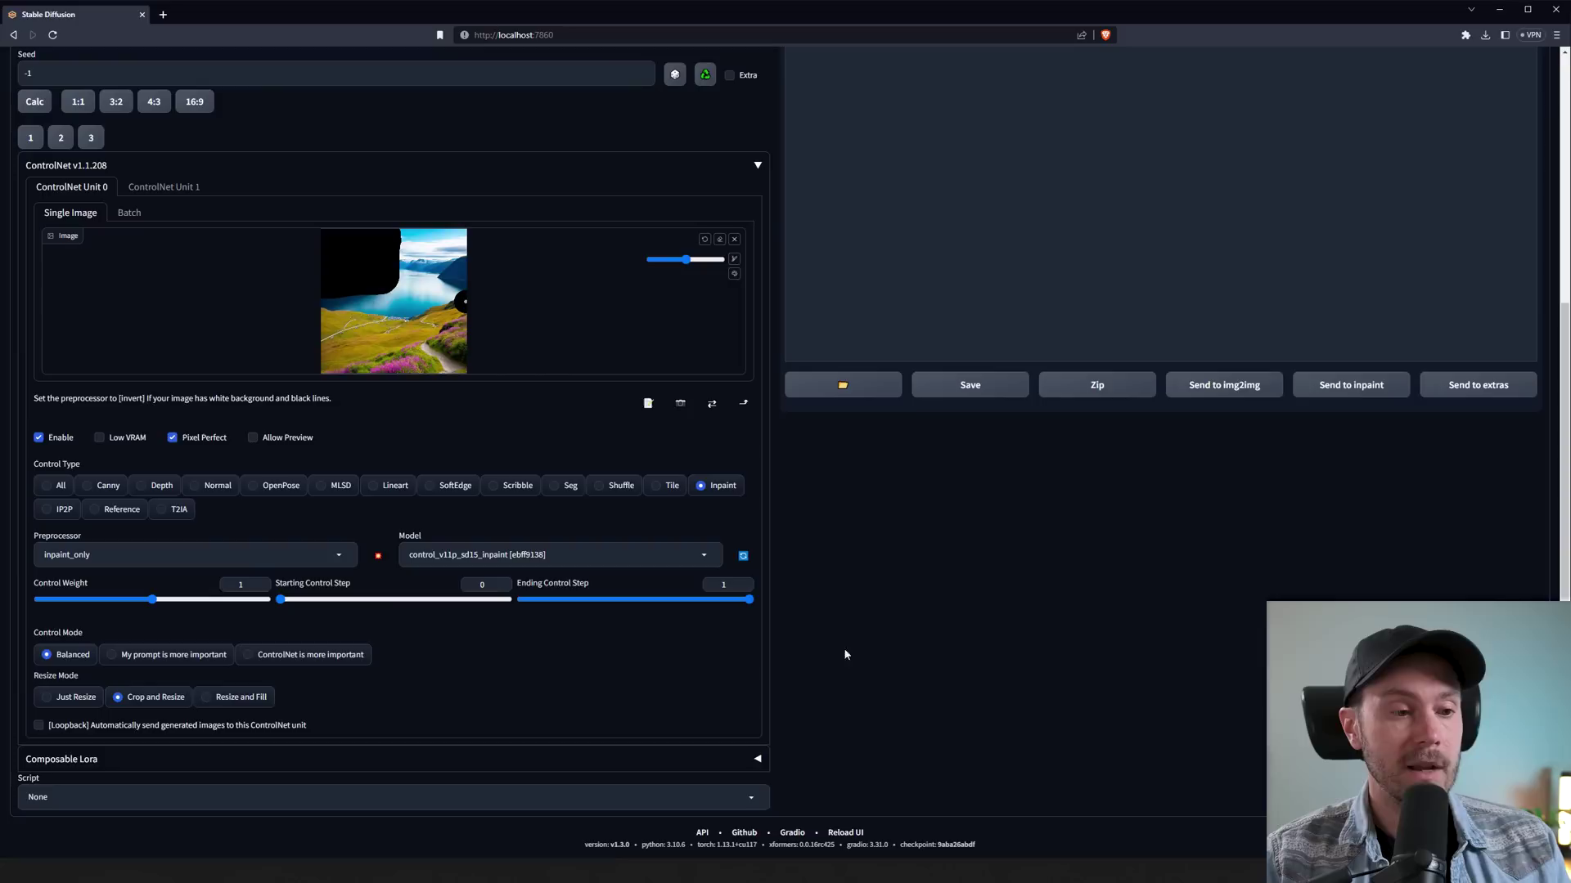
click(304, 659)
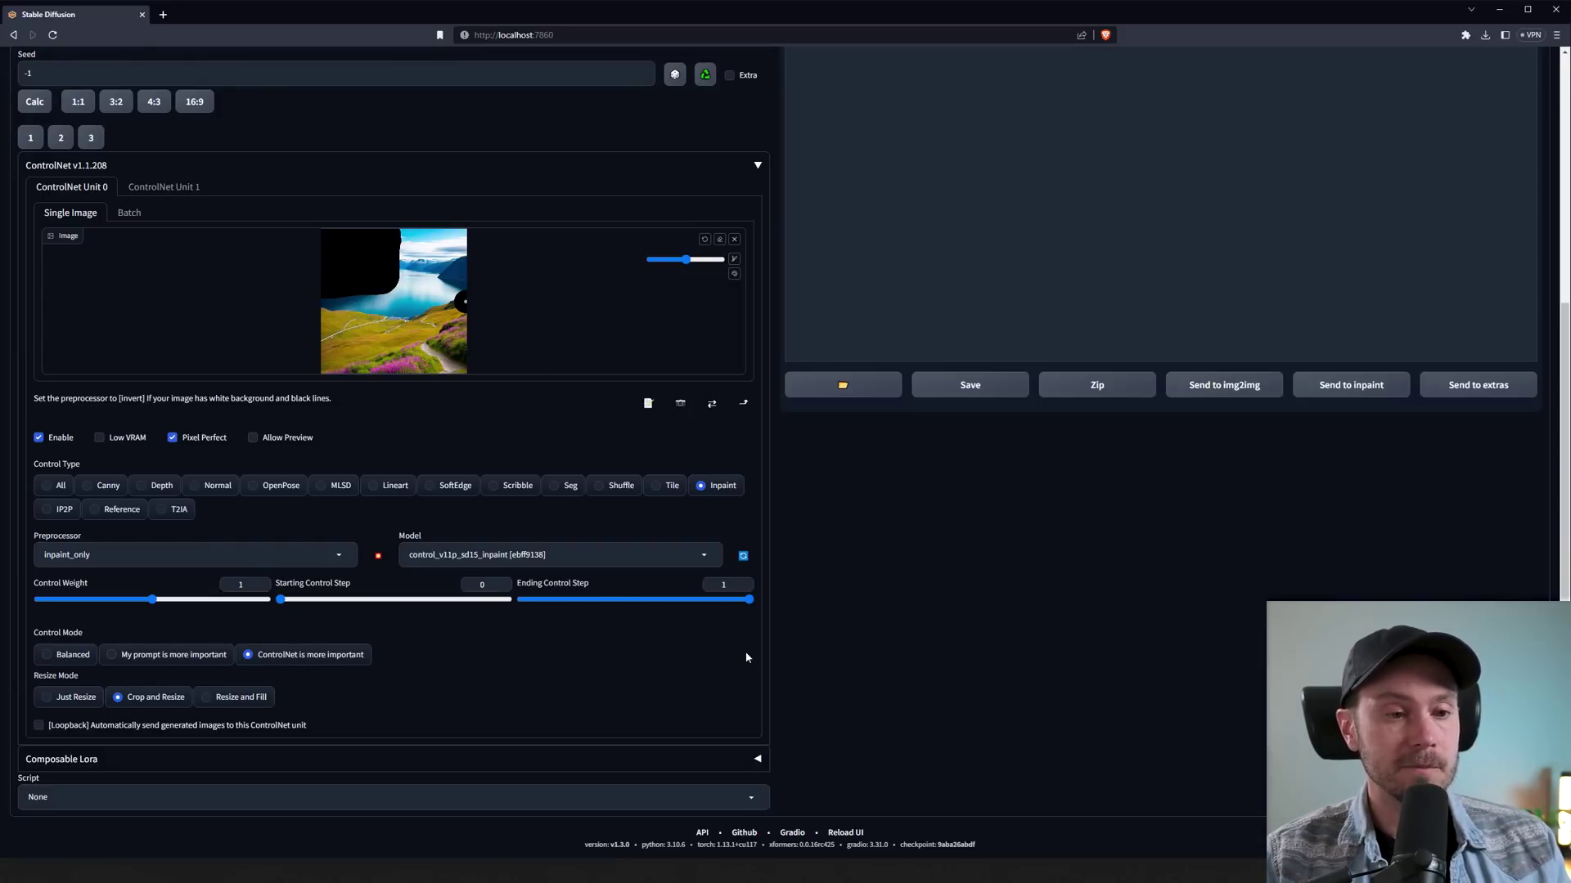
- Change the sampling method to DPM++ 2M Karras
scroll(746, 657, up, 5)
click(164, 278)
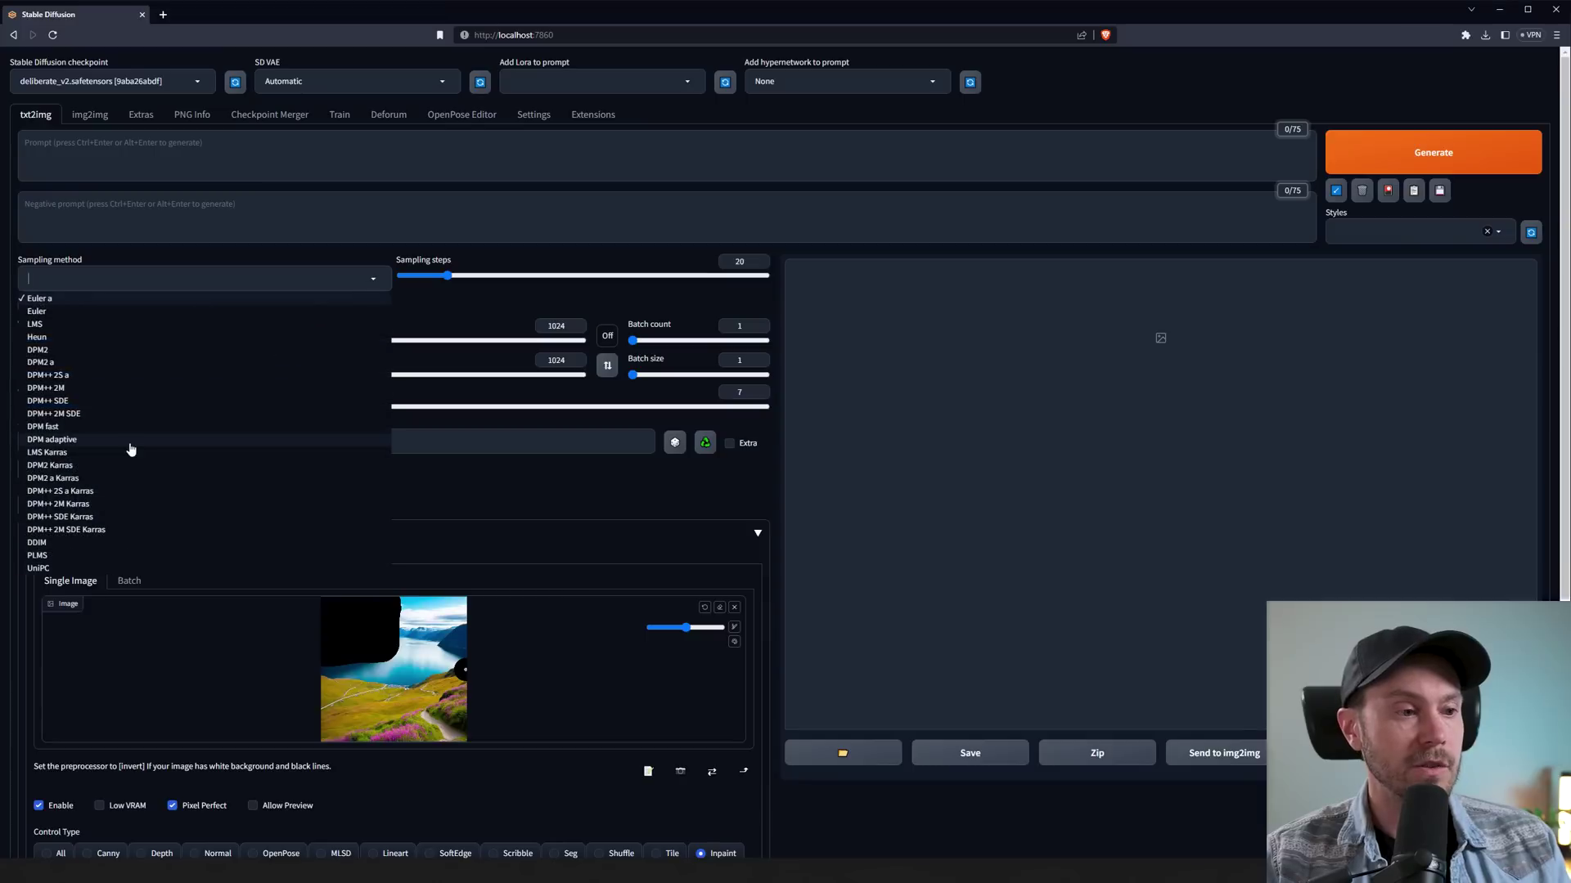
click(77, 504)
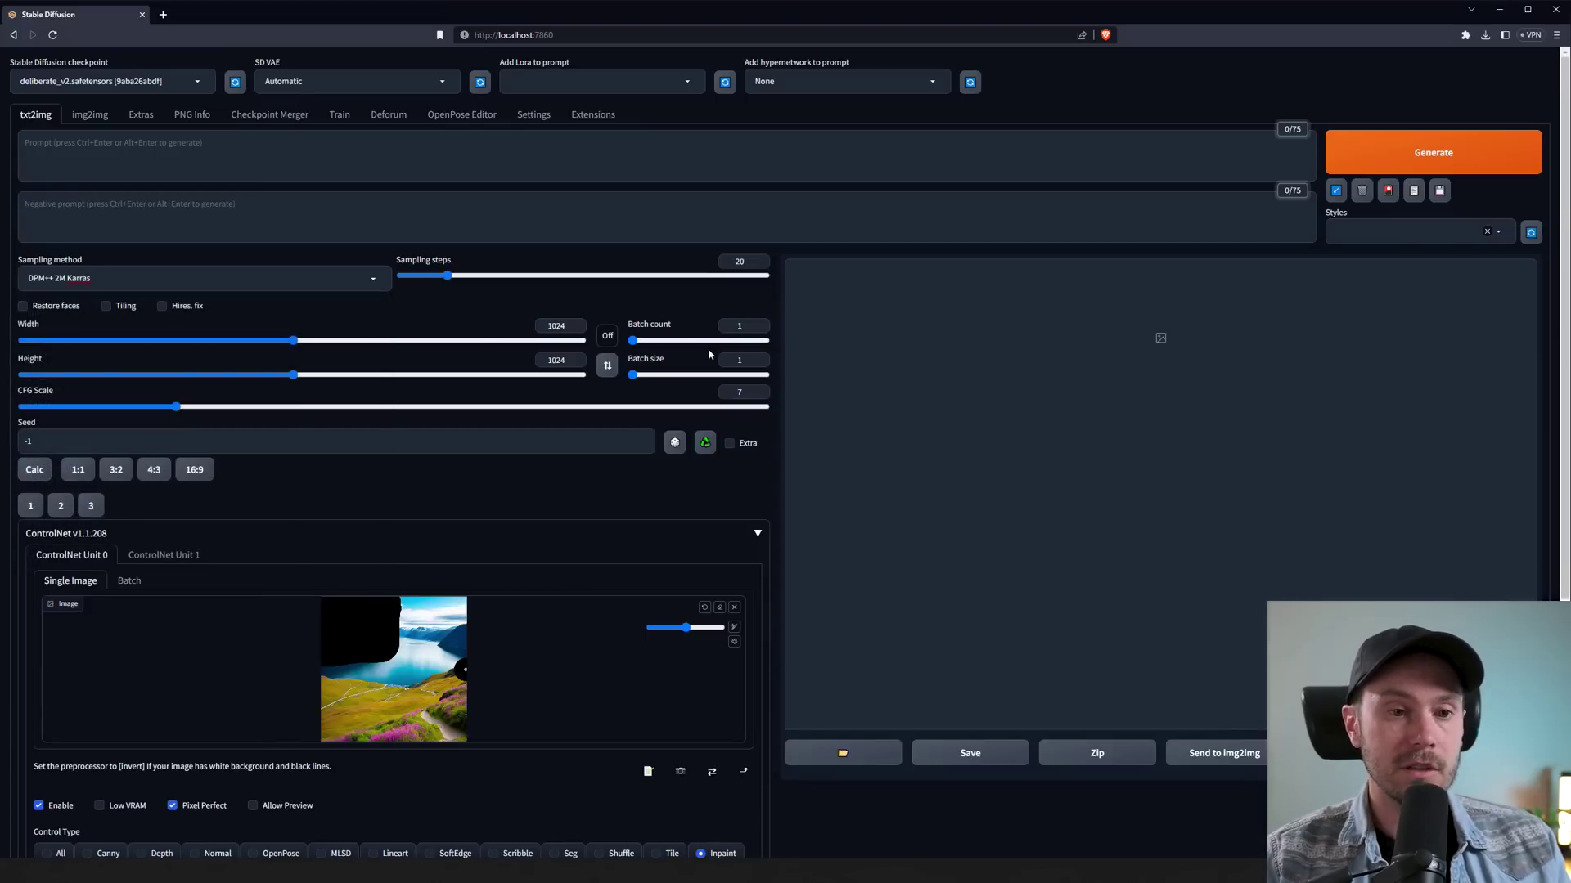
- Set the batch count to 2 and generate the inpainted images with an empty prompt
click(760, 323)
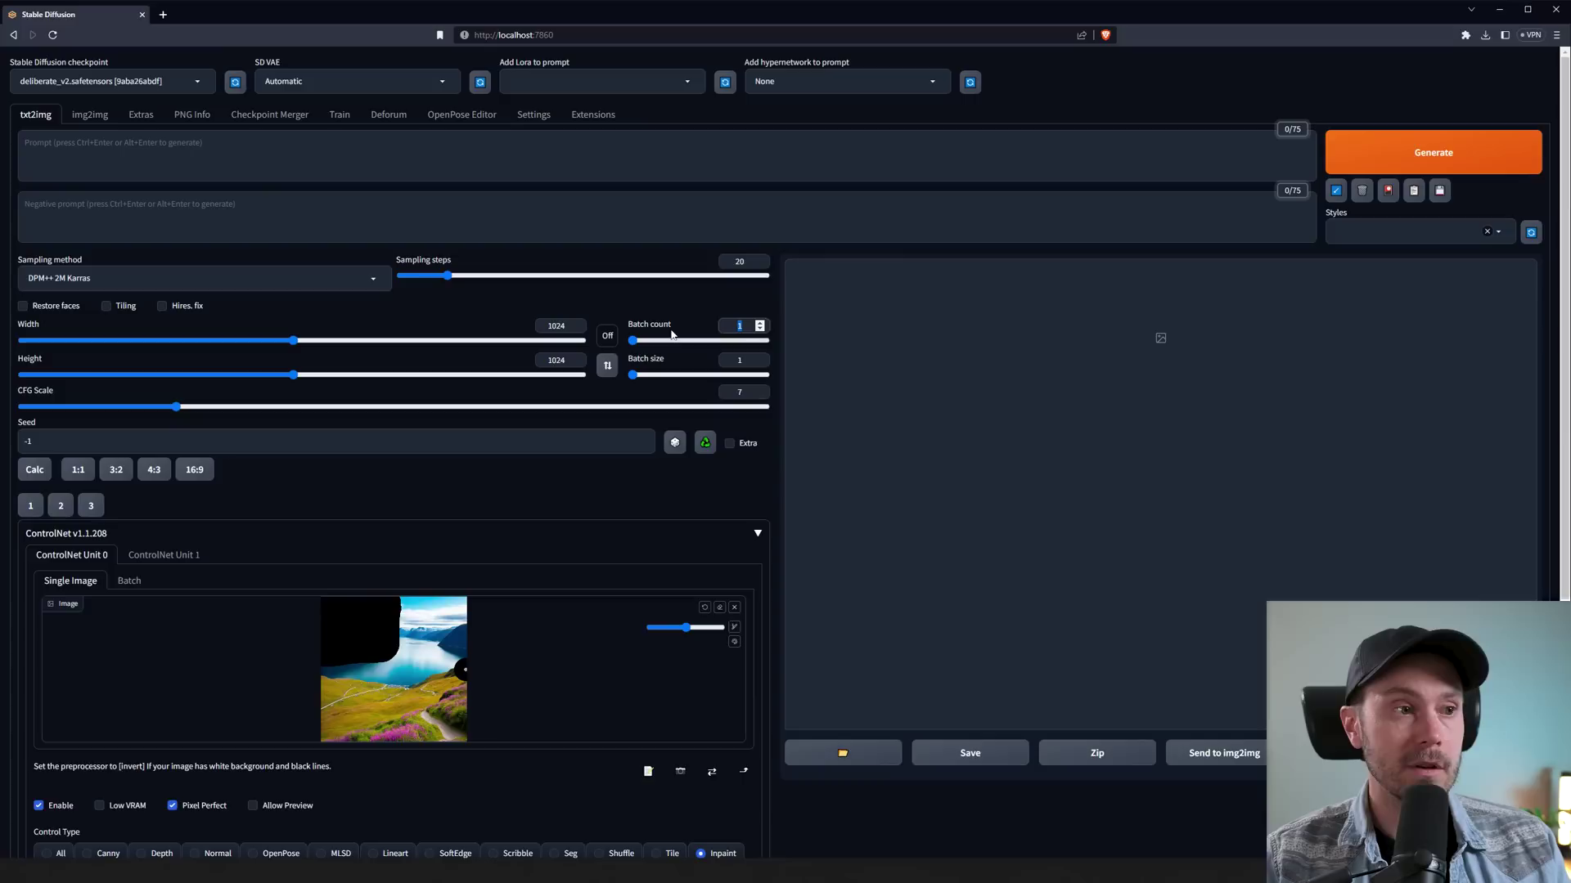
click(794, 255)
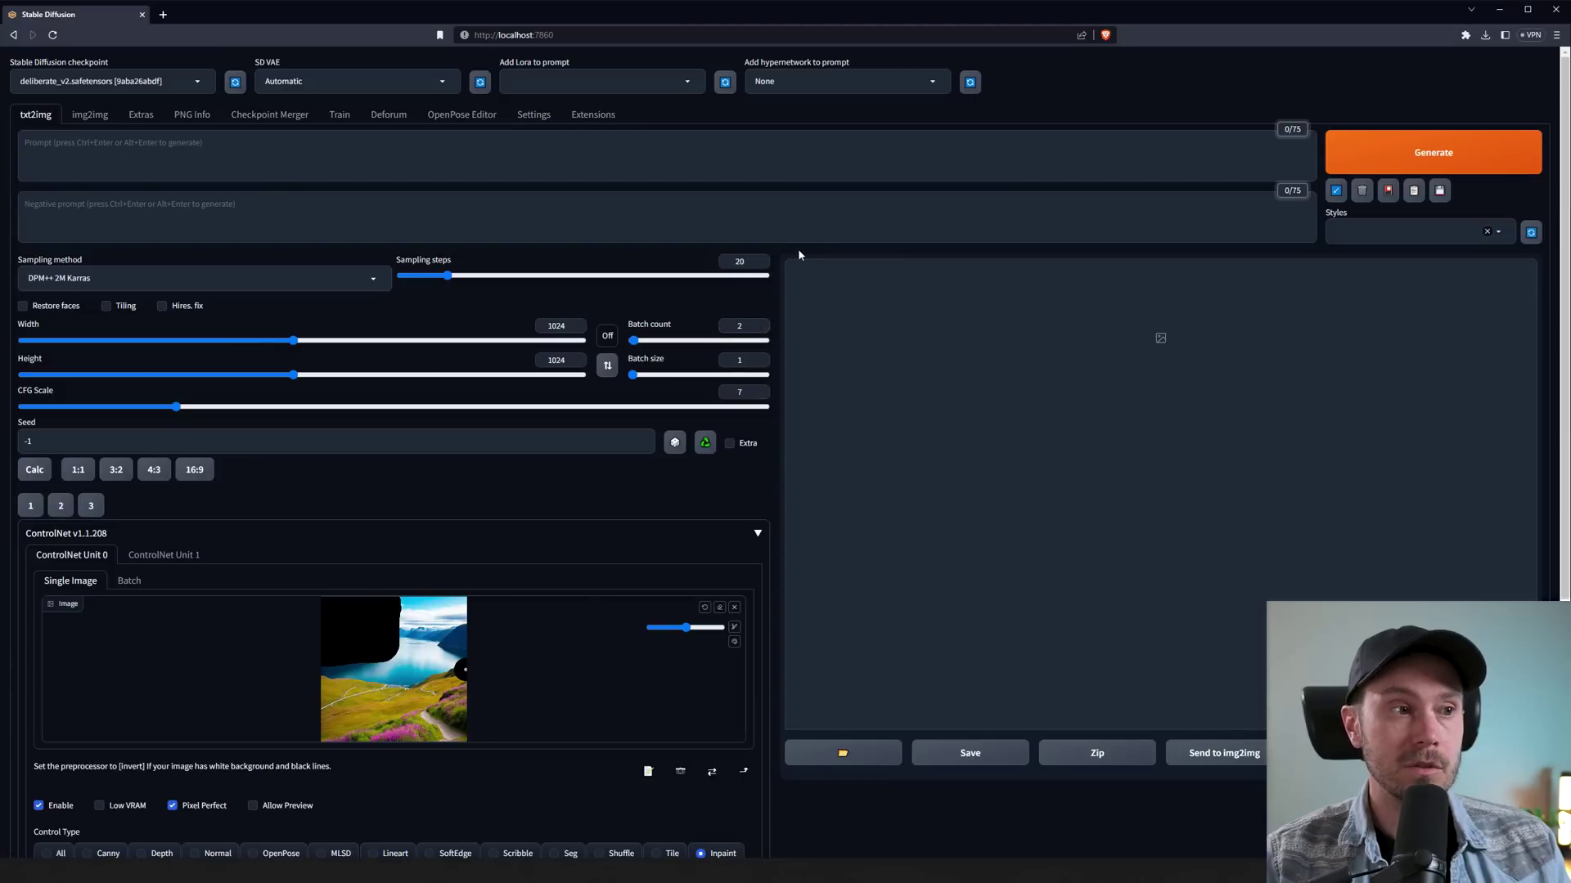
click(1374, 162)
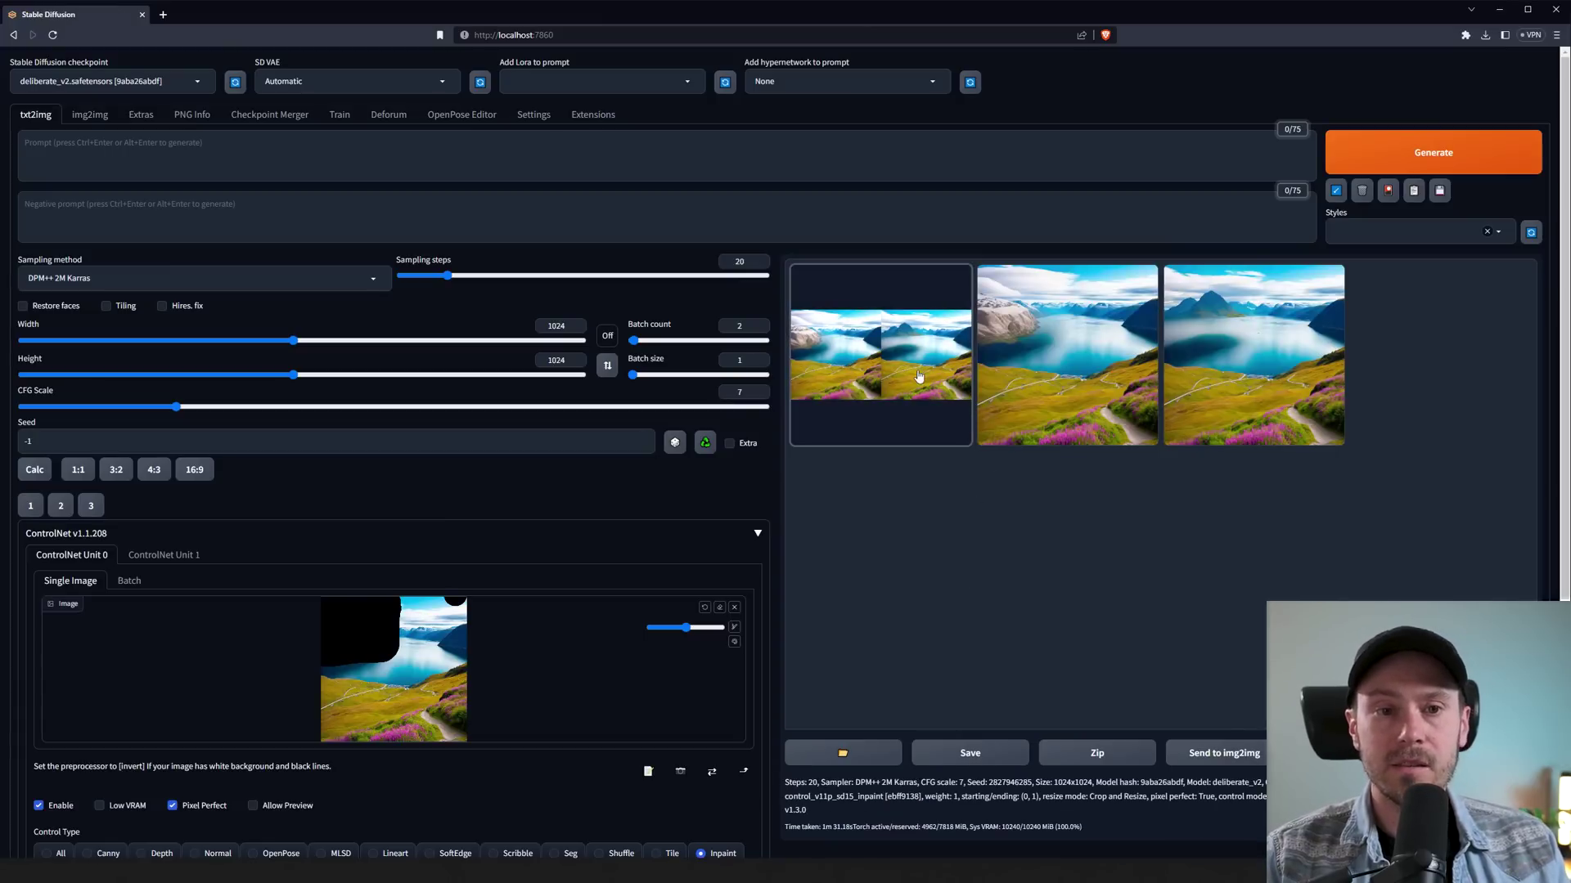
- Compare the generated landscapes by viewing the combined grid and an individual result
click(920, 381)
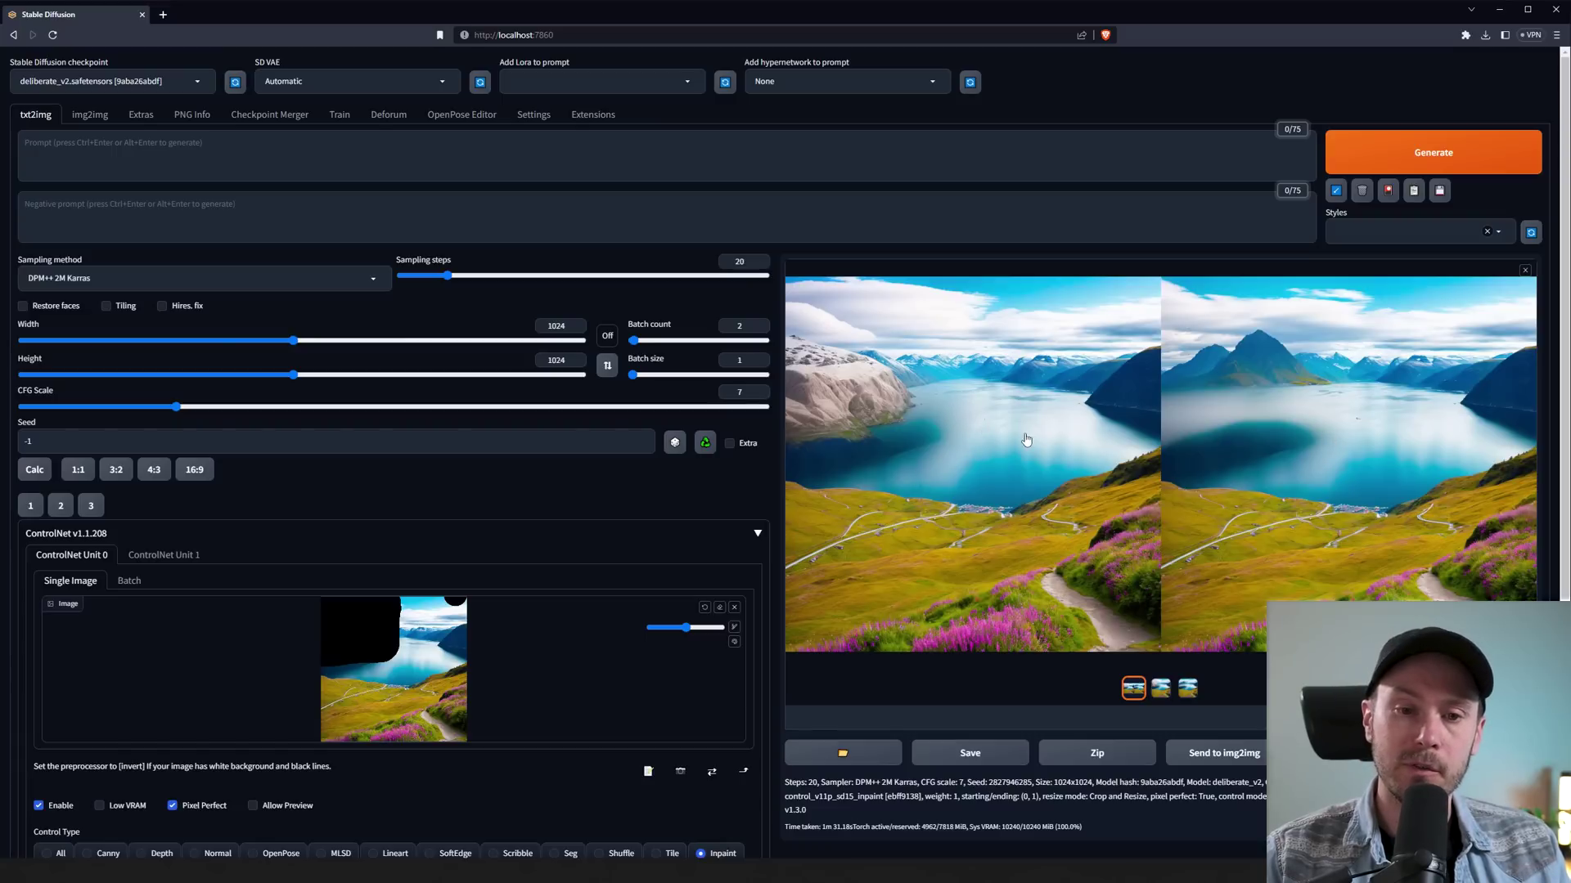
click(998, 430)
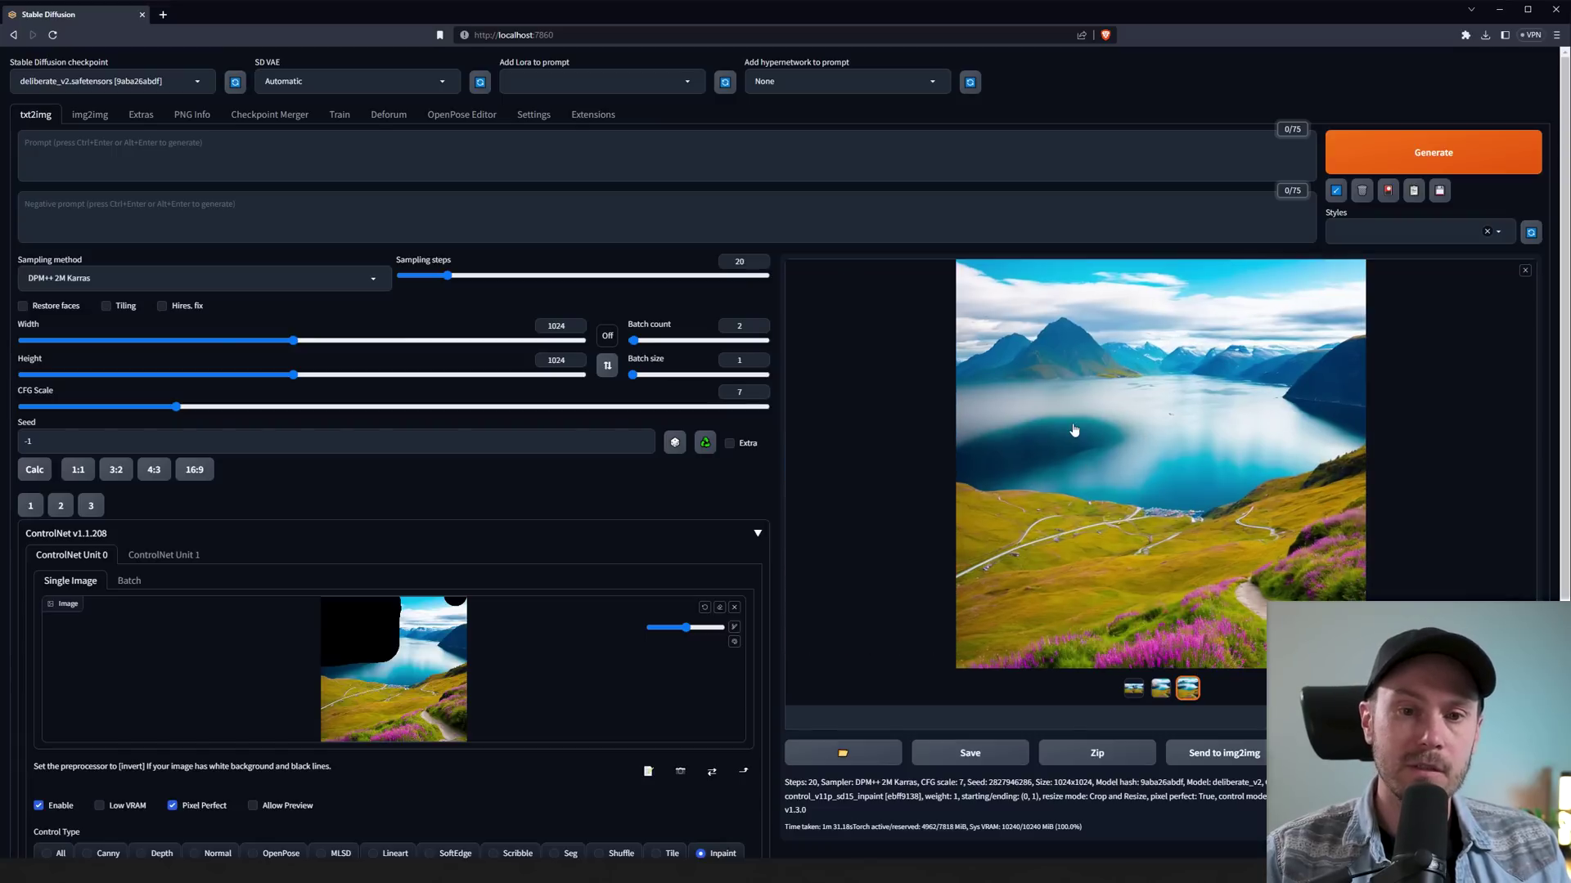
click(1133, 688)
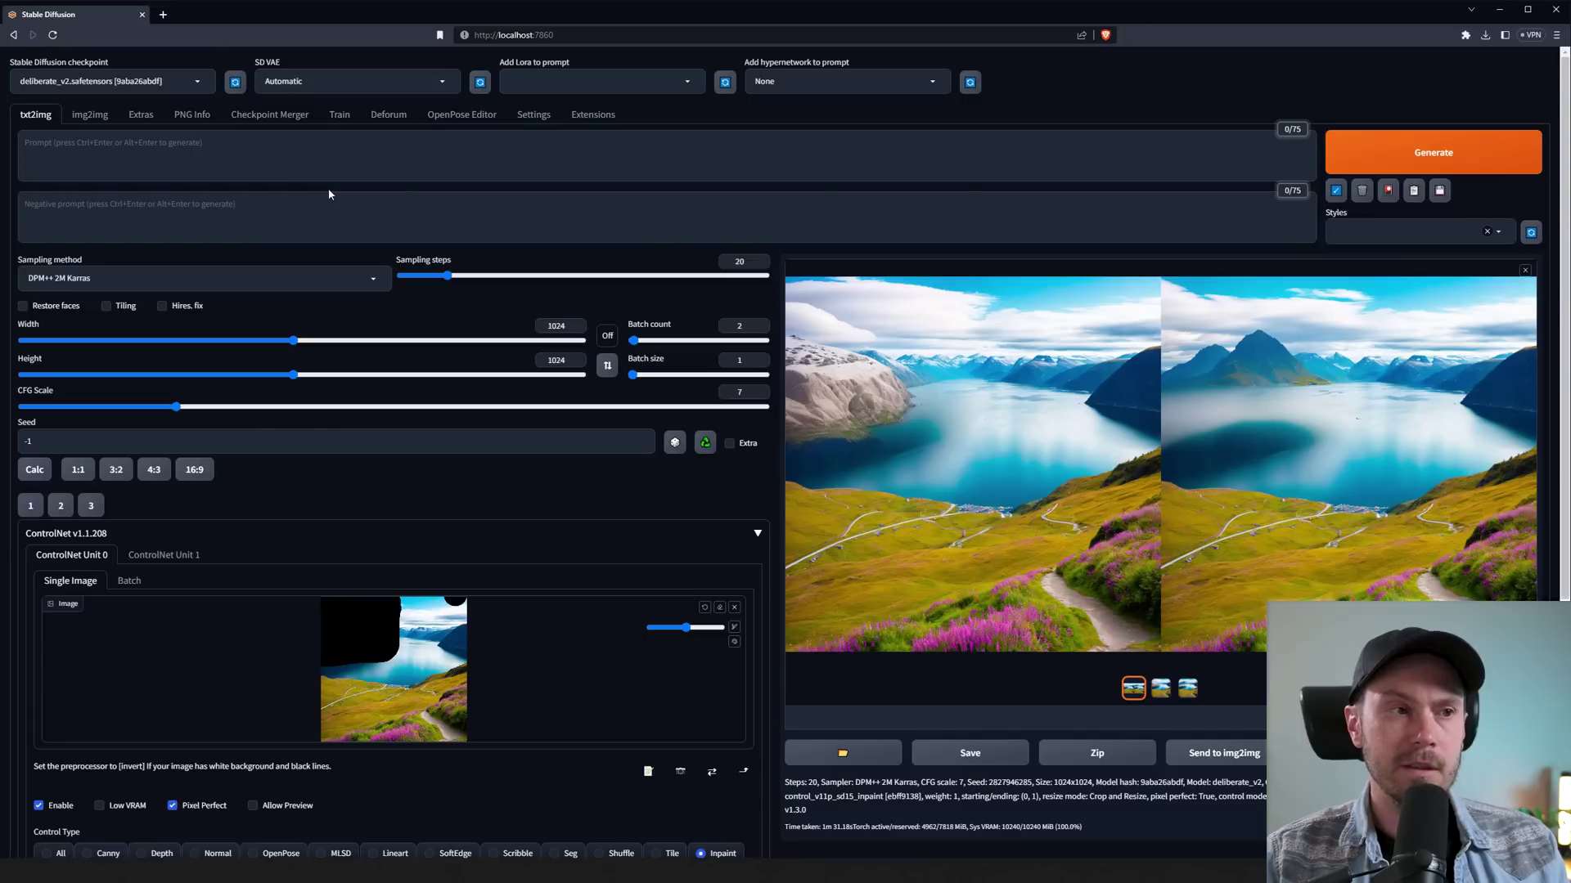
- Switch the checkpoint to the realisticVisionV20_v20-inpainting model and generate the images again
click(199, 82)
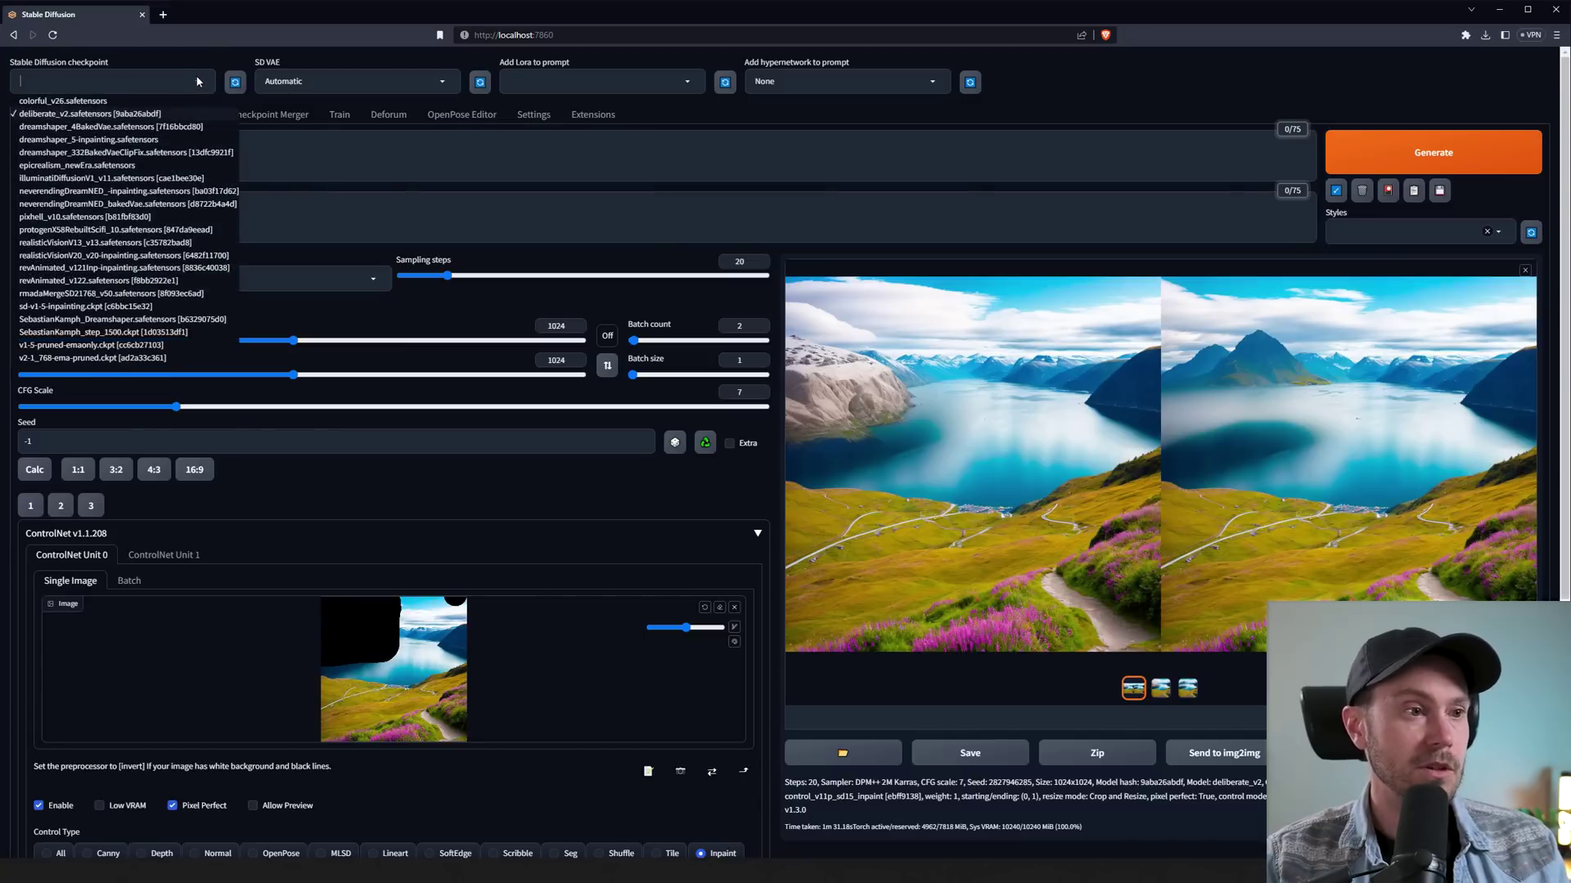
click(81, 256)
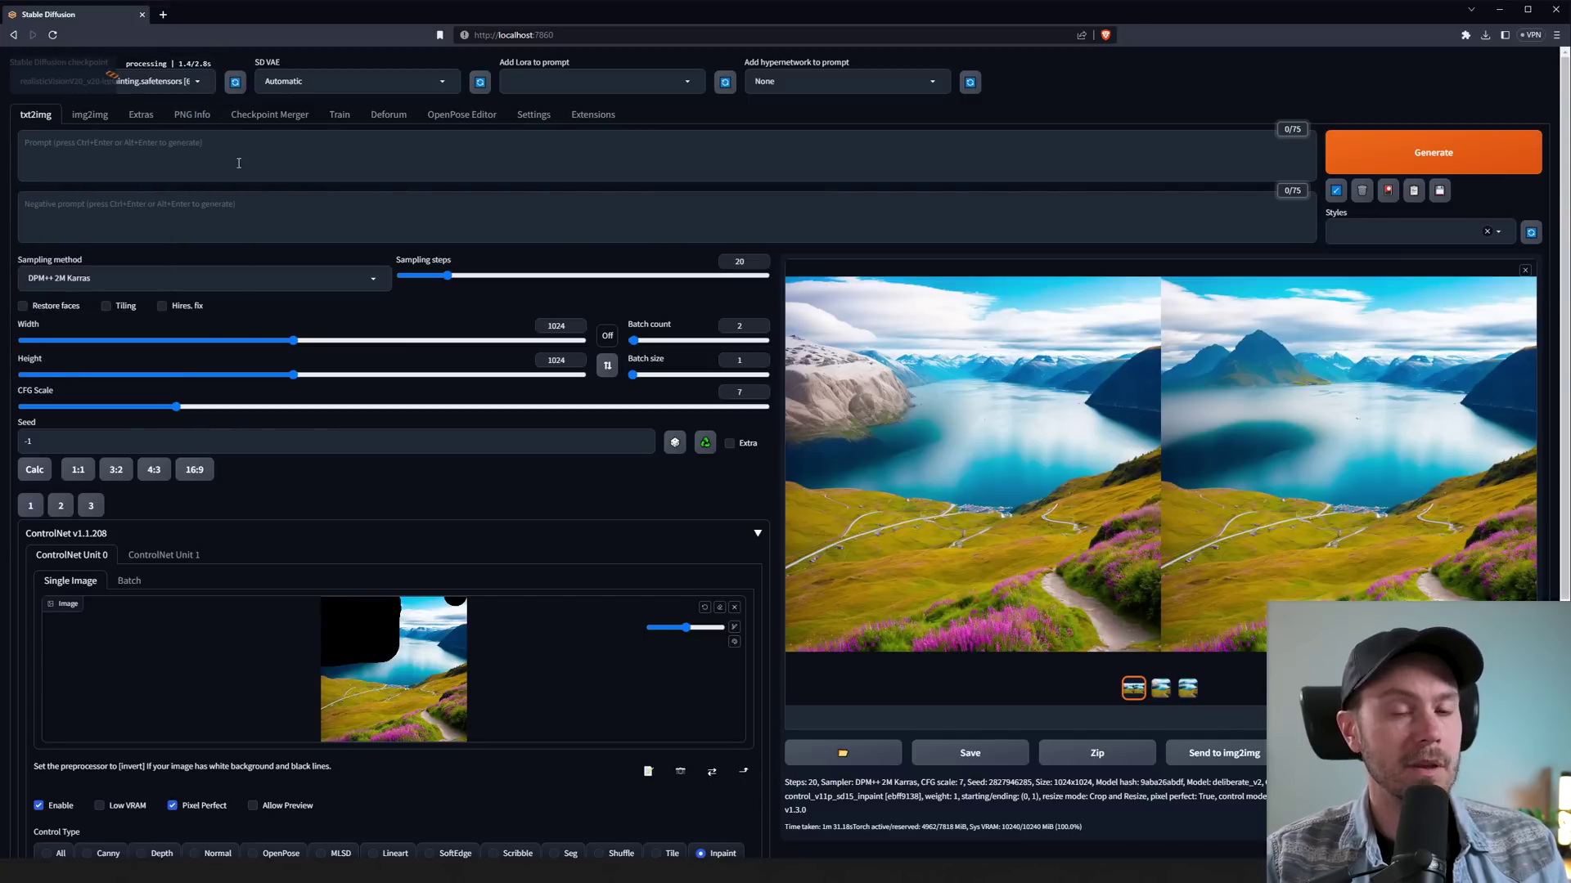
key(ctrl+Return)
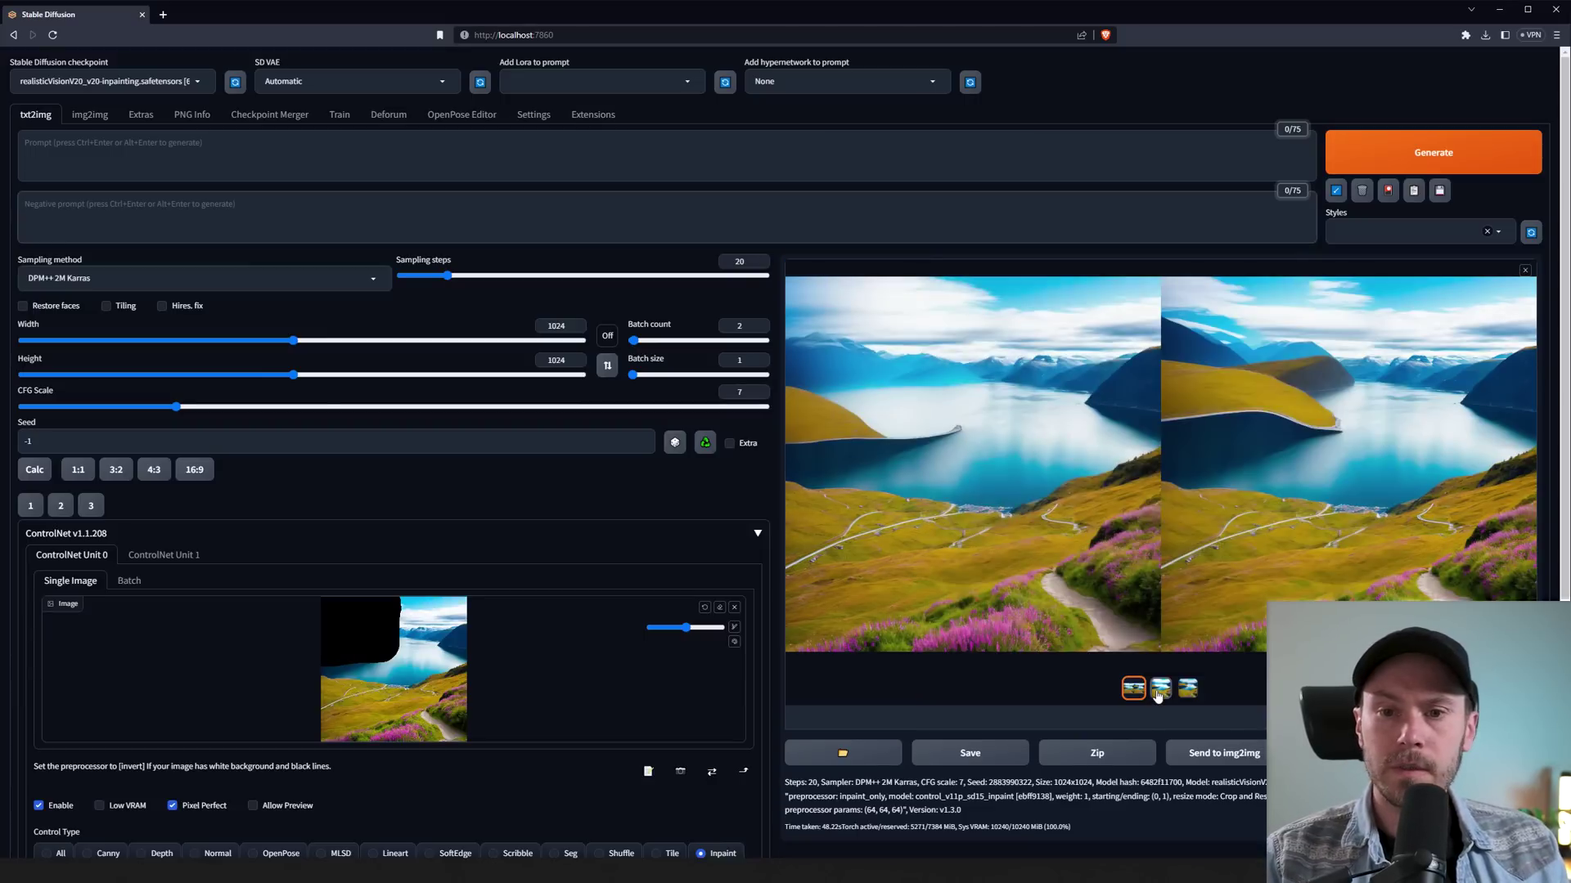
- Examine the two new inpainted landscapes in the full-size image viewer
click(1157, 695)
click(1163, 503)
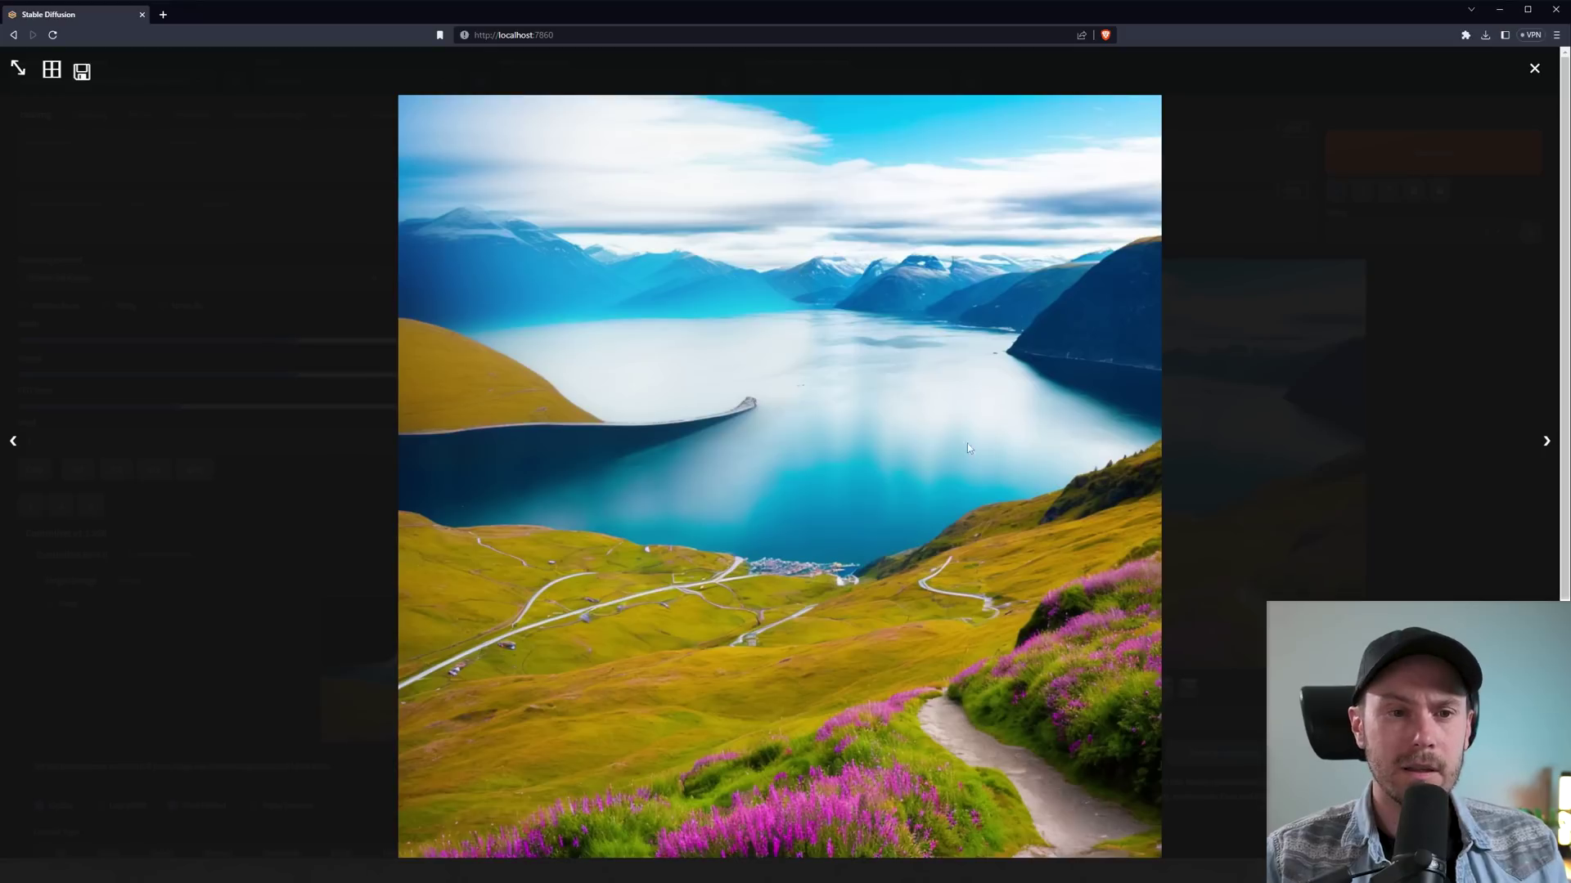
key(Right)
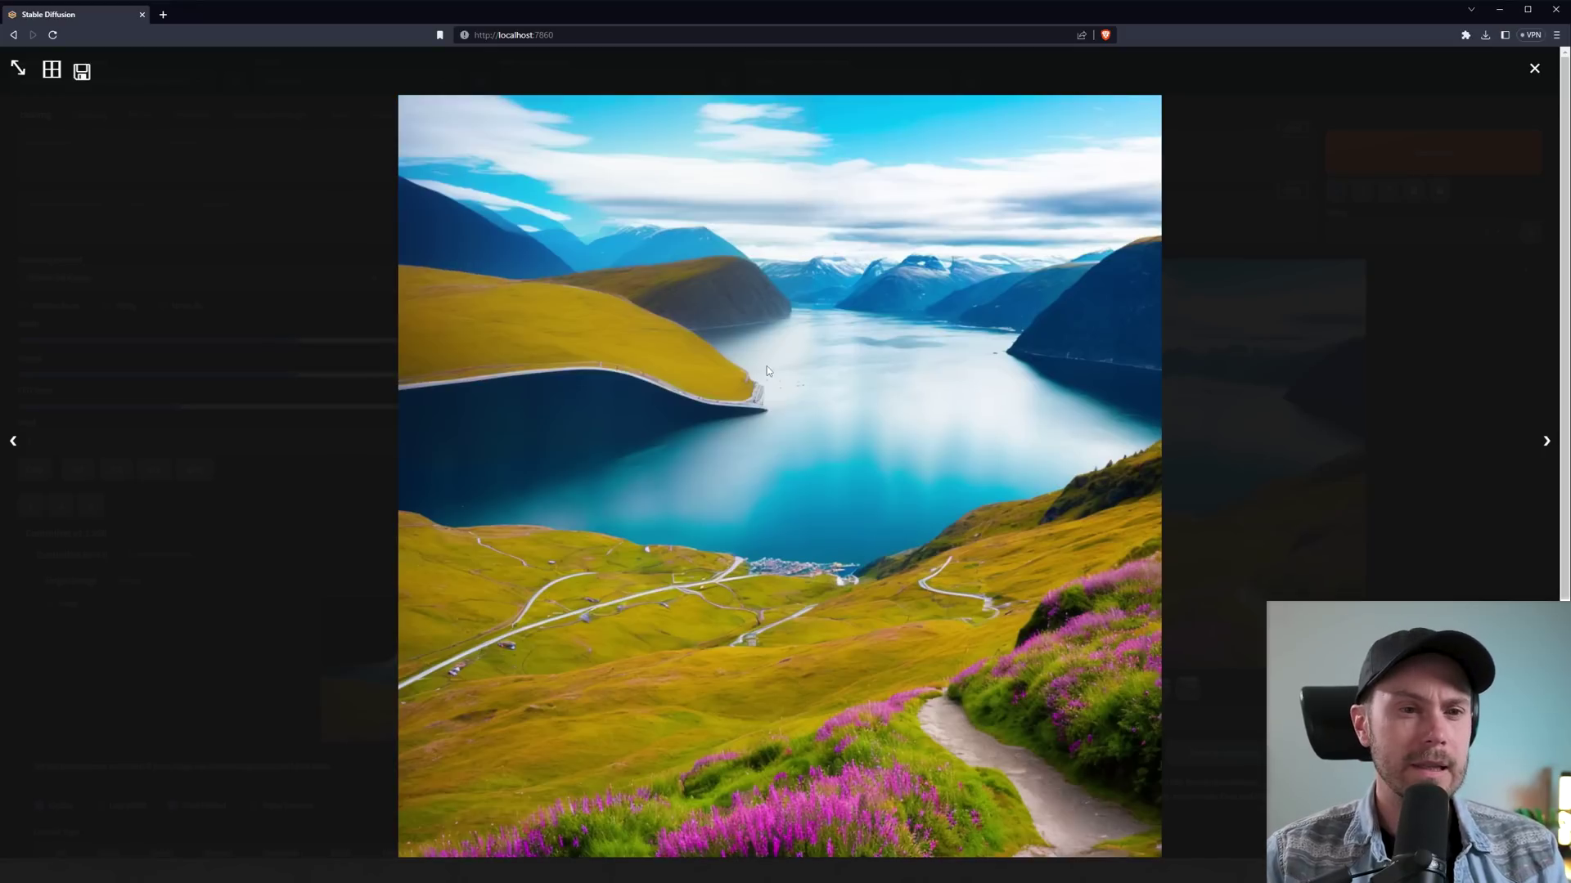
key(Right)
key(Left)
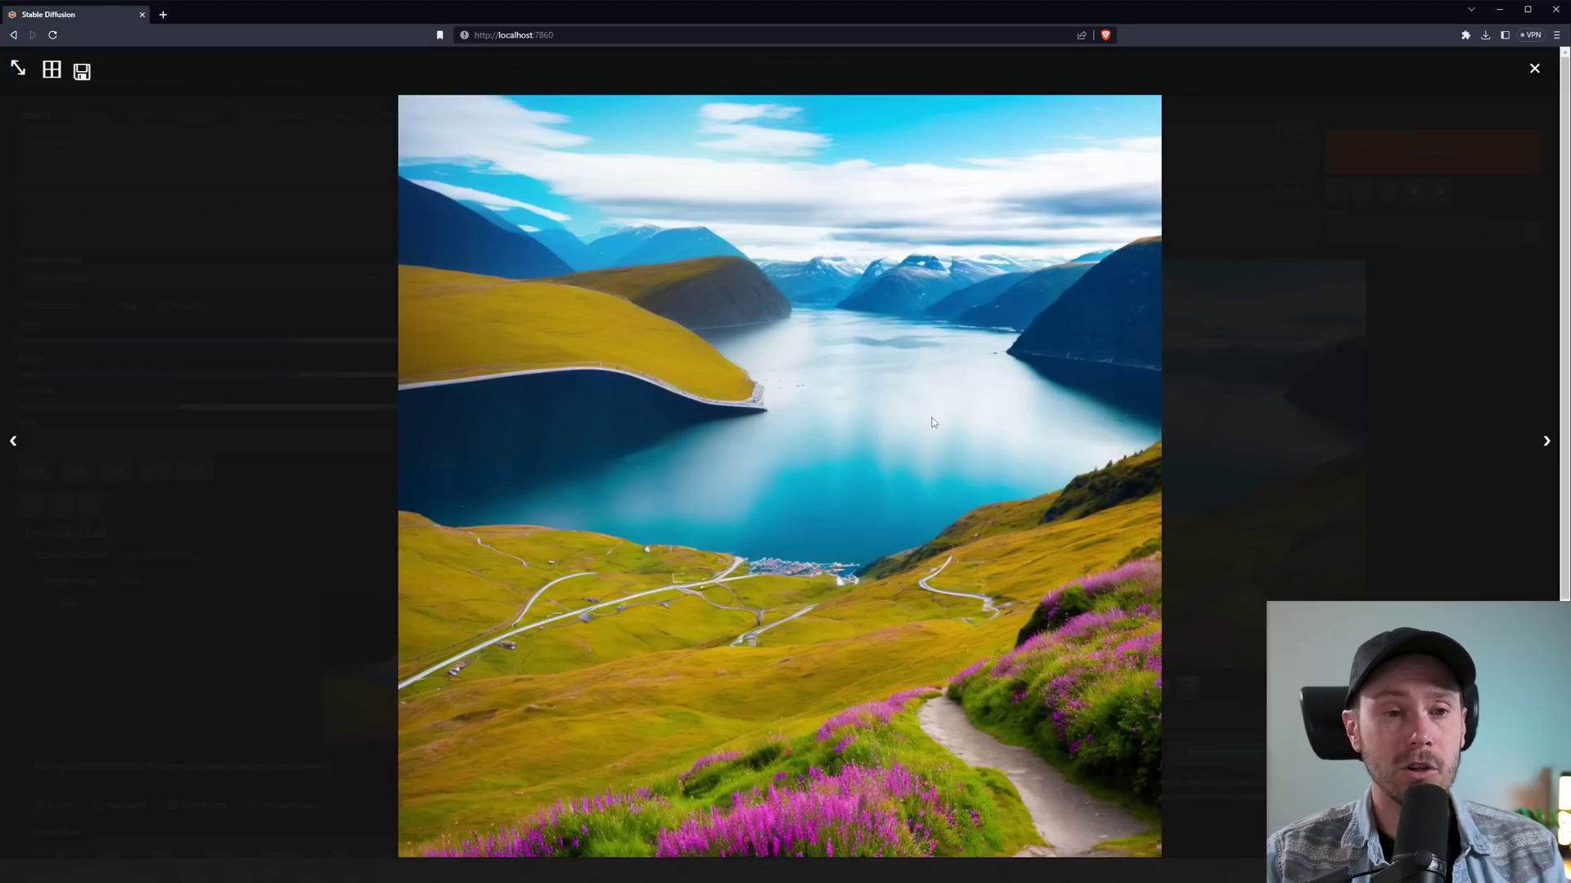
- Flip between the two inpainted landscapes once more and close the full-size viewer
key(Right)
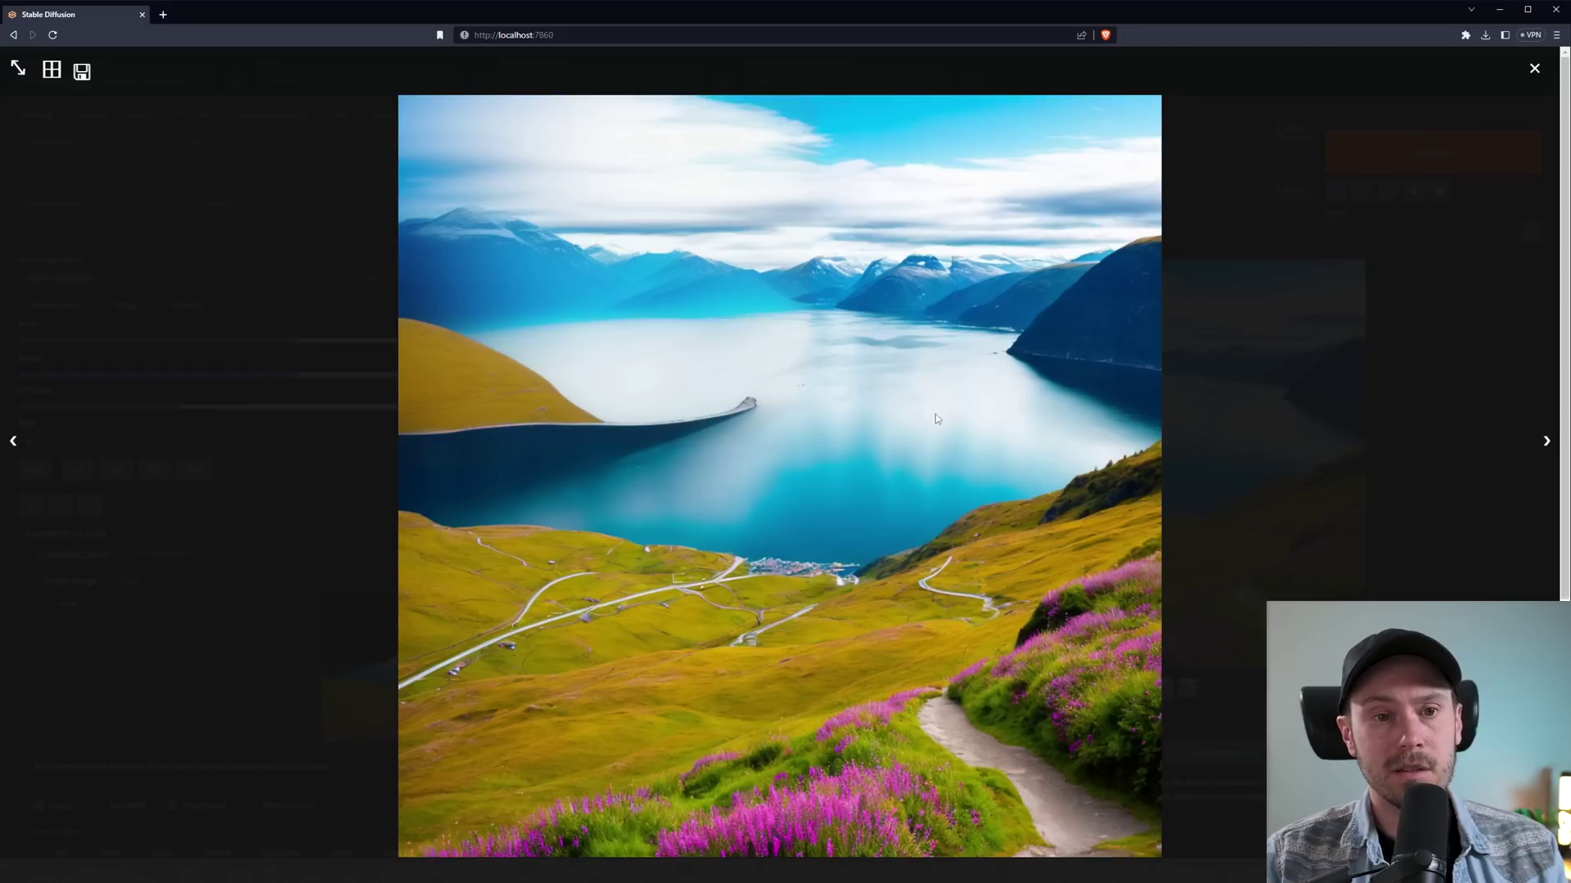
key(Right)
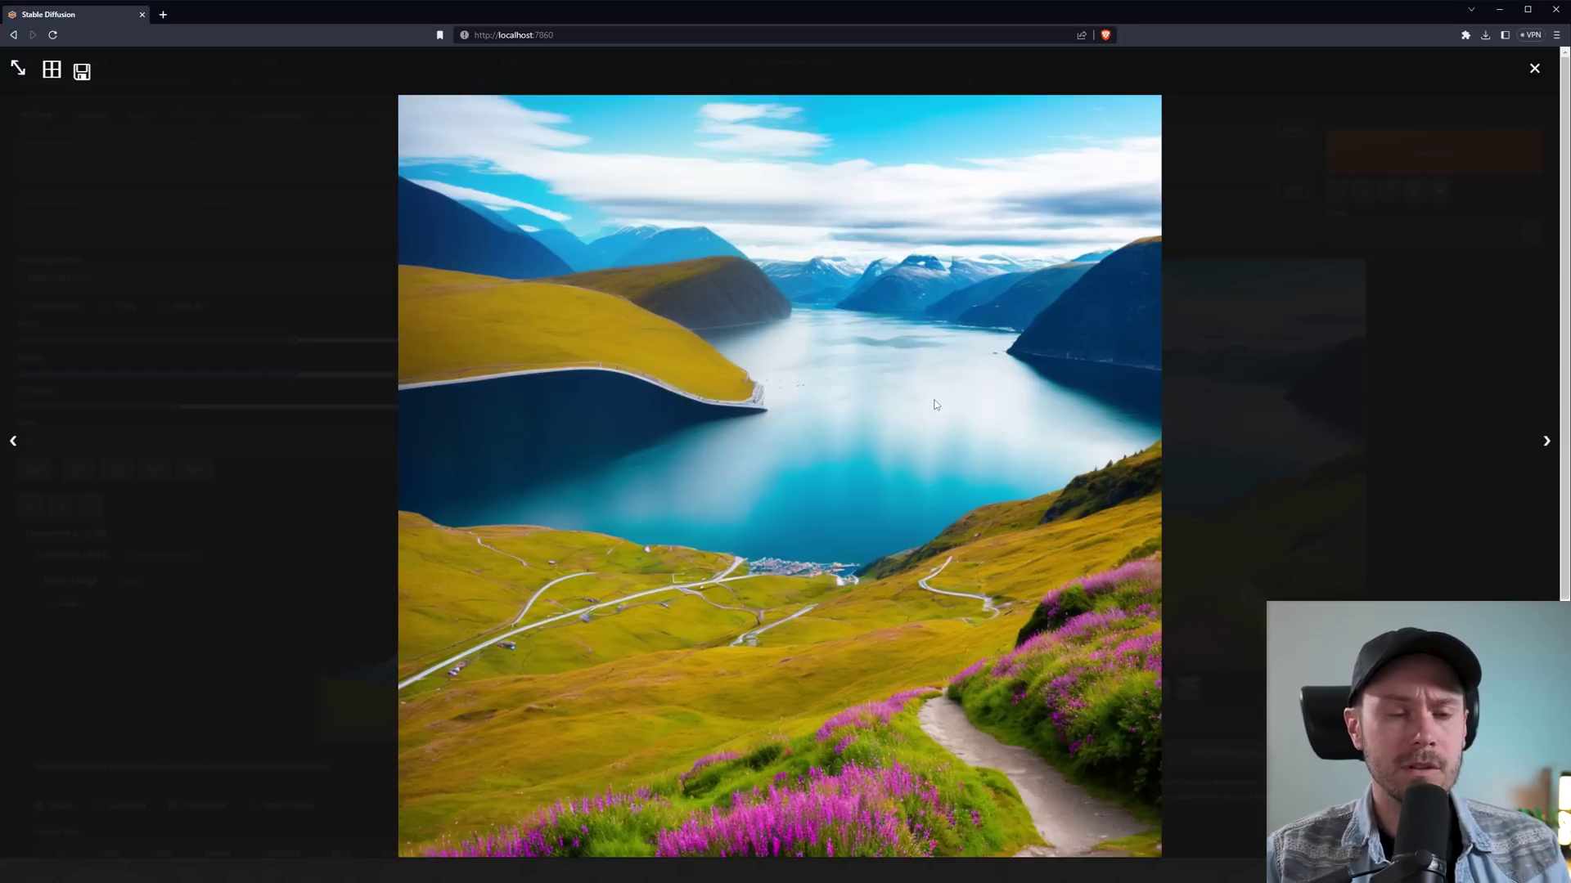
key(Escape)
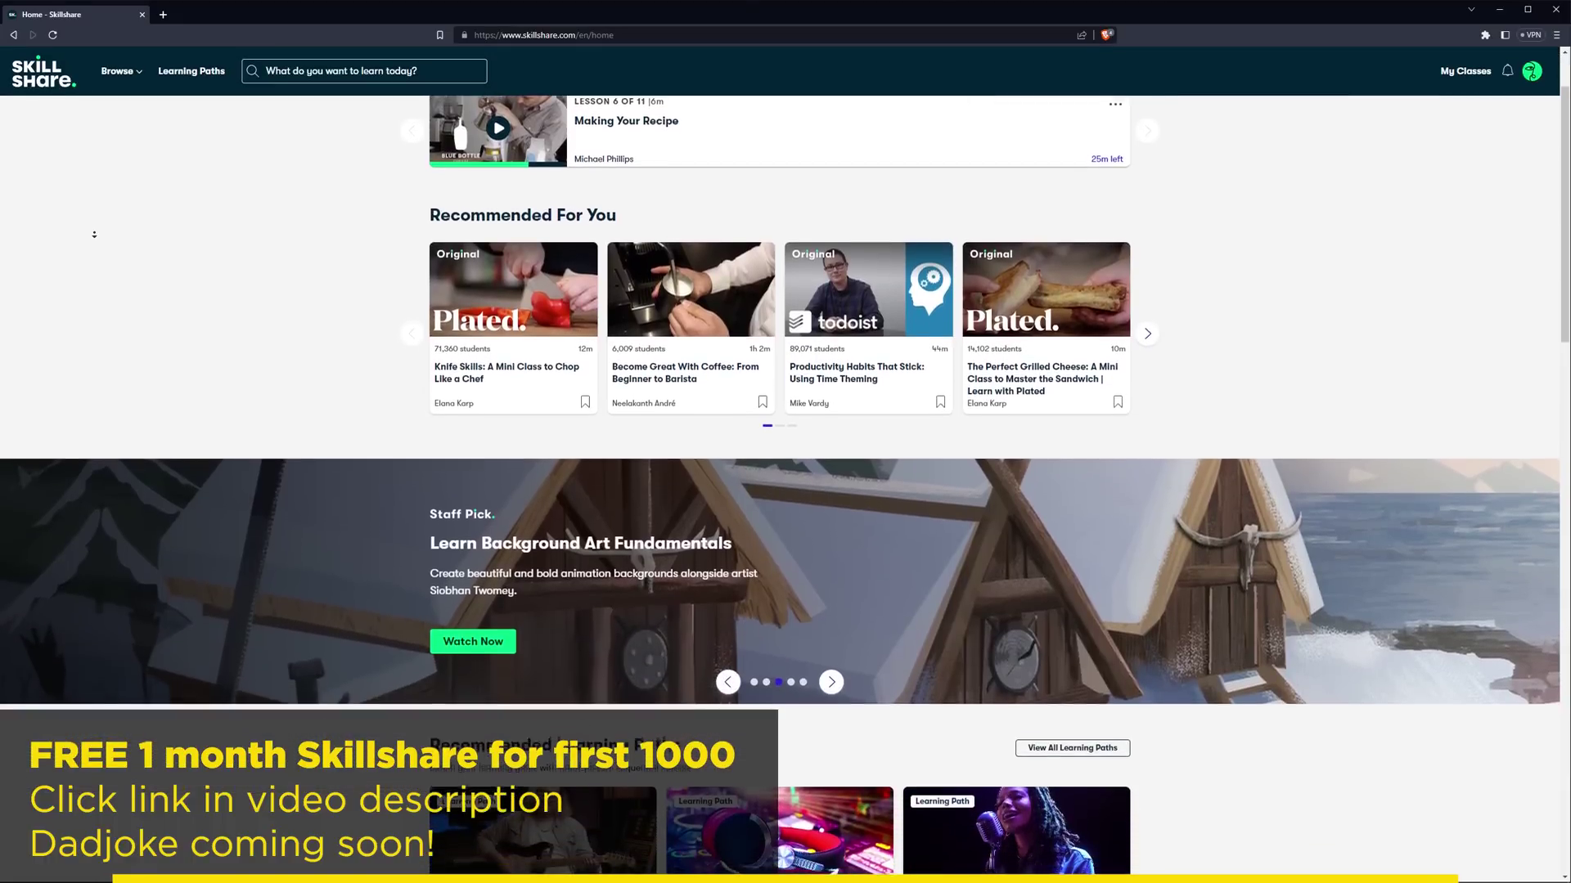
scroll(94, 235, down, 2)
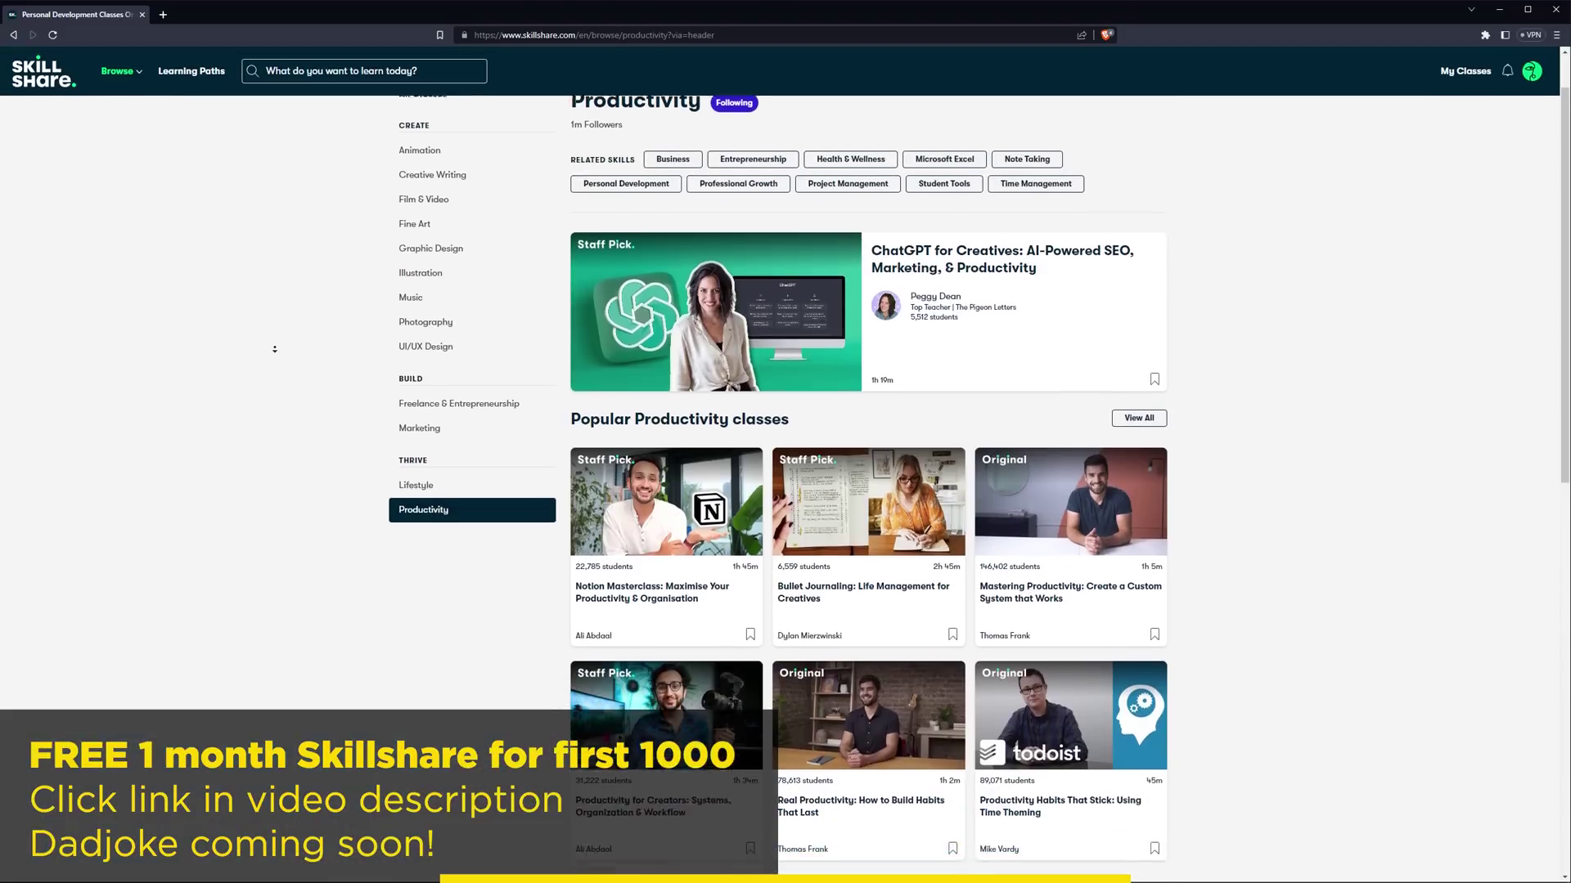
scroll(276, 350, down, 5)
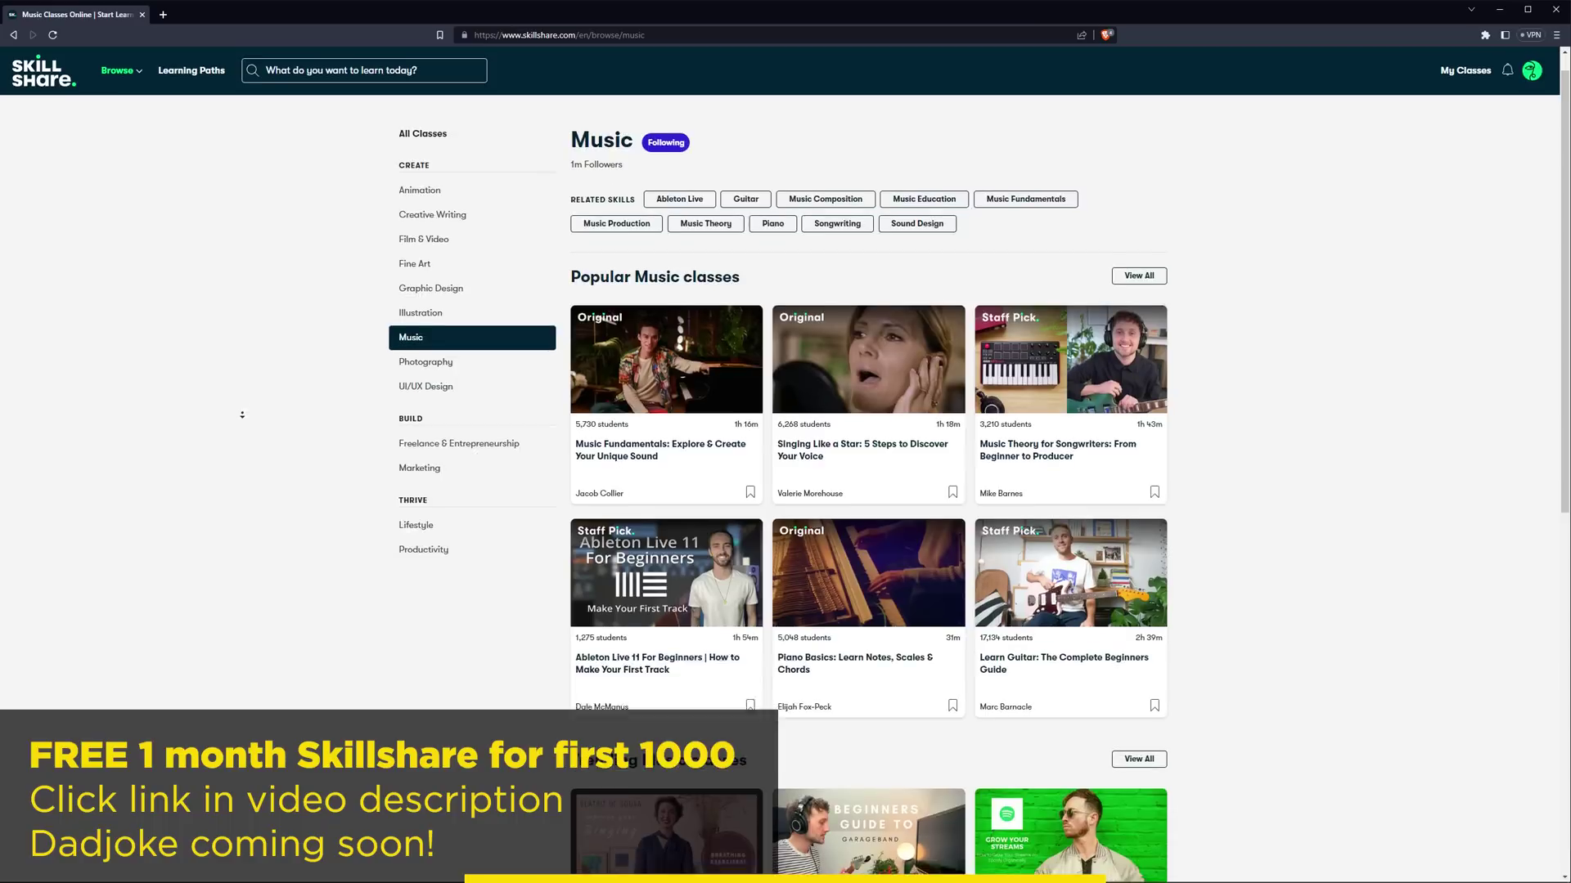
scroll(242, 414, down, 4)
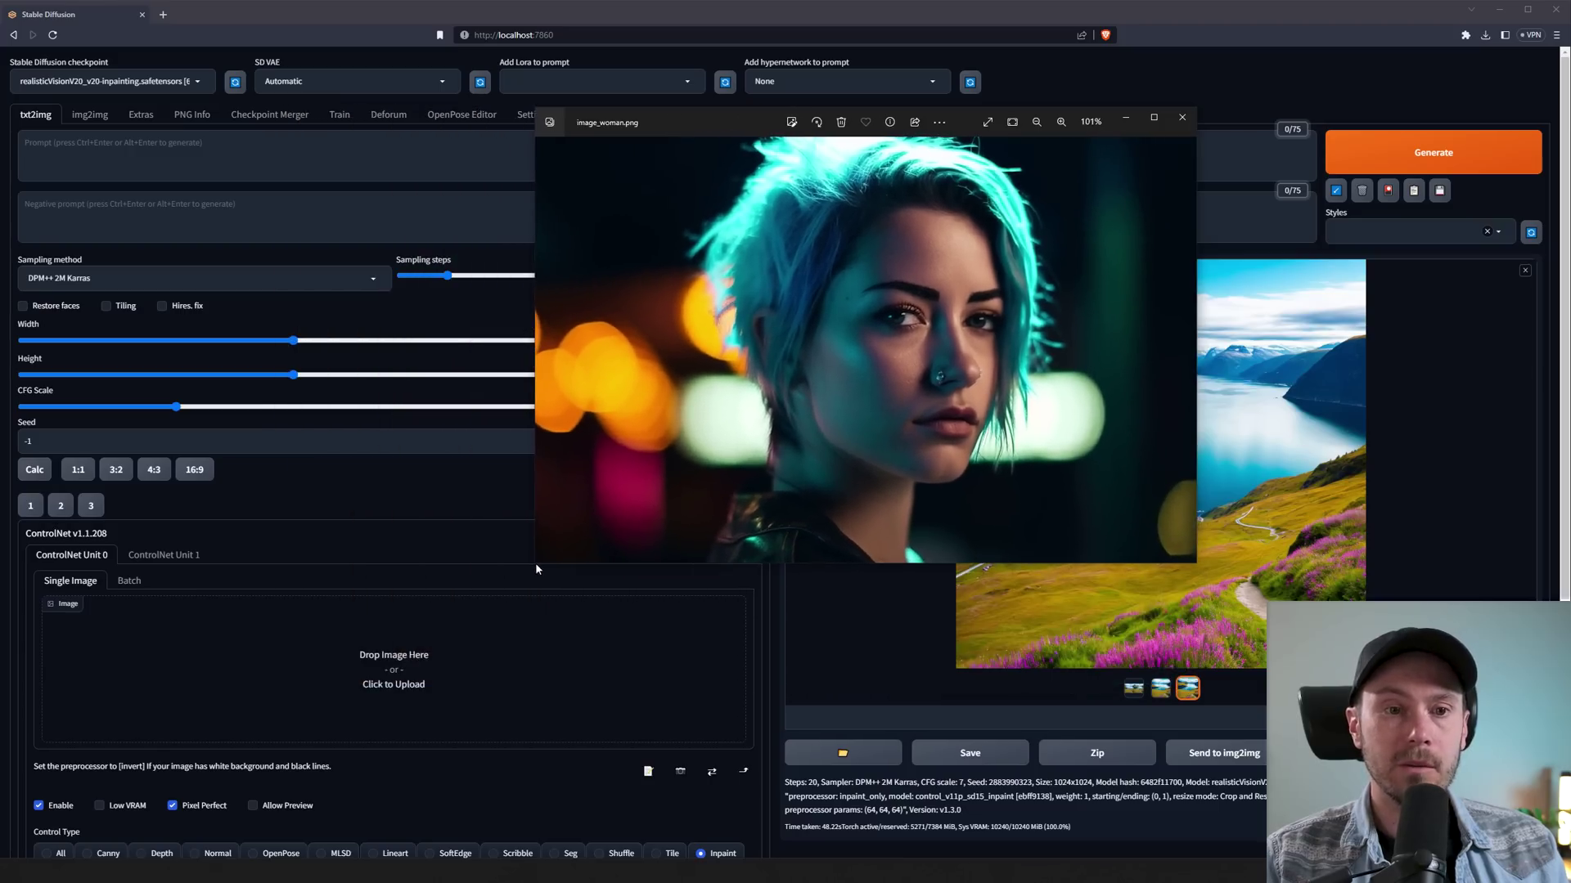
- Use image_woman.png as the ControlNet input image and set the output size to 1472 × 816
click(1182, 121)
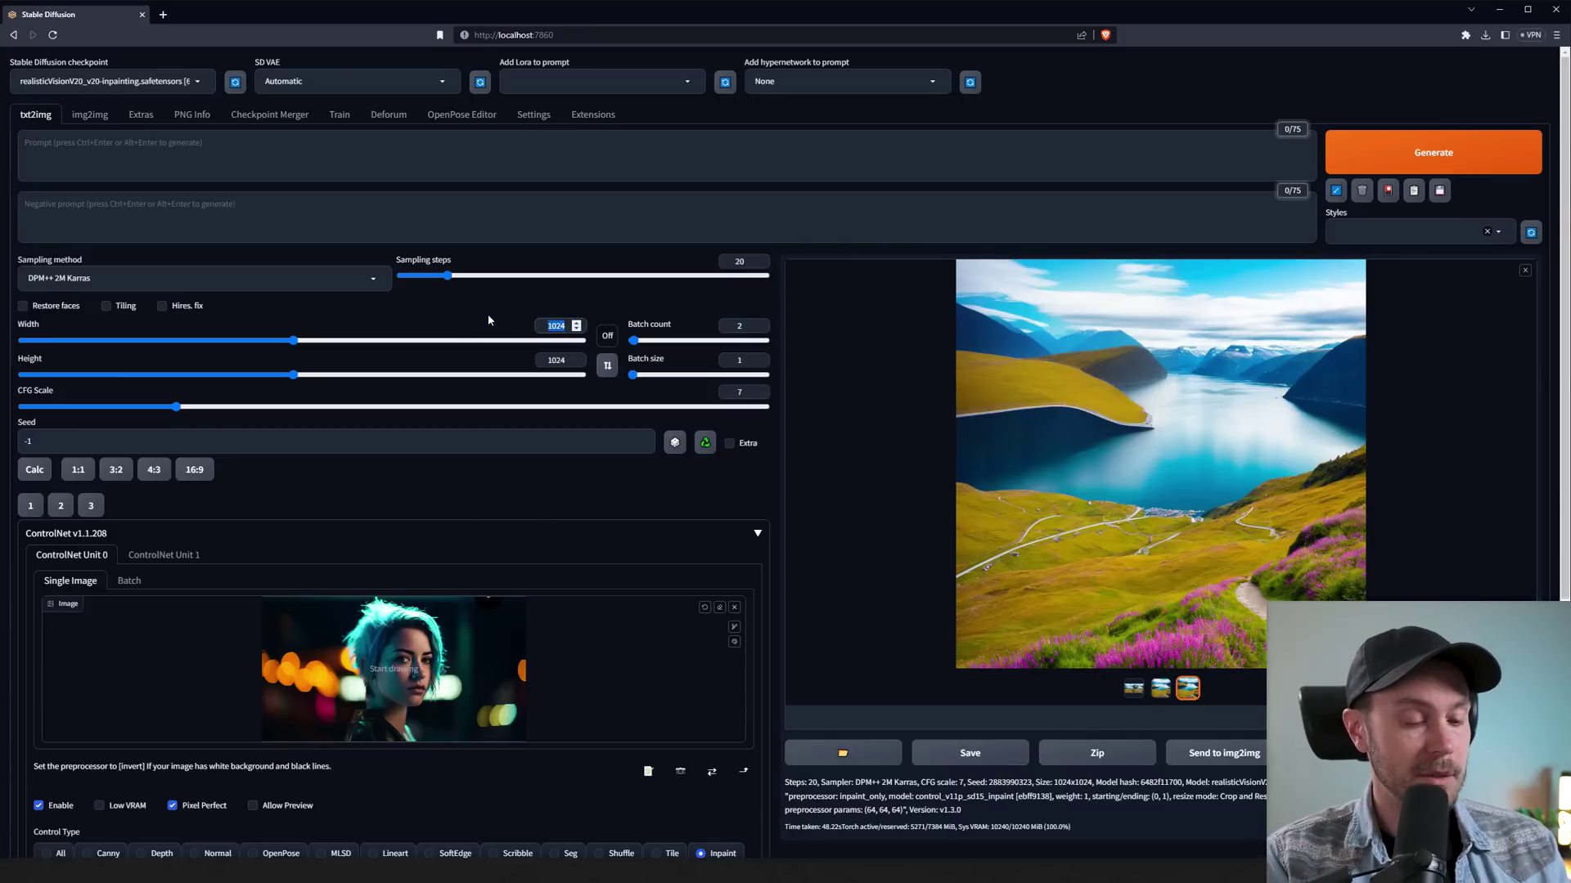
text(1472)
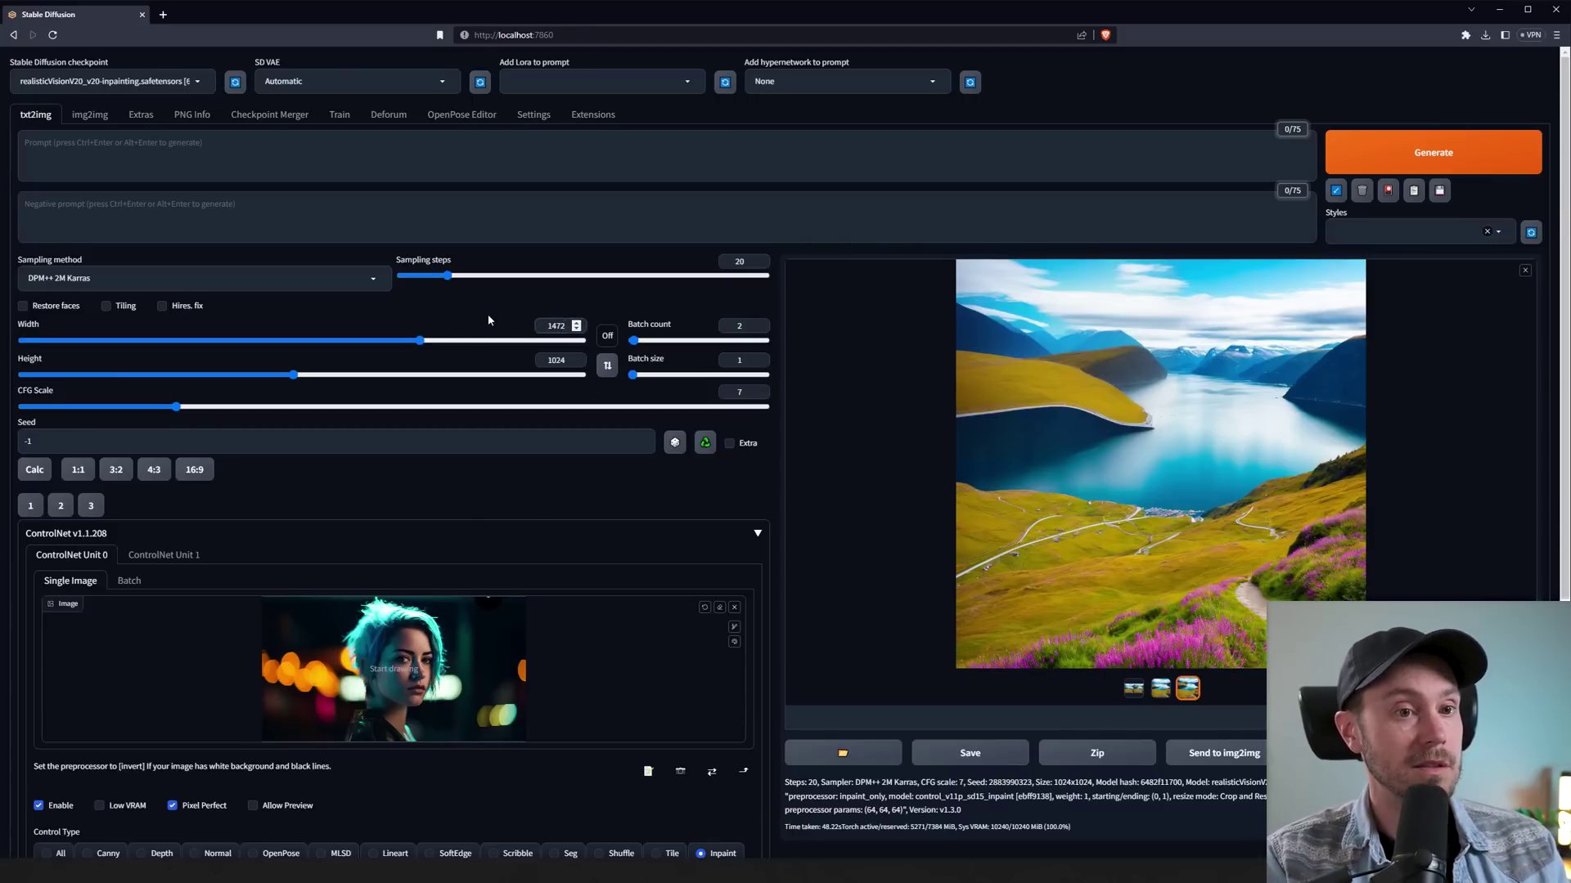
key(Tab)
text(816)
click(490, 316)
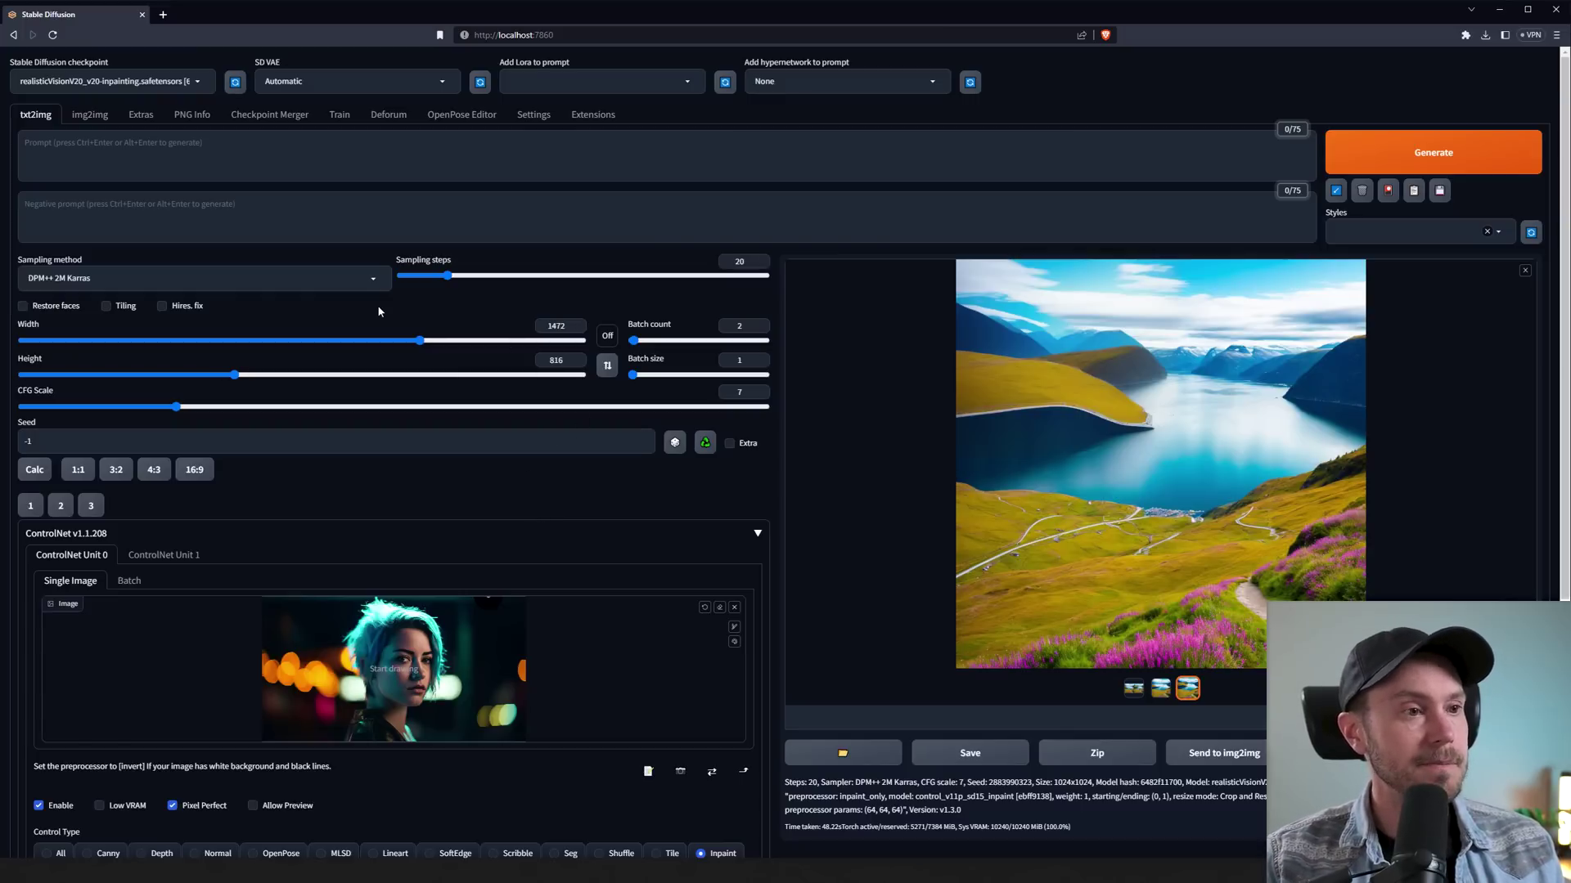
- Mask the whole left side of the portrait, including the background and part of the hair, and generate the inpainted images
mouse_move(376, 642)
mouse_down()
mouse_move(364, 683)
mouse_move(377, 631)
mouse_move(263, 622)
mouse_up()
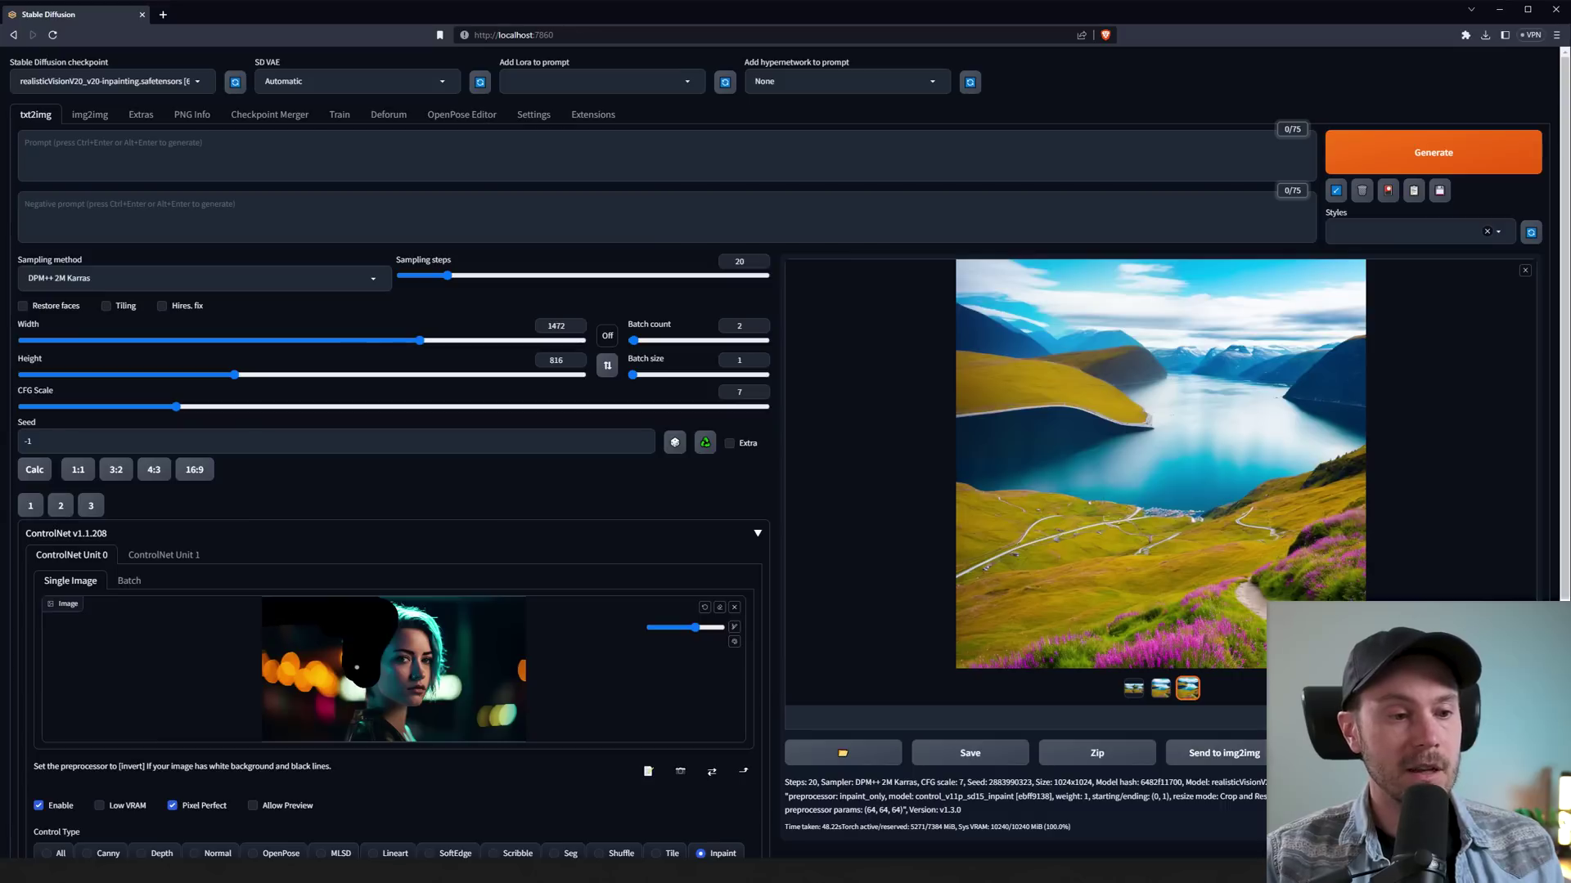
drag(358, 670, 264, 732)
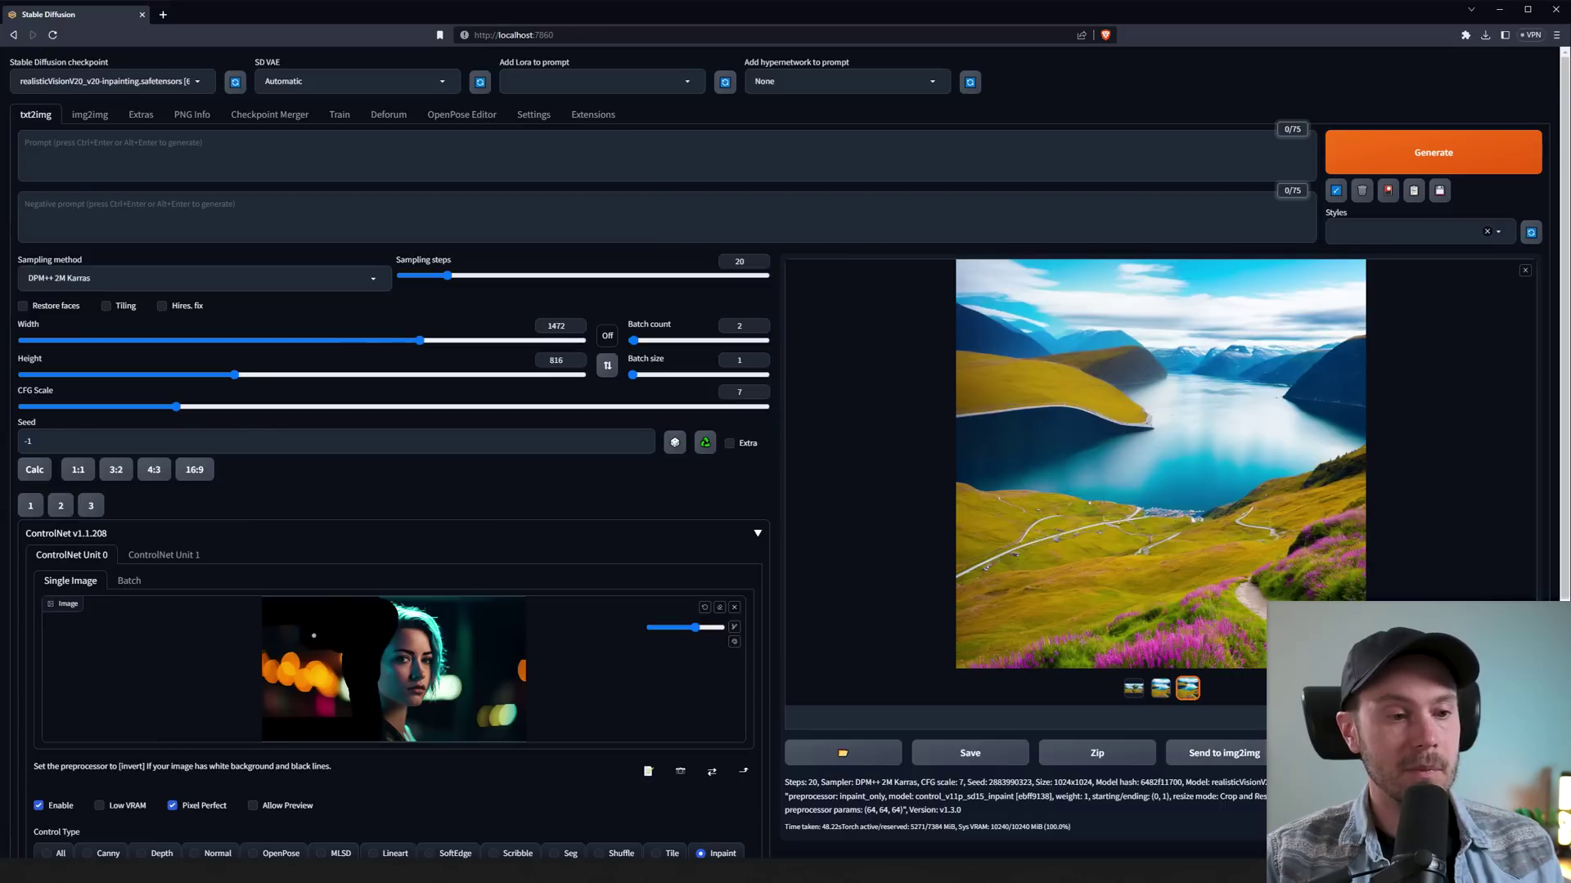
mouse_move(268, 634)
mouse_down()
mouse_move(342, 702)
mouse_move(329, 689)
mouse_up()
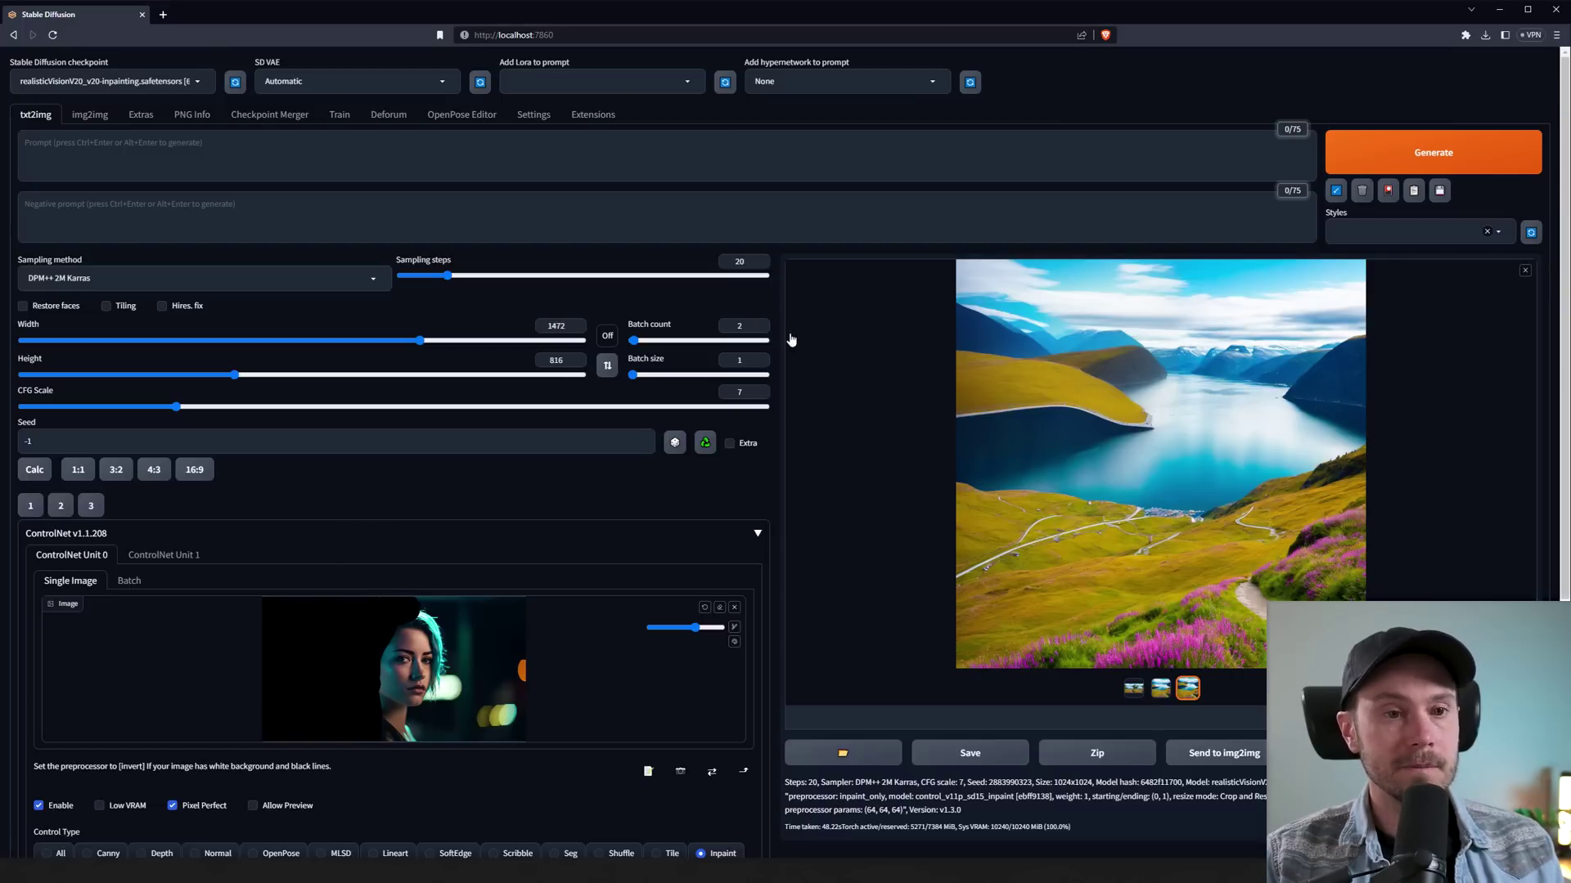
click(1403, 156)
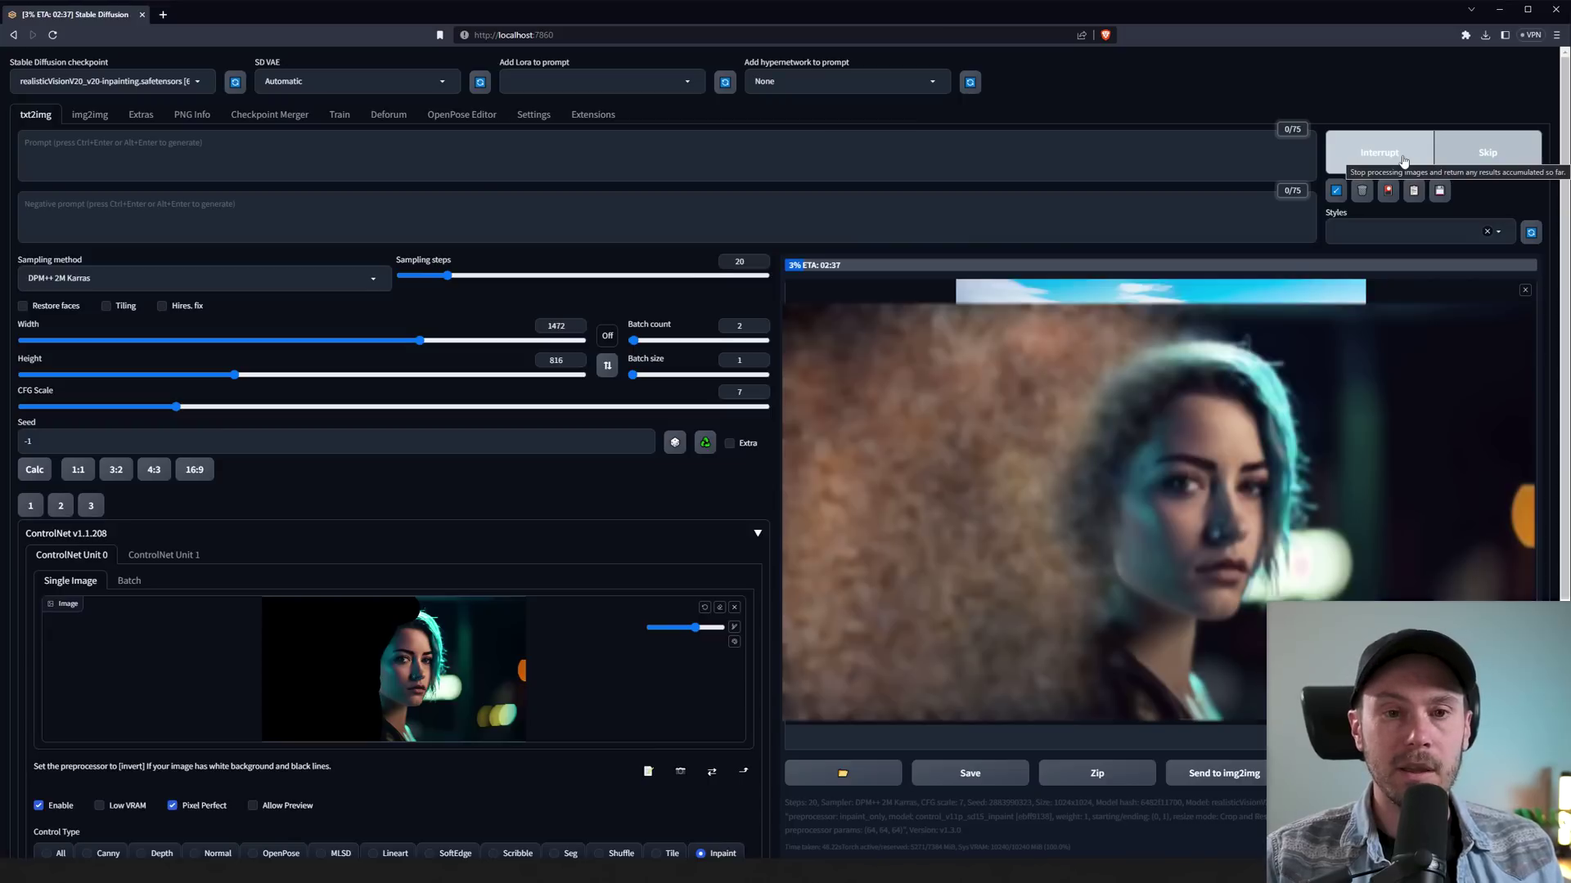
click(1379, 152)
- Compare the two portraits generated with the realisticVision inpainting checkpoint by switching between them in the gallery
click(1161, 689)
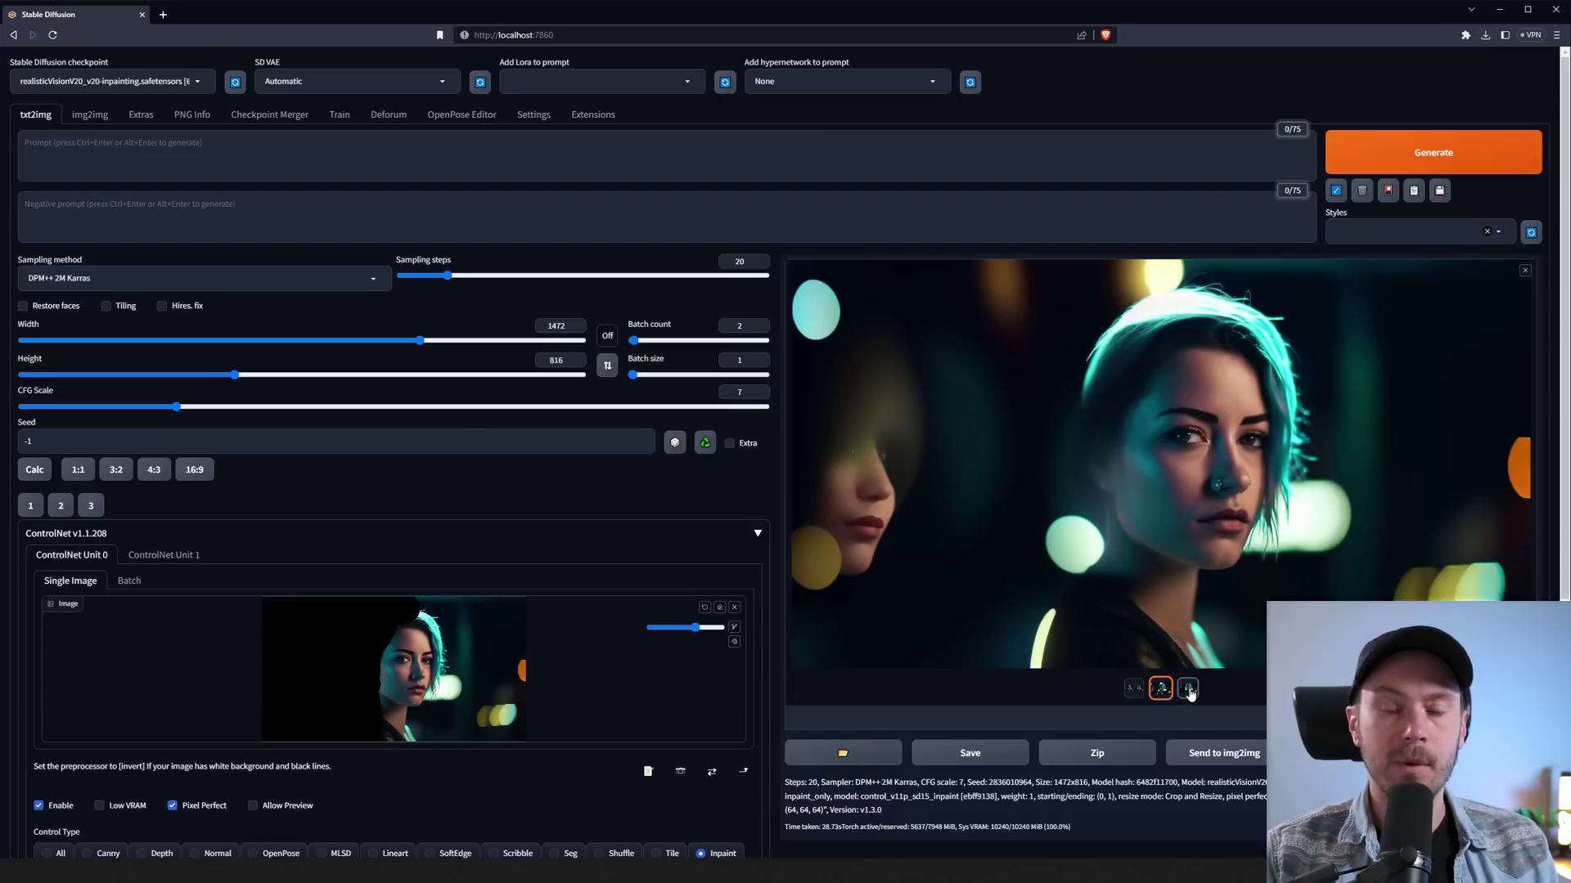
click(1188, 690)
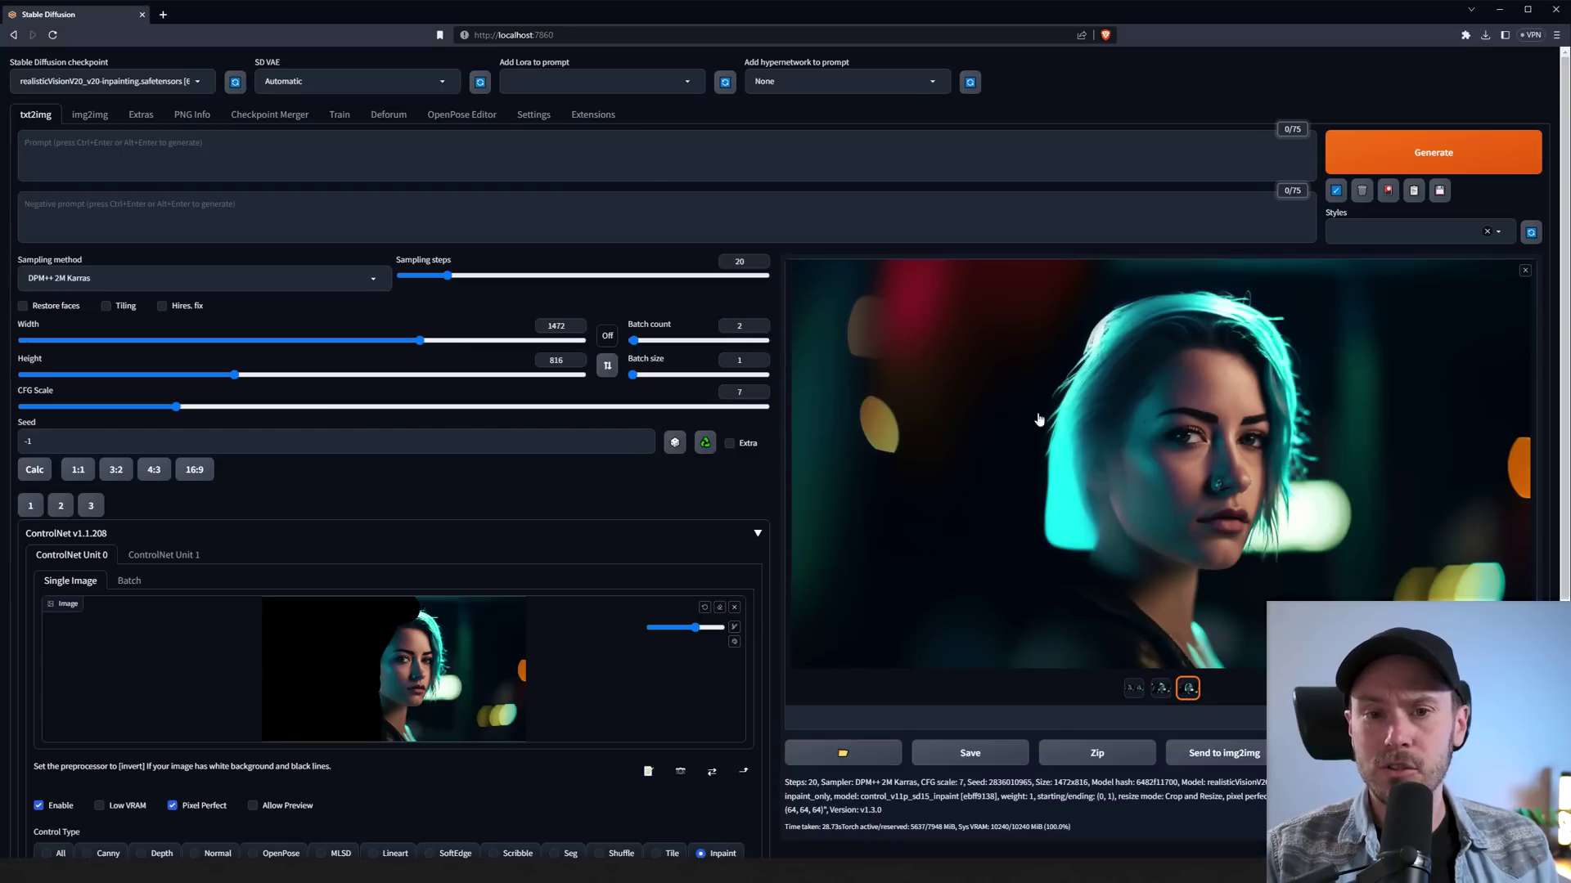
click(1160, 688)
click(1188, 689)
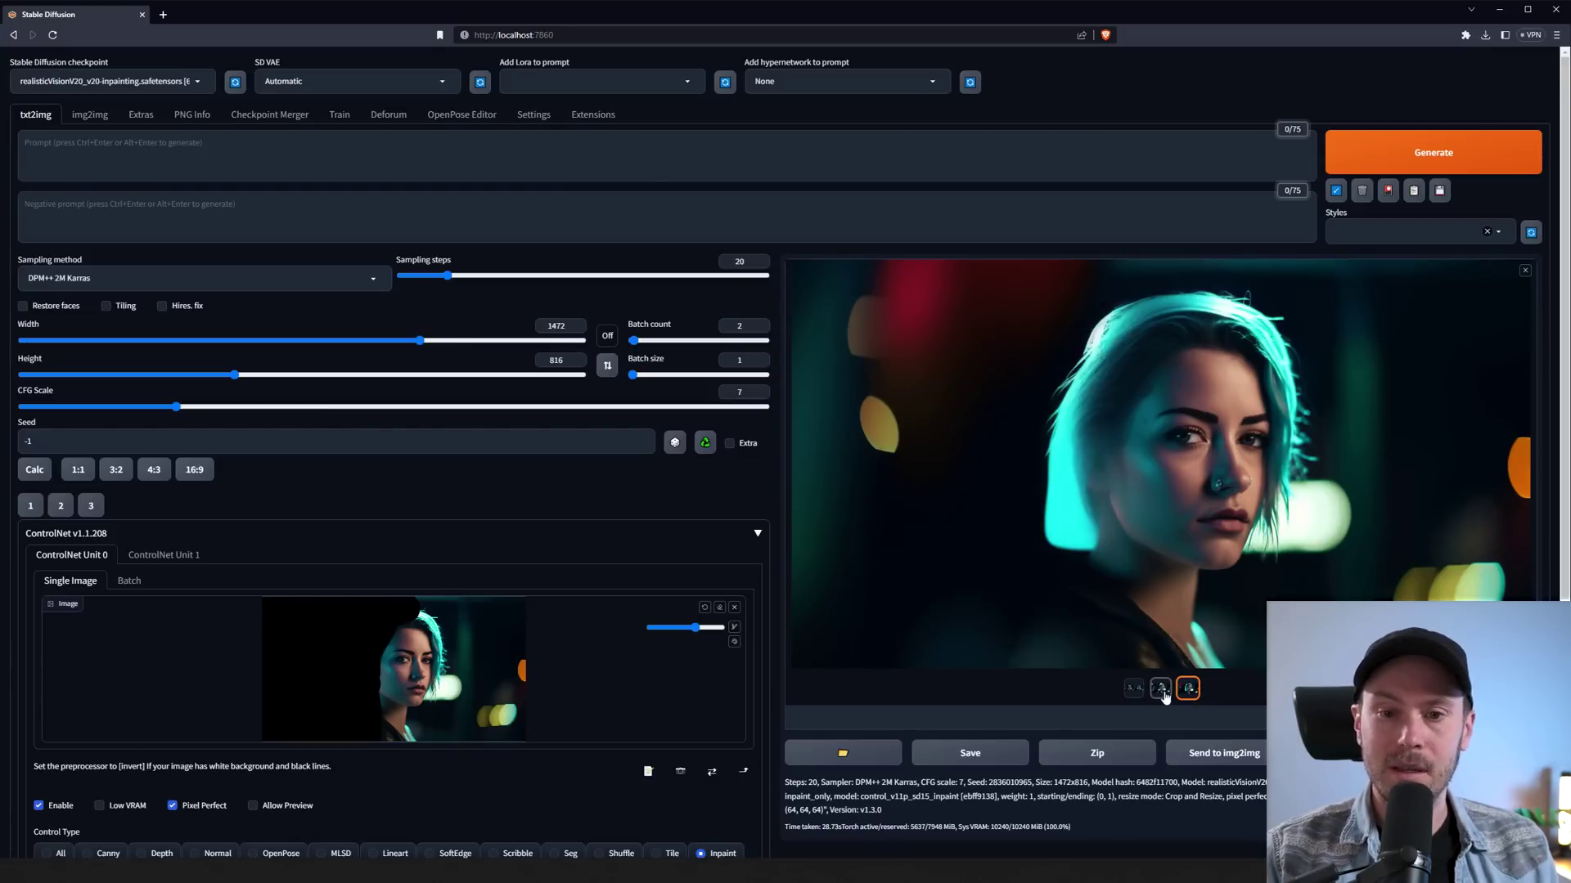
click(1160, 688)
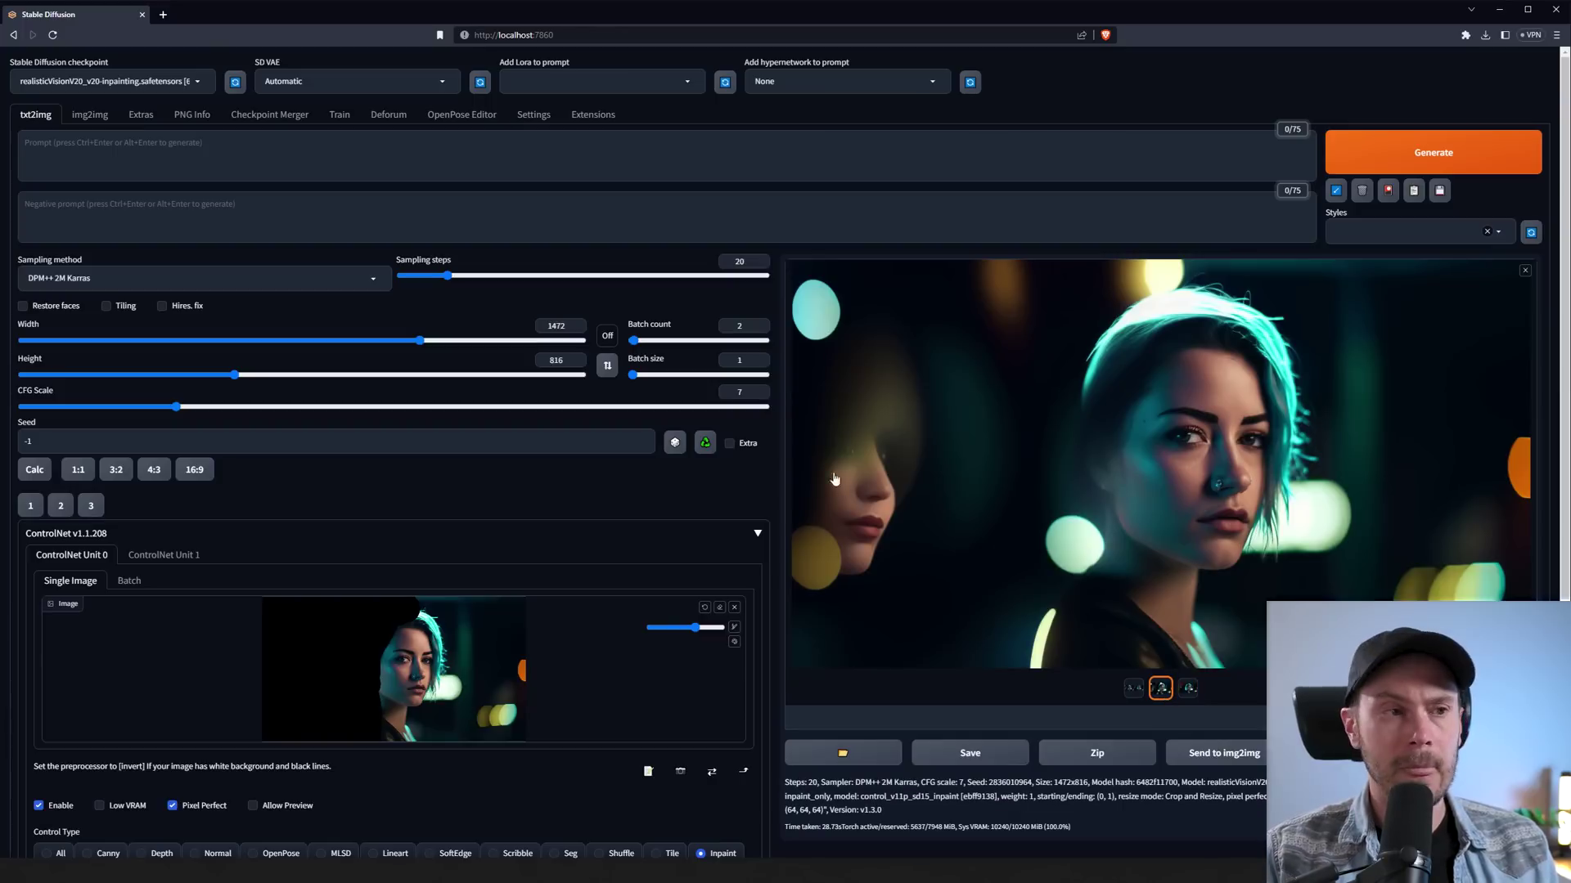
- Switch the checkpoint to deliberate_v2 and generate the portrait images again with the same mask
click(194, 83)
click(37, 133)
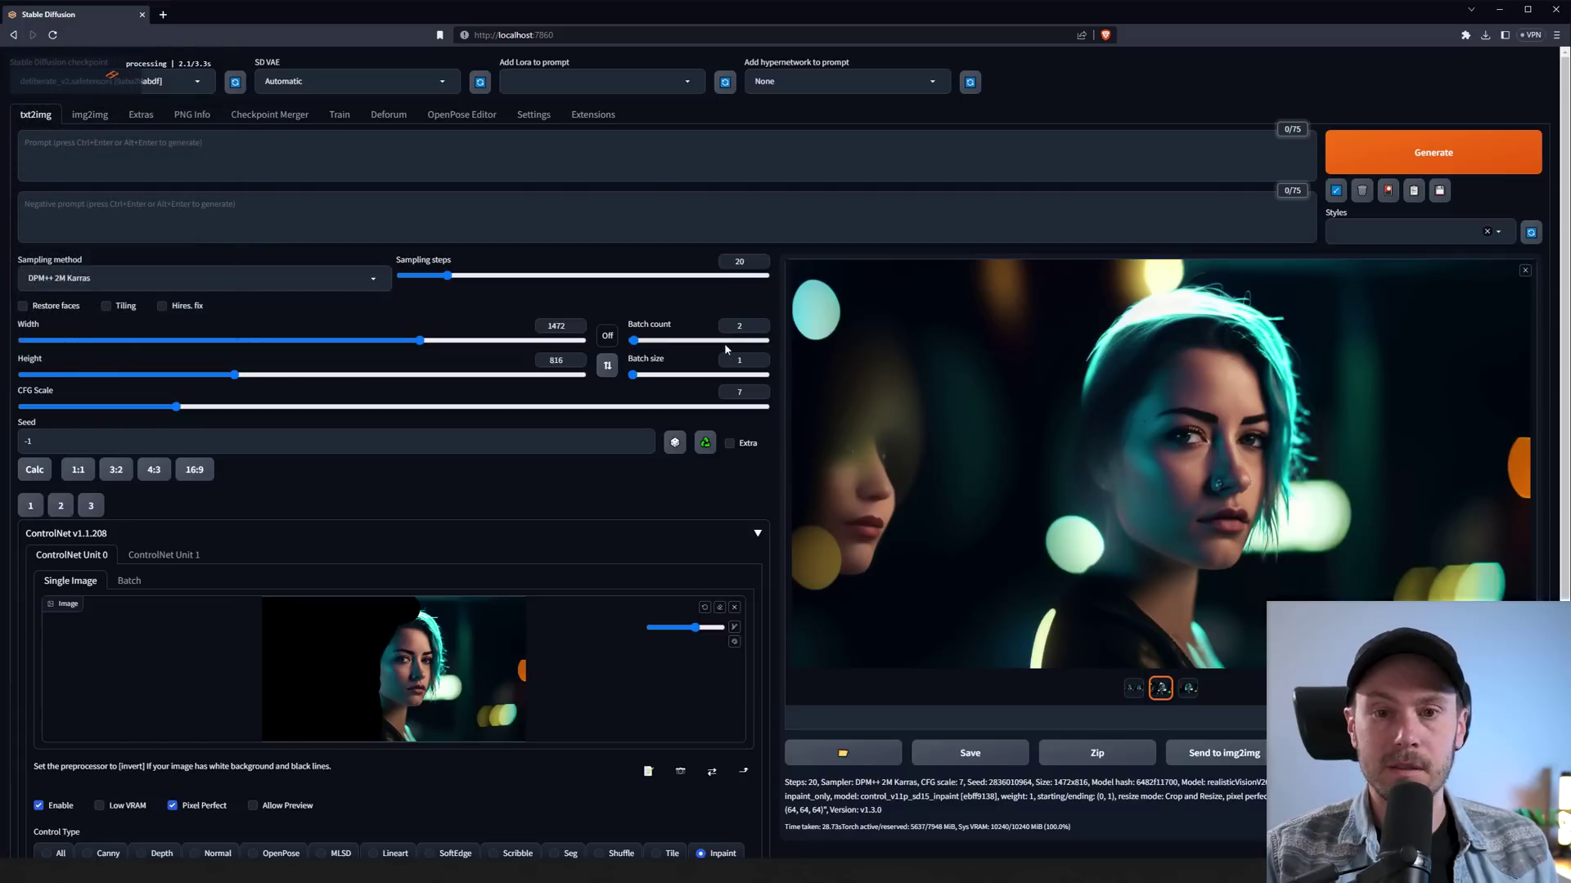
click(1398, 159)
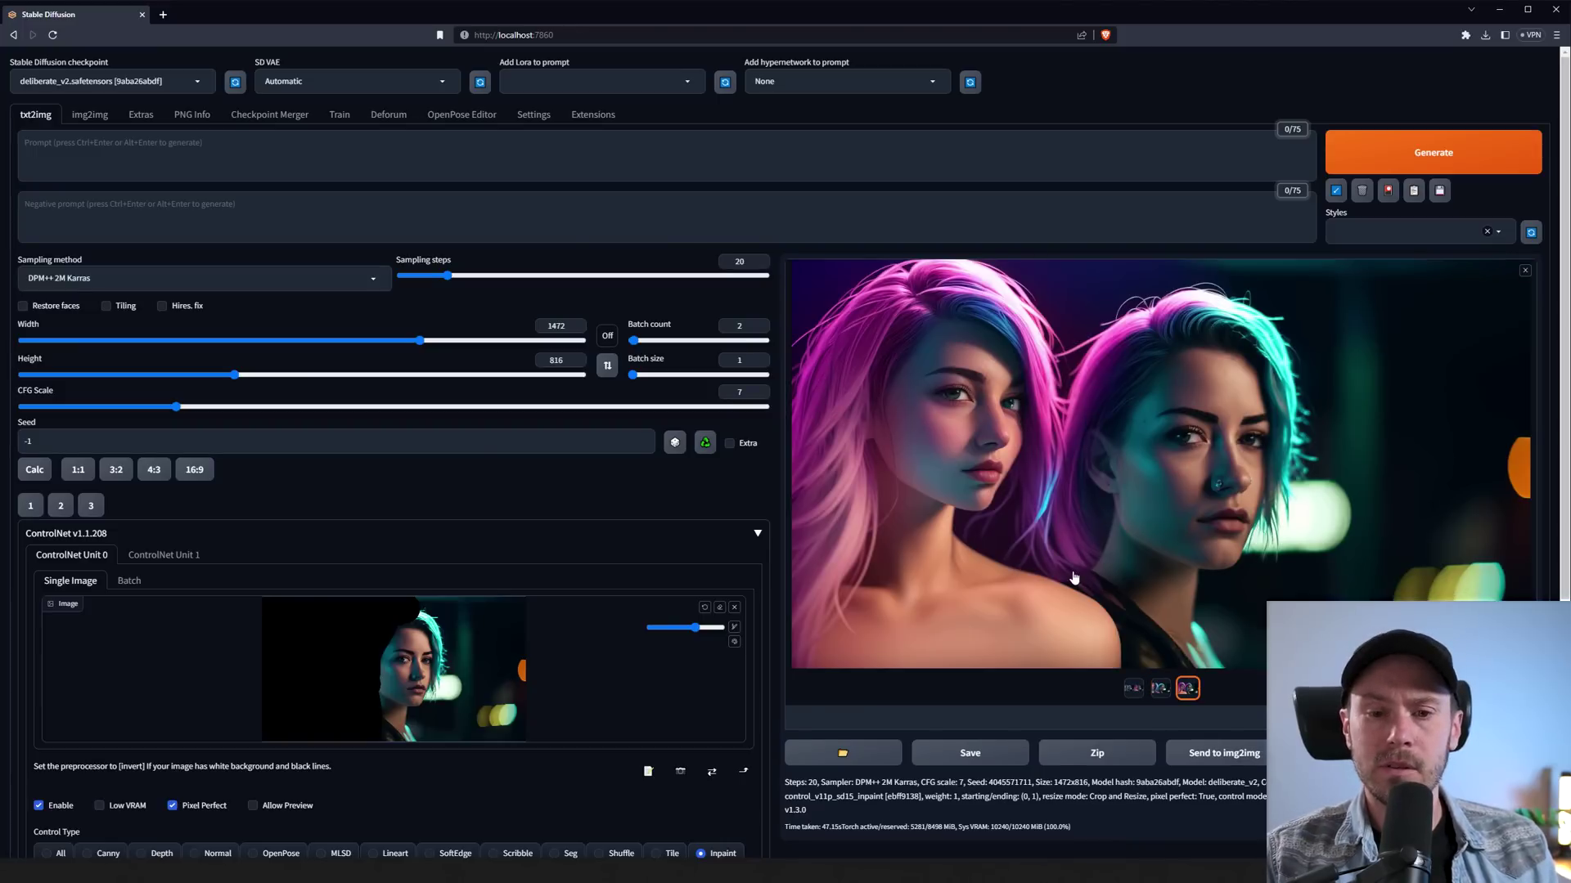
- Compare the two portraits generated with the deliberate_v2 checkpoint, examining the newly filled left side
click(1160, 688)
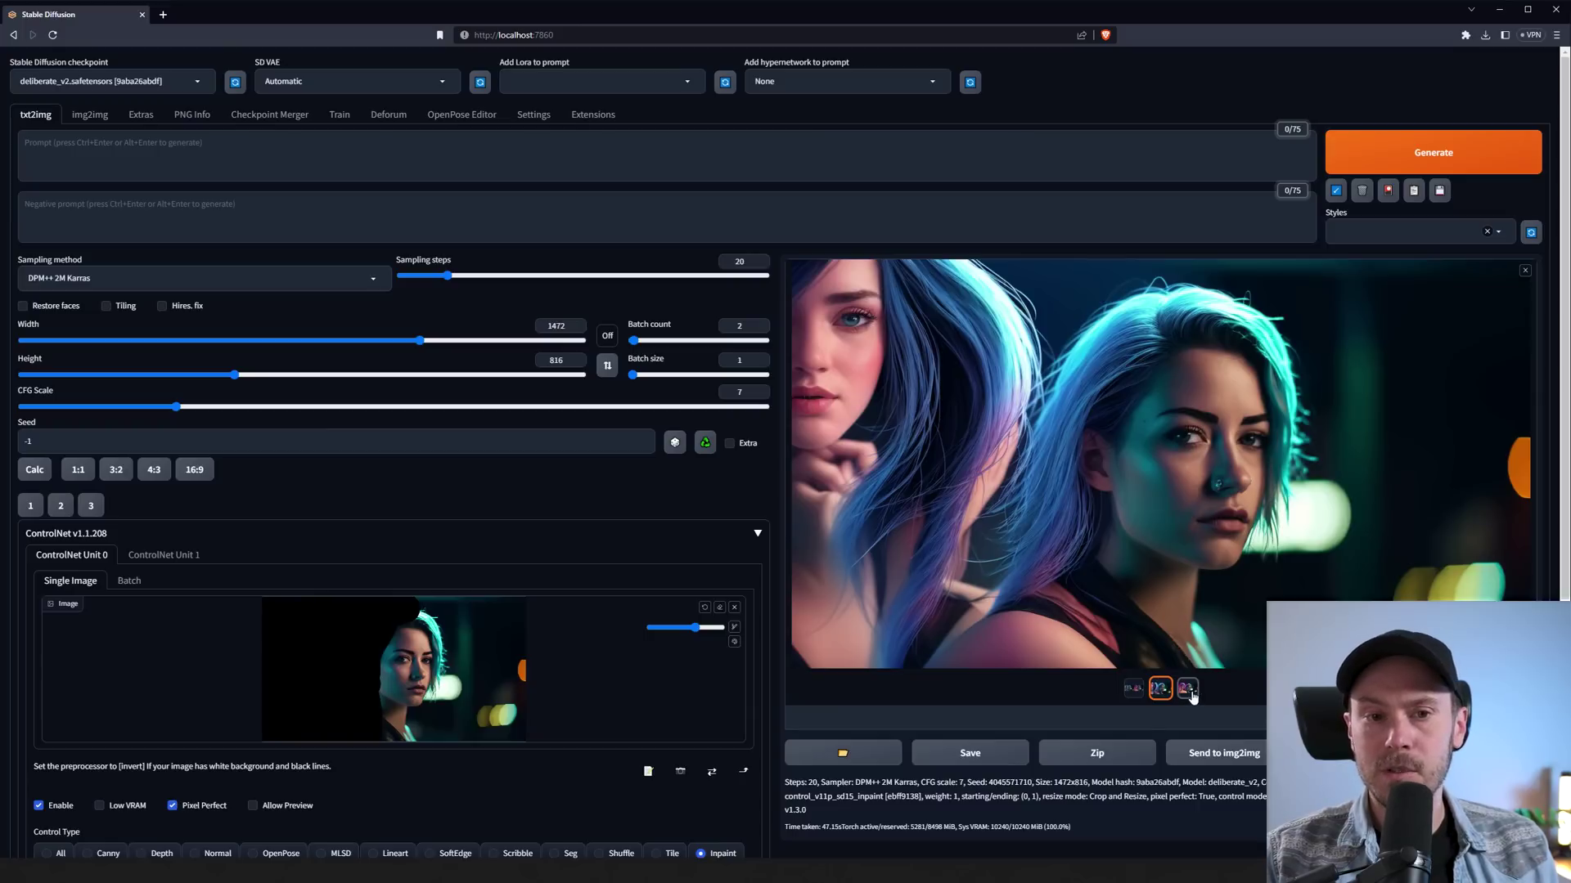
click(1191, 694)
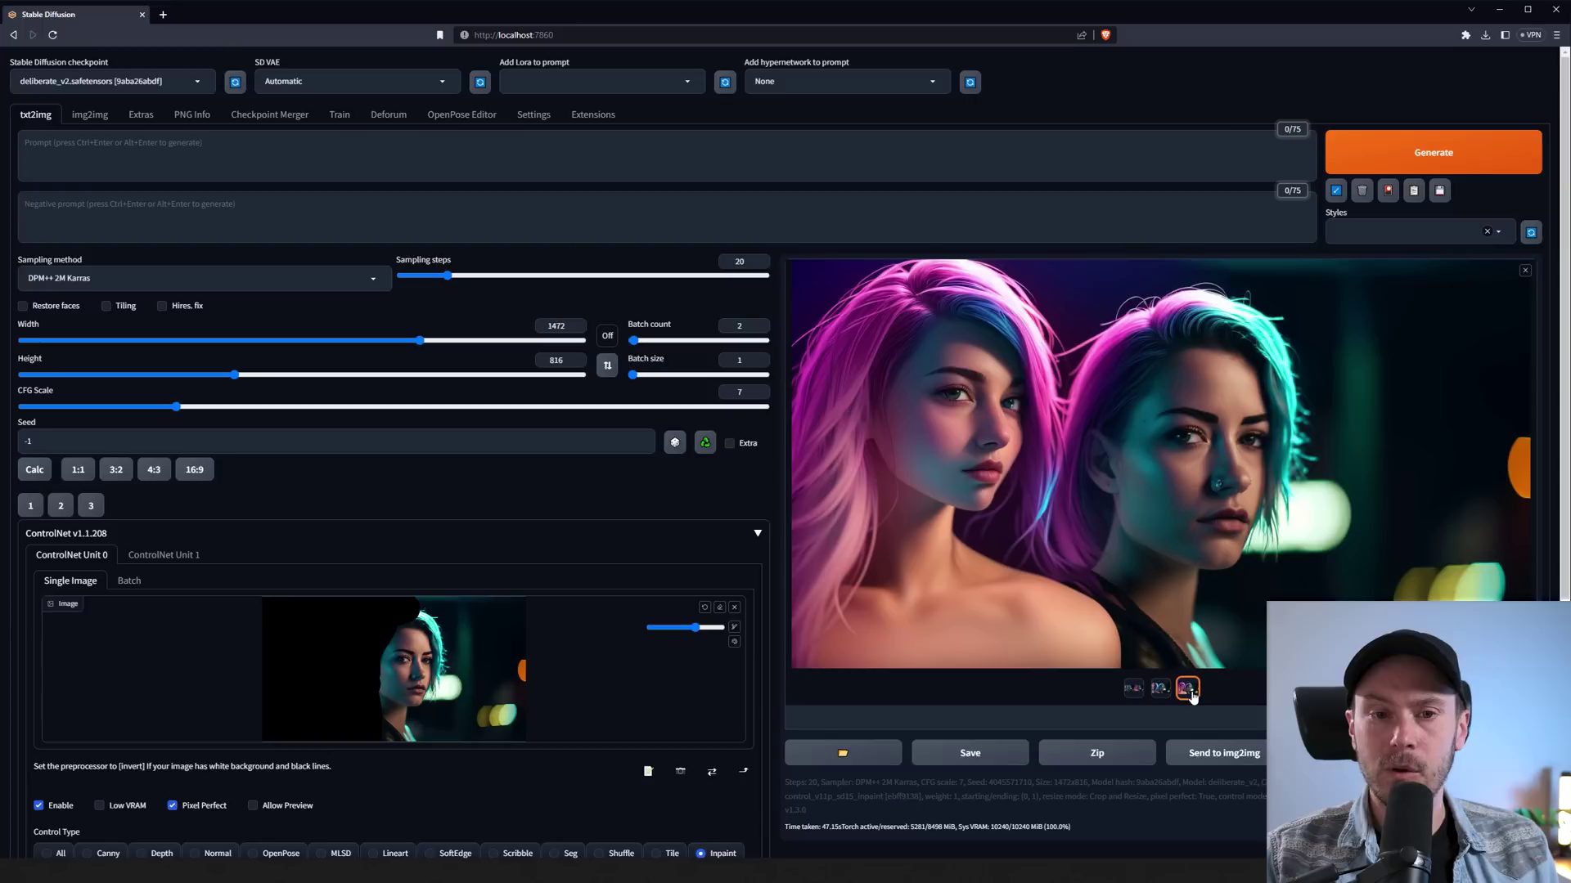
click(1160, 687)
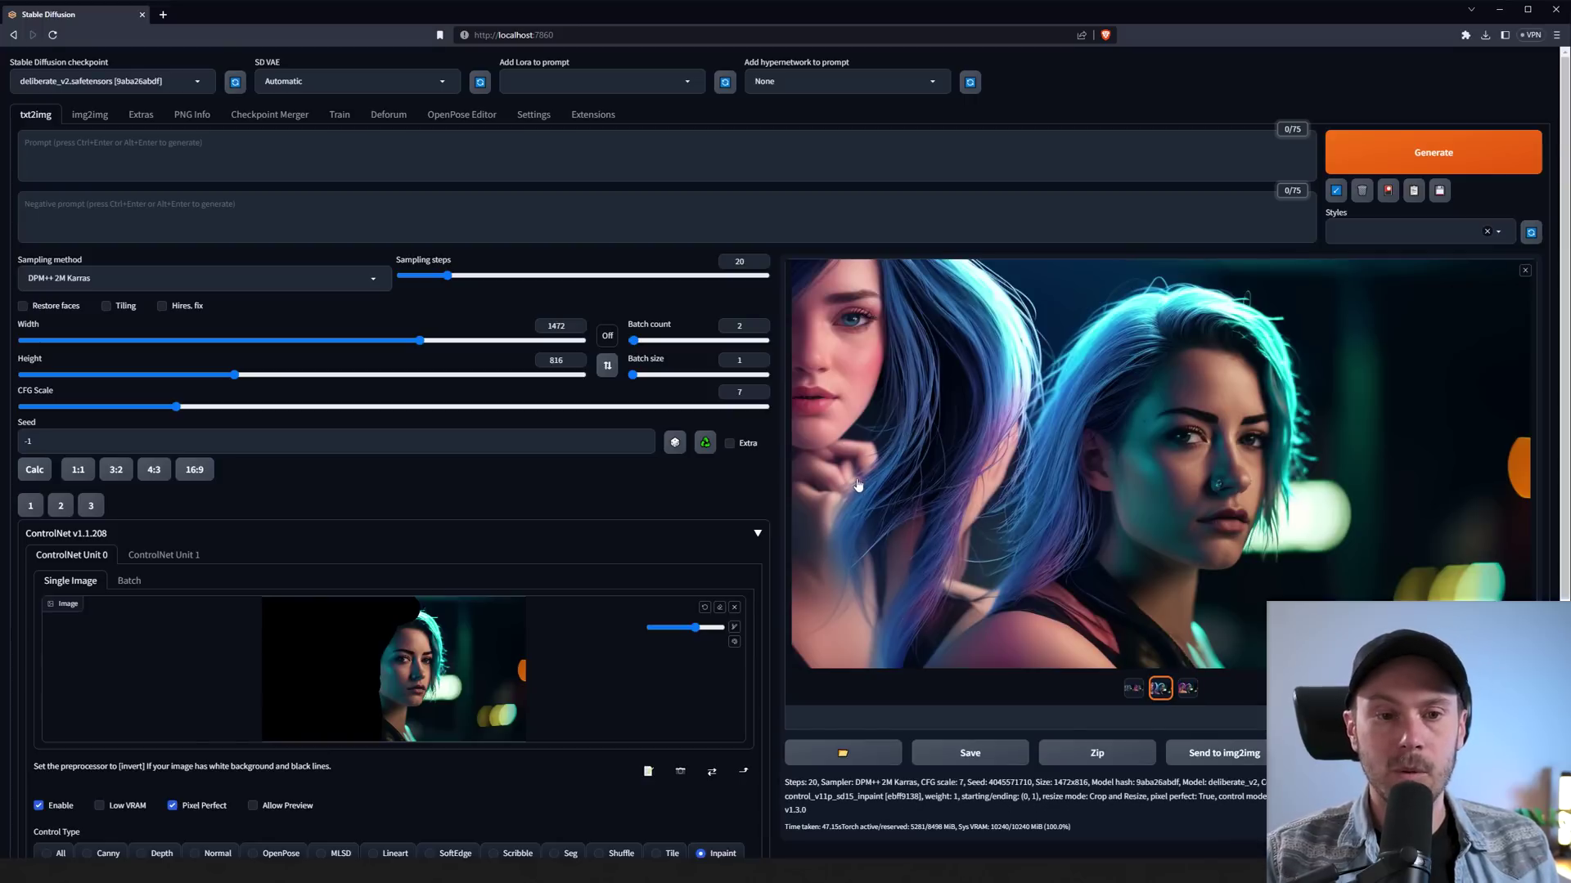
click(1191, 690)
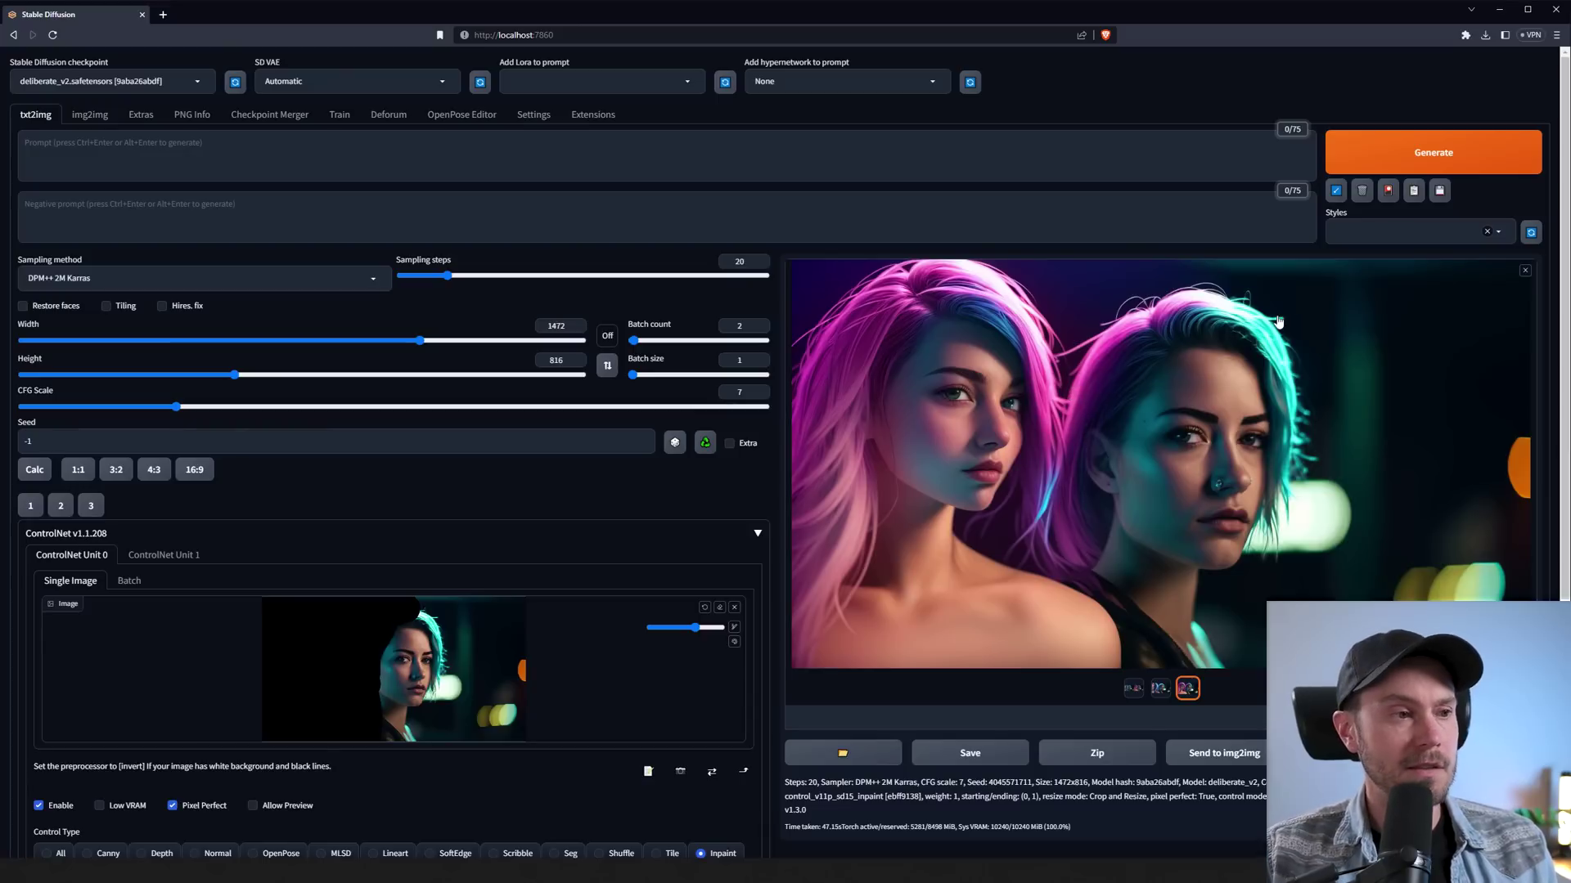
- Clear the portrait's mask, reduce the brush size and mask only the woman's nose
click(704, 609)
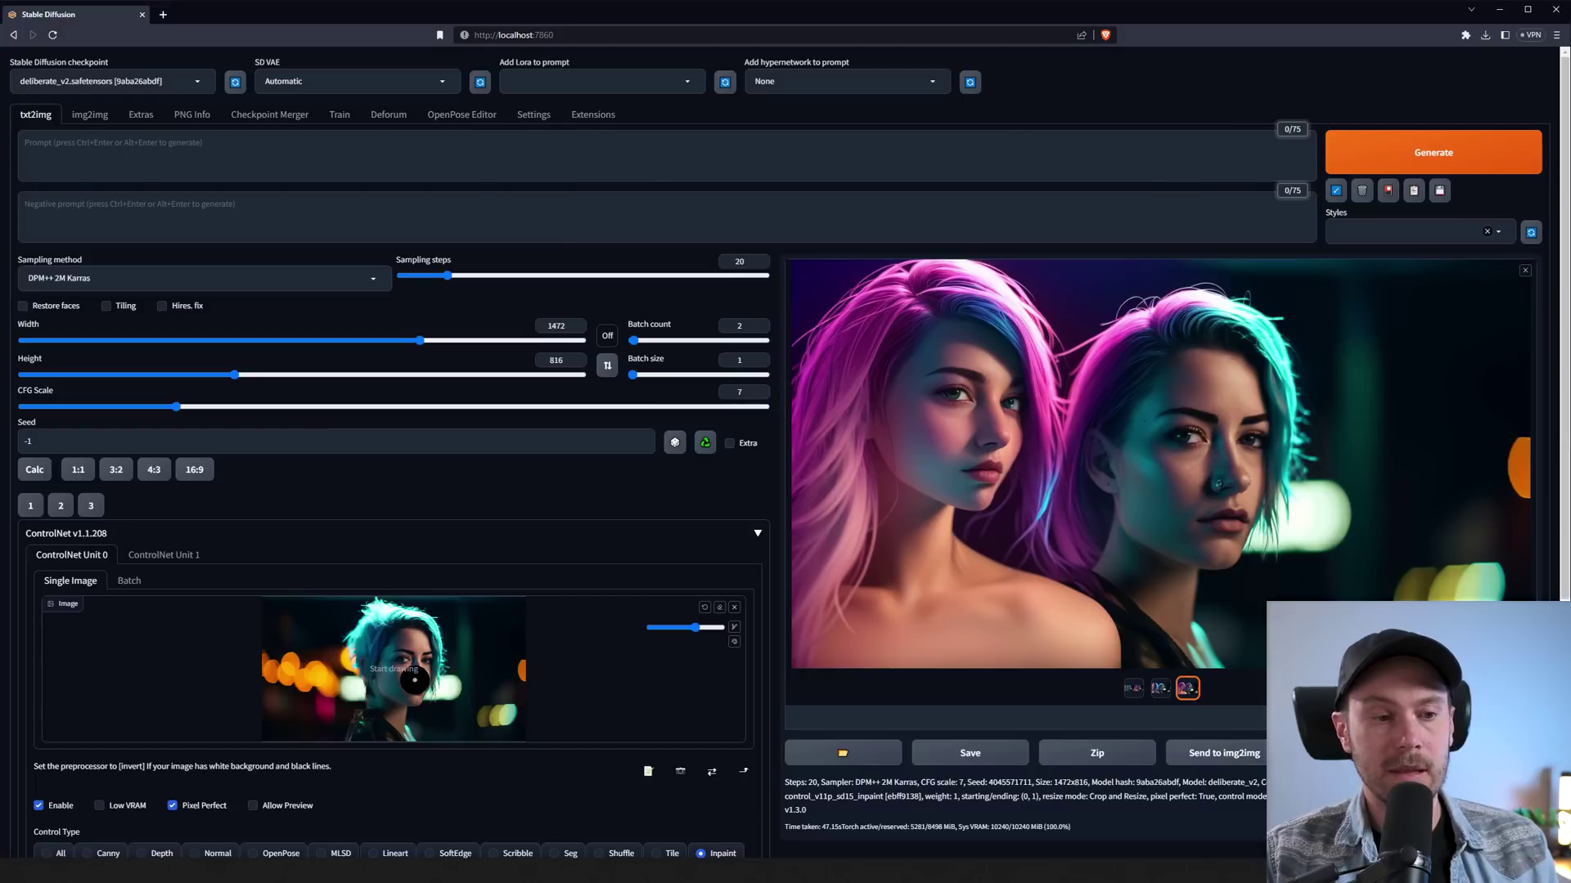
drag(694, 627, 677, 632)
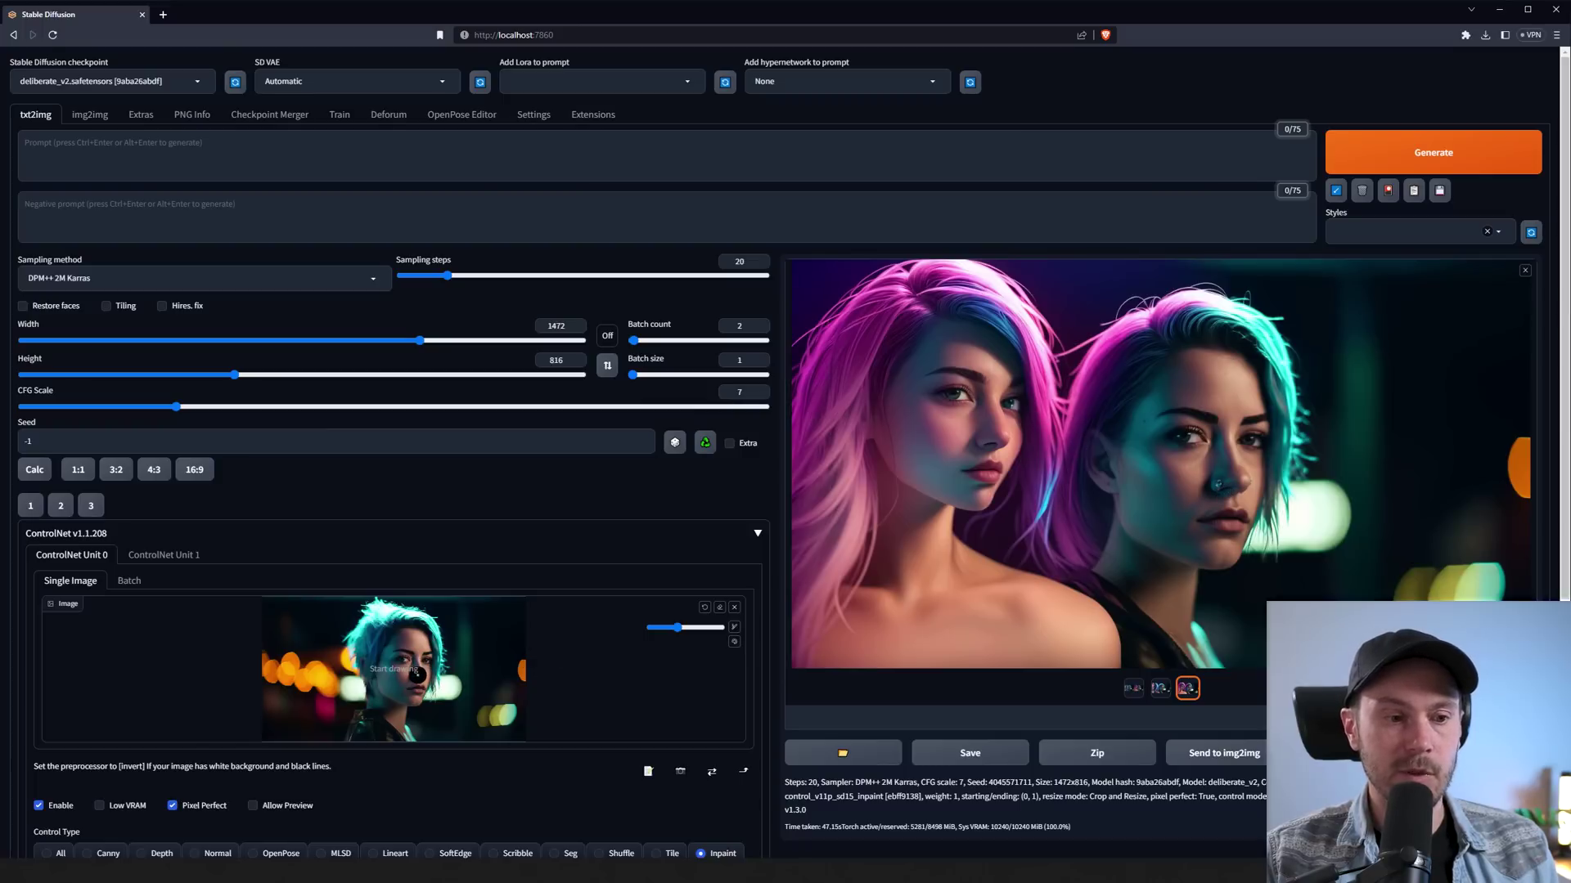
click(417, 673)
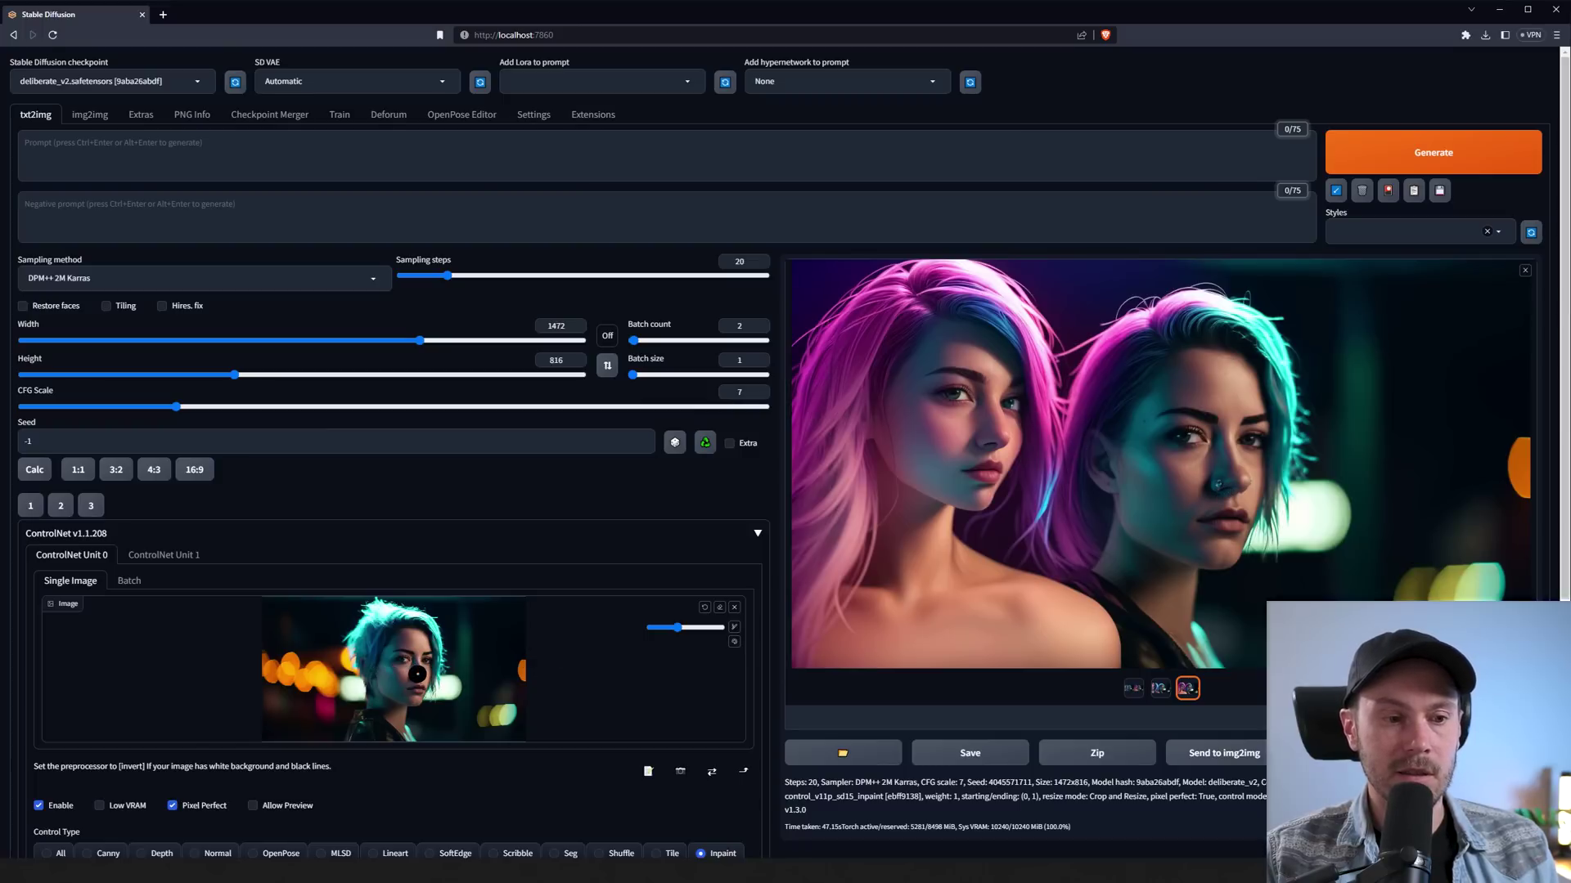
- Generate images with the nose inpainted and view each of the two results
click(1438, 155)
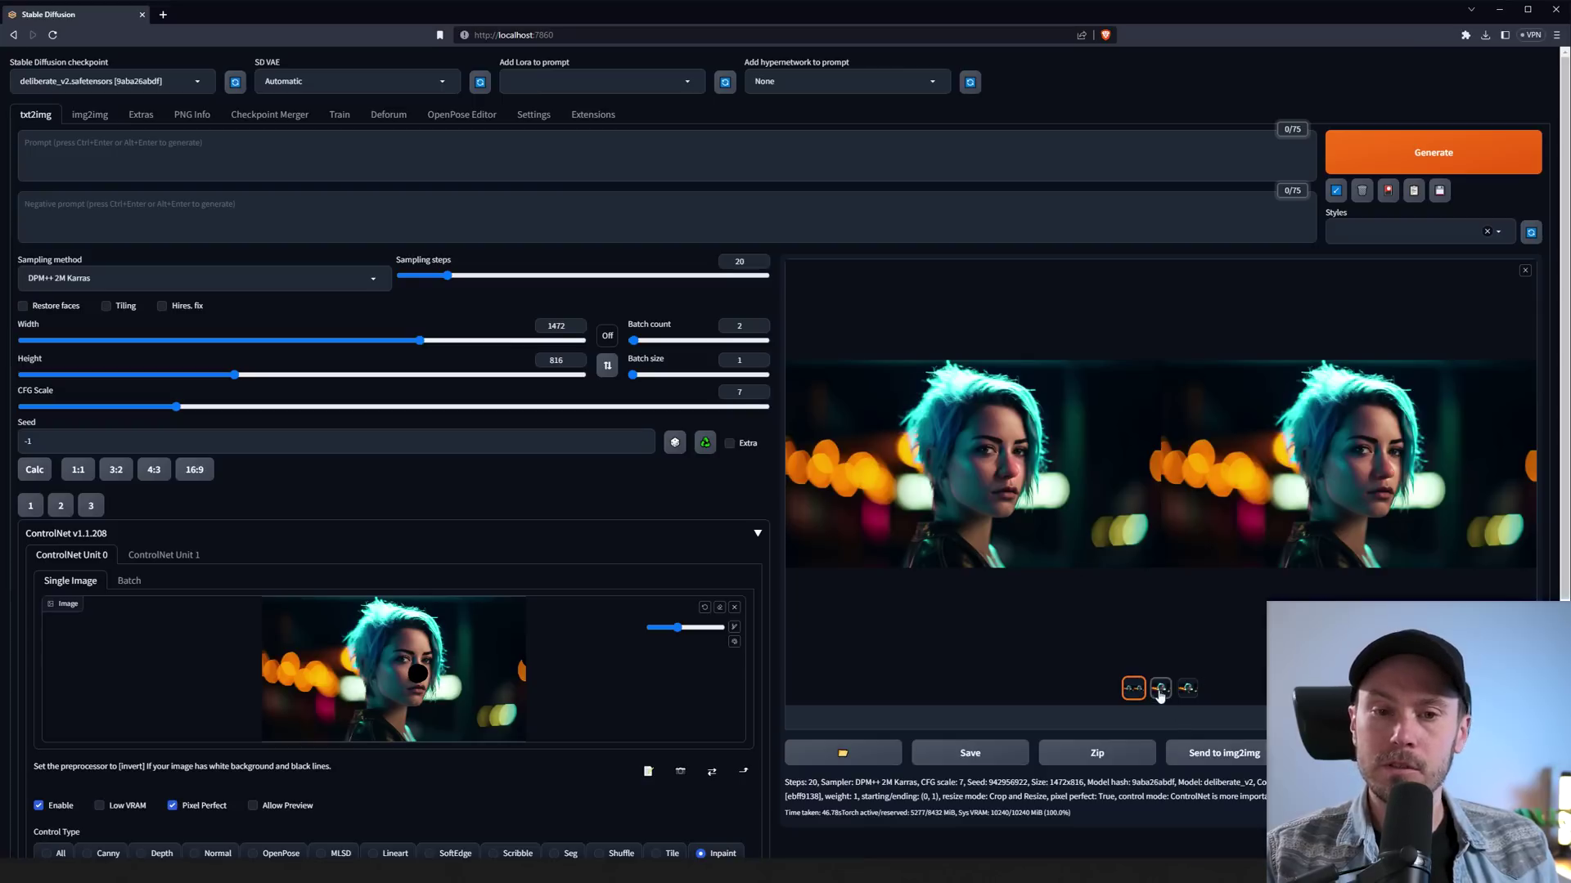
click(1160, 689)
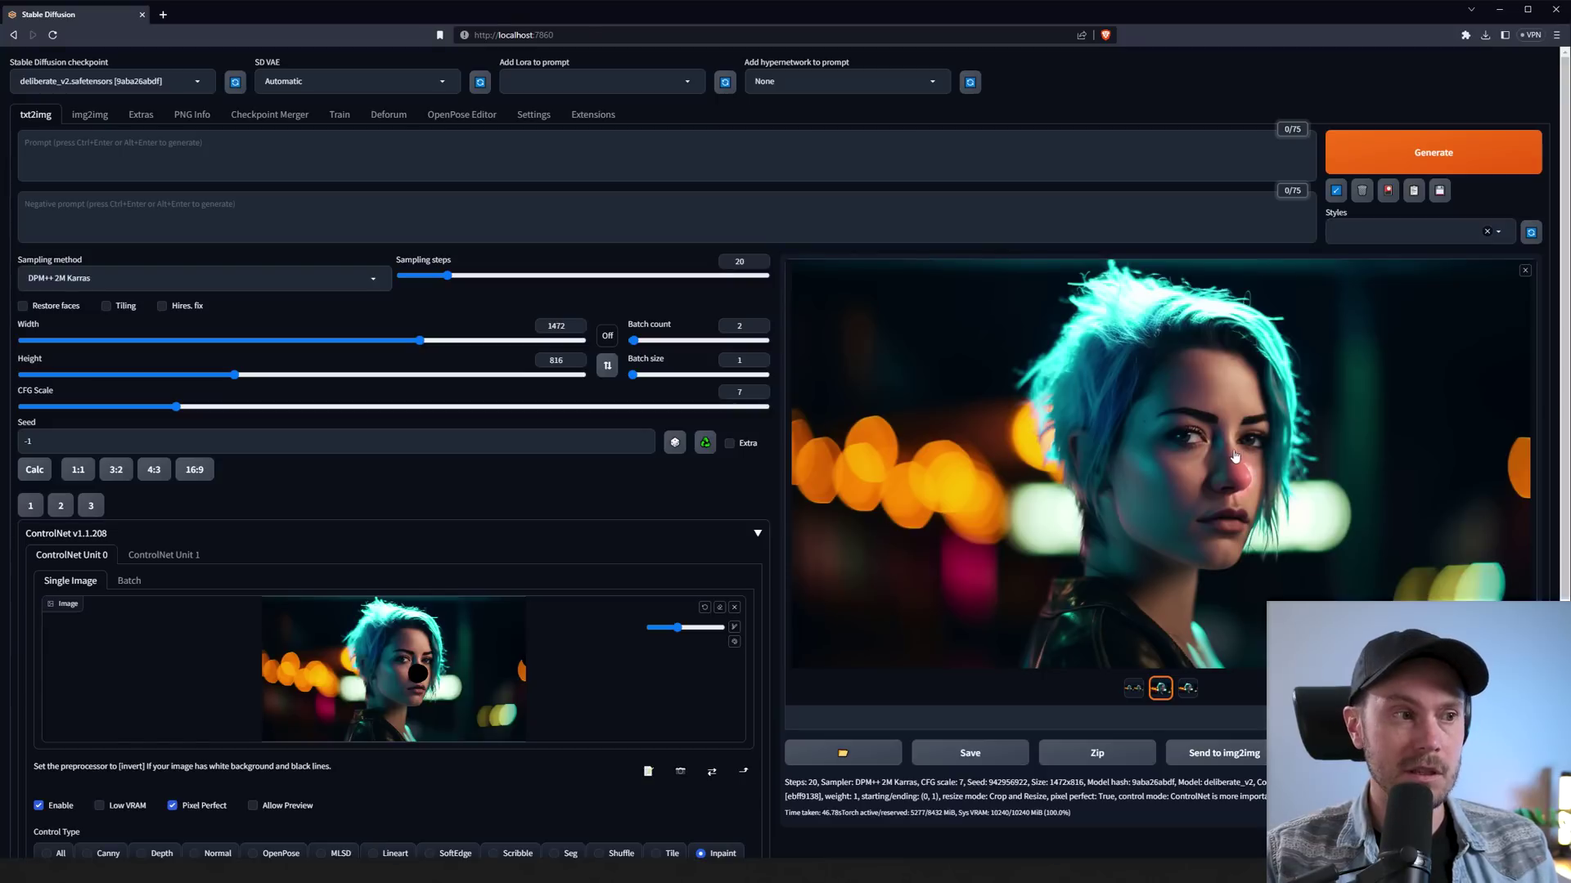
click(1188, 690)
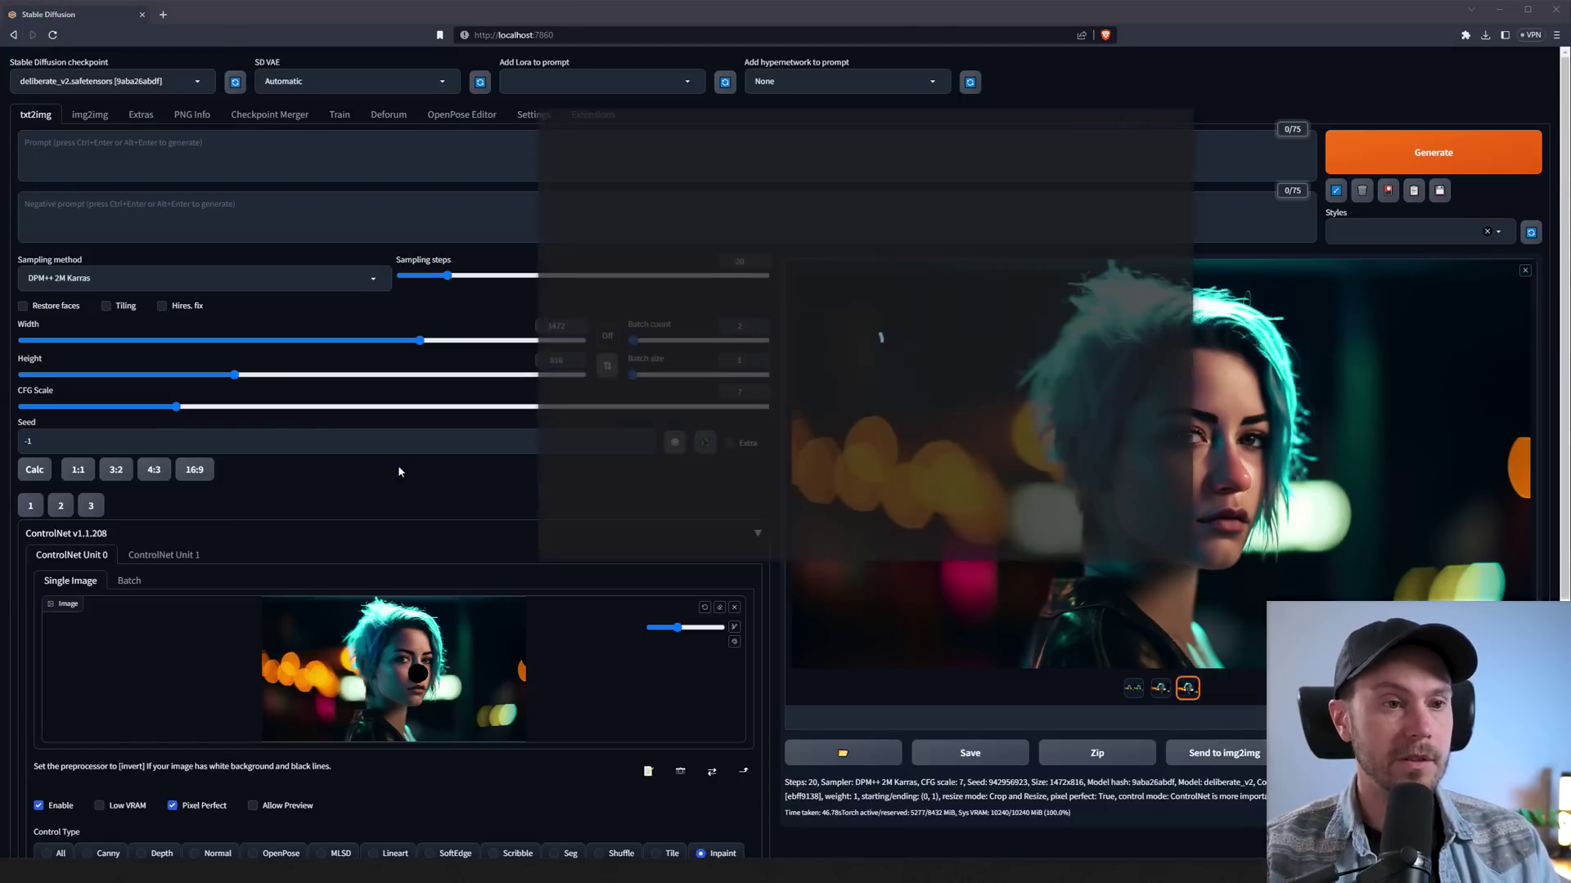
- Preview woman_waving.png, then replace the ControlNet portrait with that picture
drag(970, 121, 948, 166)
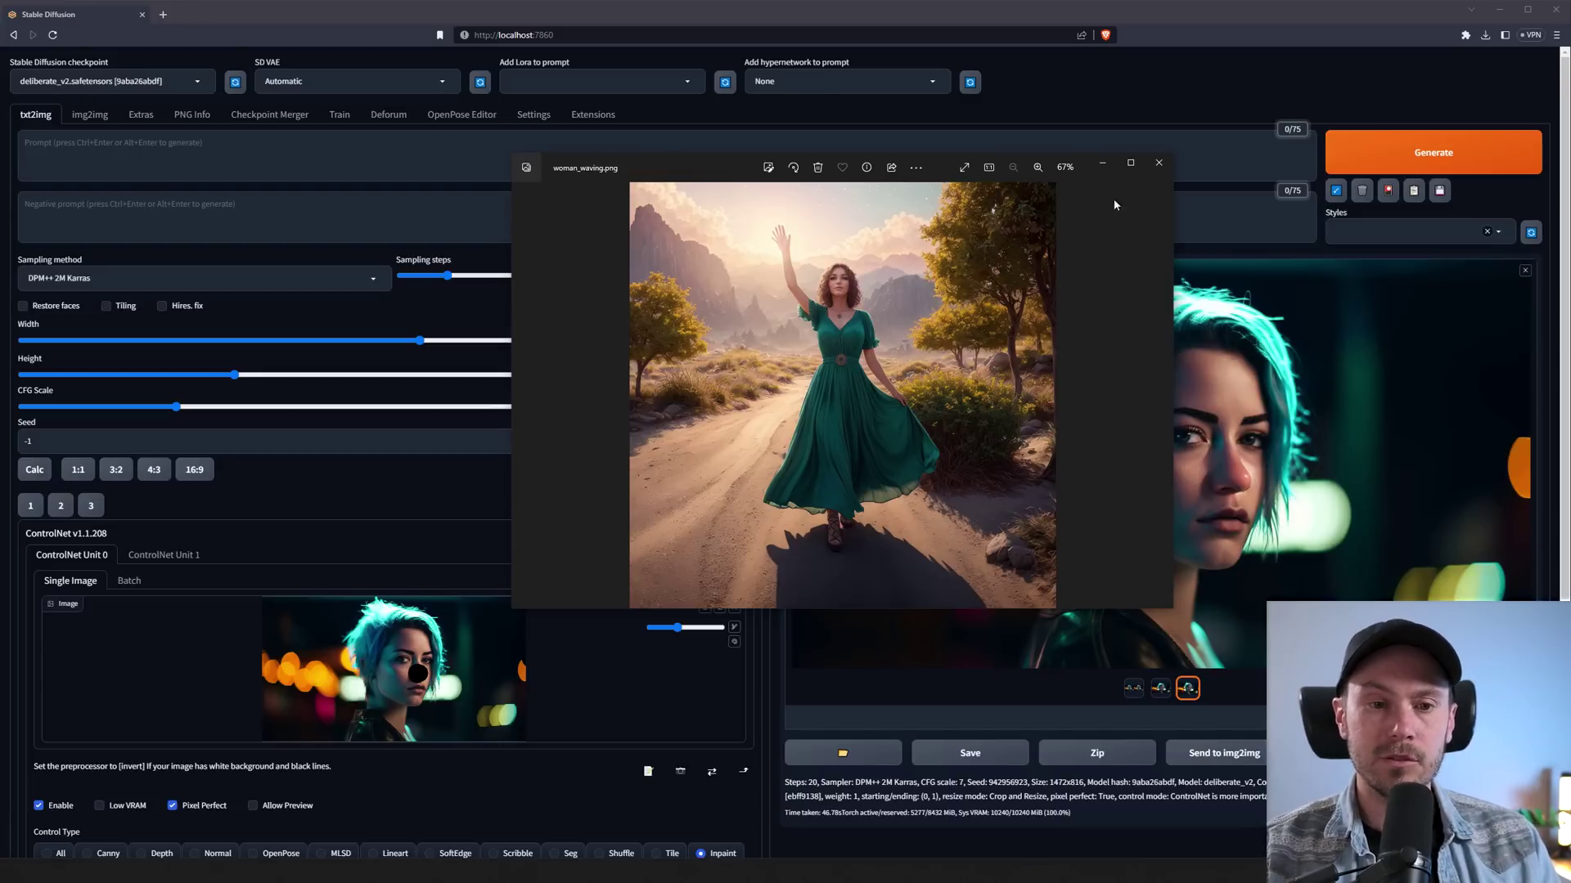
click(1158, 164)
scroll(900, 368, down, 1)
click(734, 484)
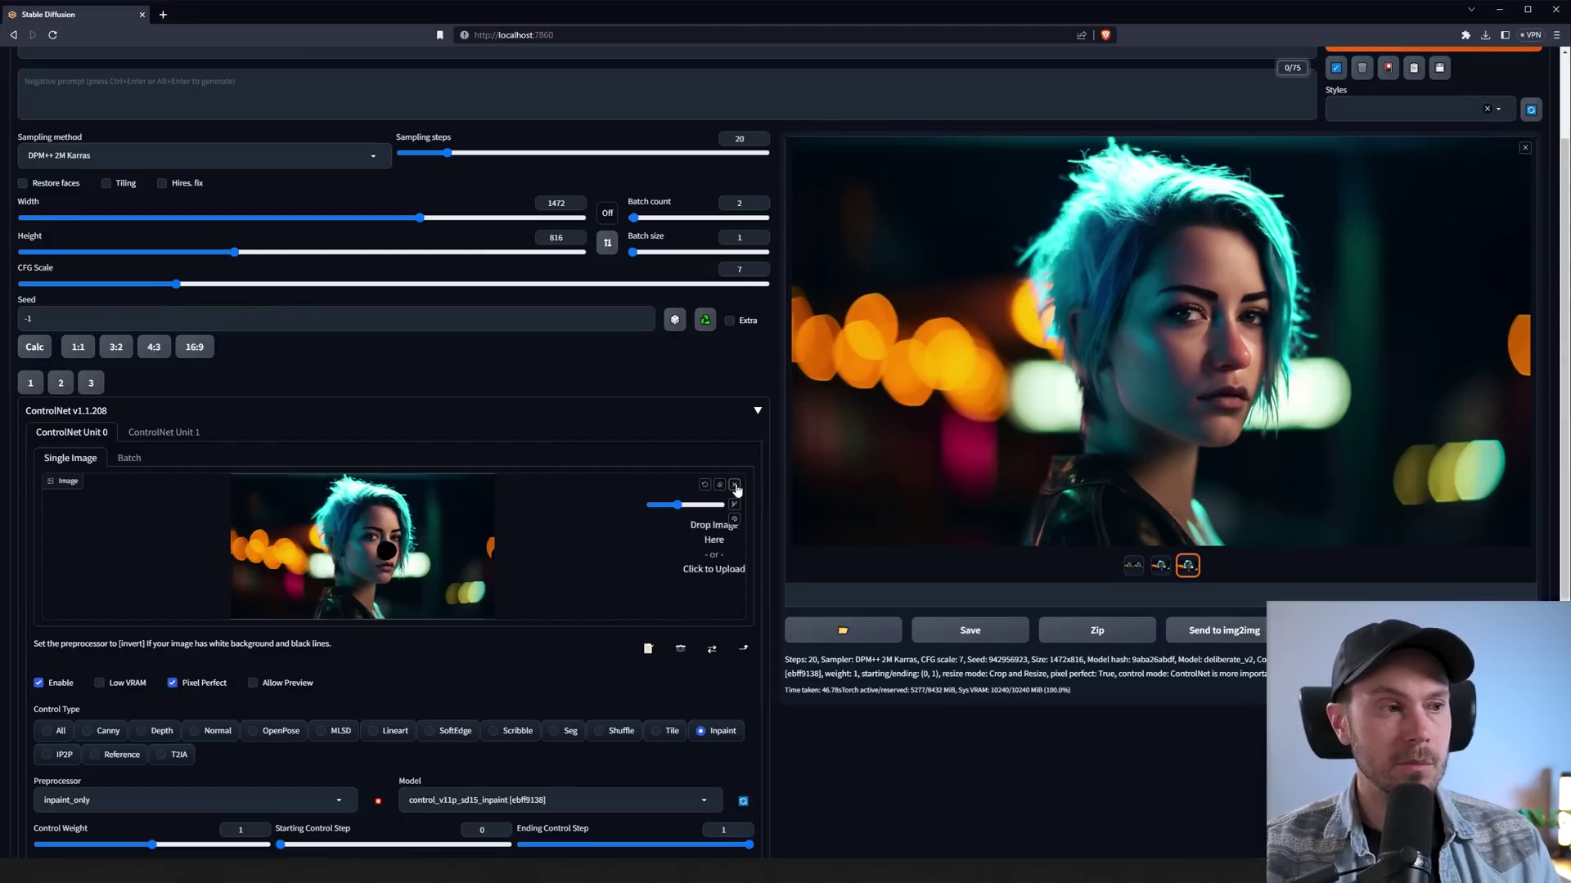
drag(148, 454, 385, 548)
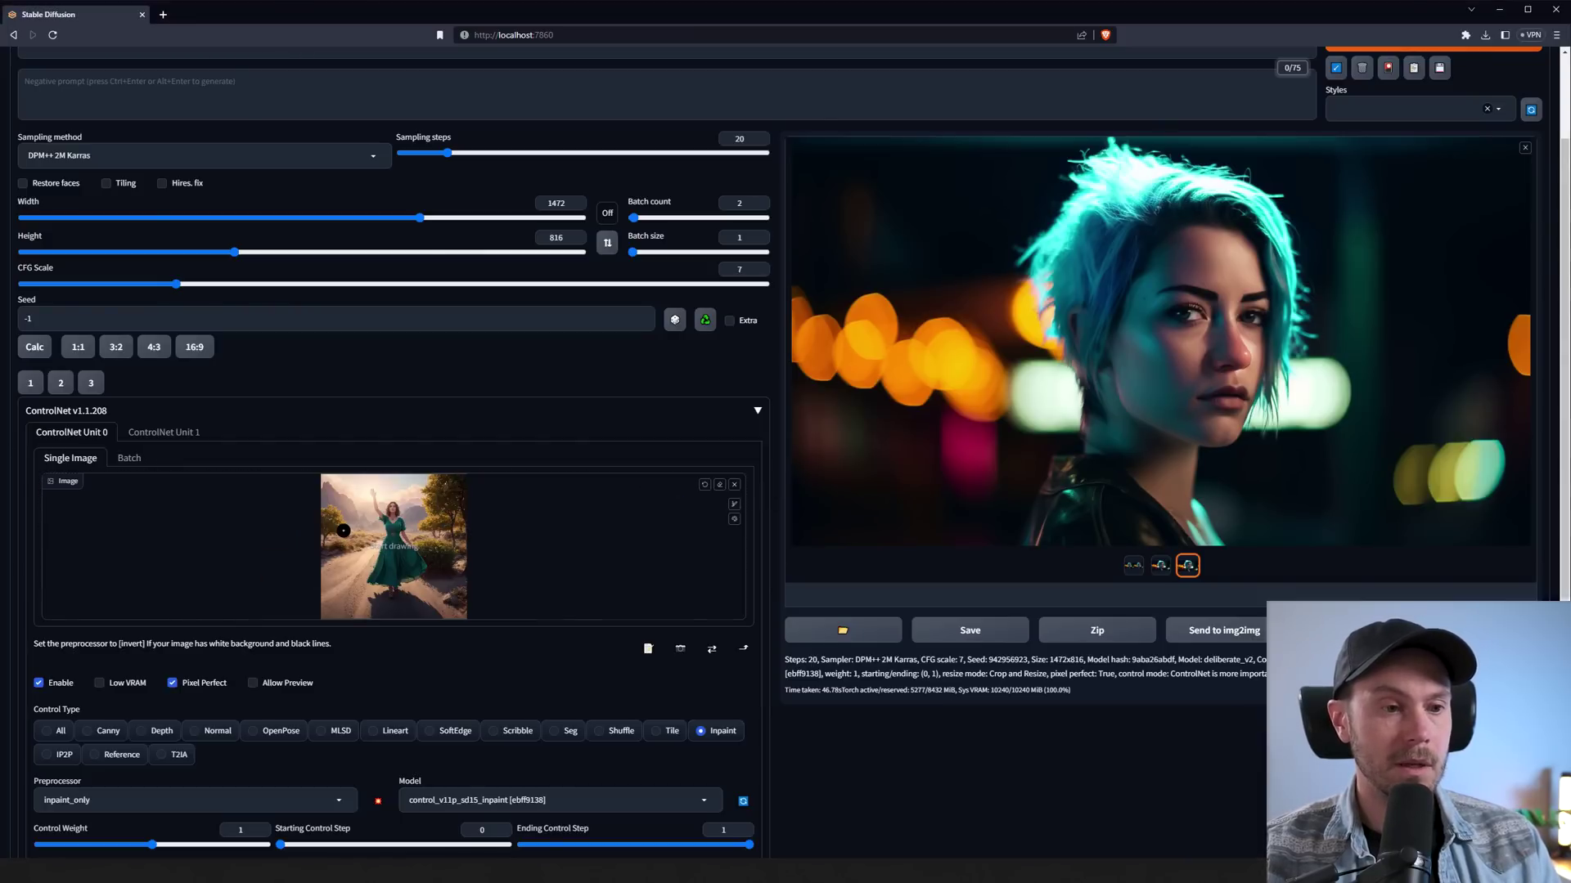
- Set the mask brush size and mask the large tree and bush beside the waving woman
click(734, 503)
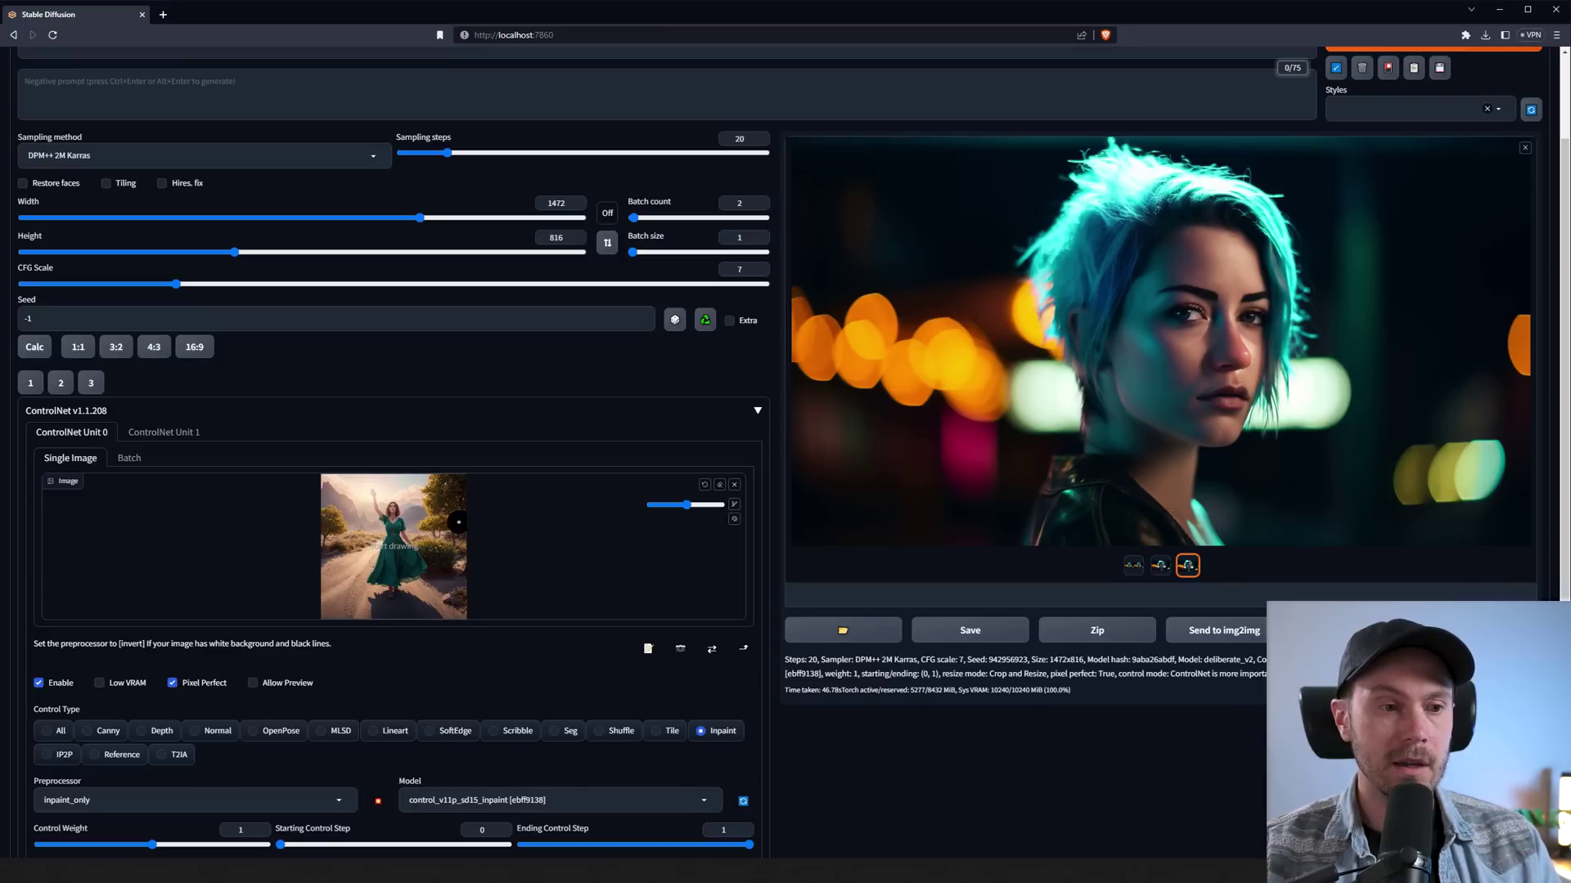
mouse_move(460, 522)
mouse_down()
mouse_move(455, 539)
mouse_move(430, 530)
mouse_move(435, 490)
mouse_move(454, 481)
mouse_move(456, 496)
mouse_up()
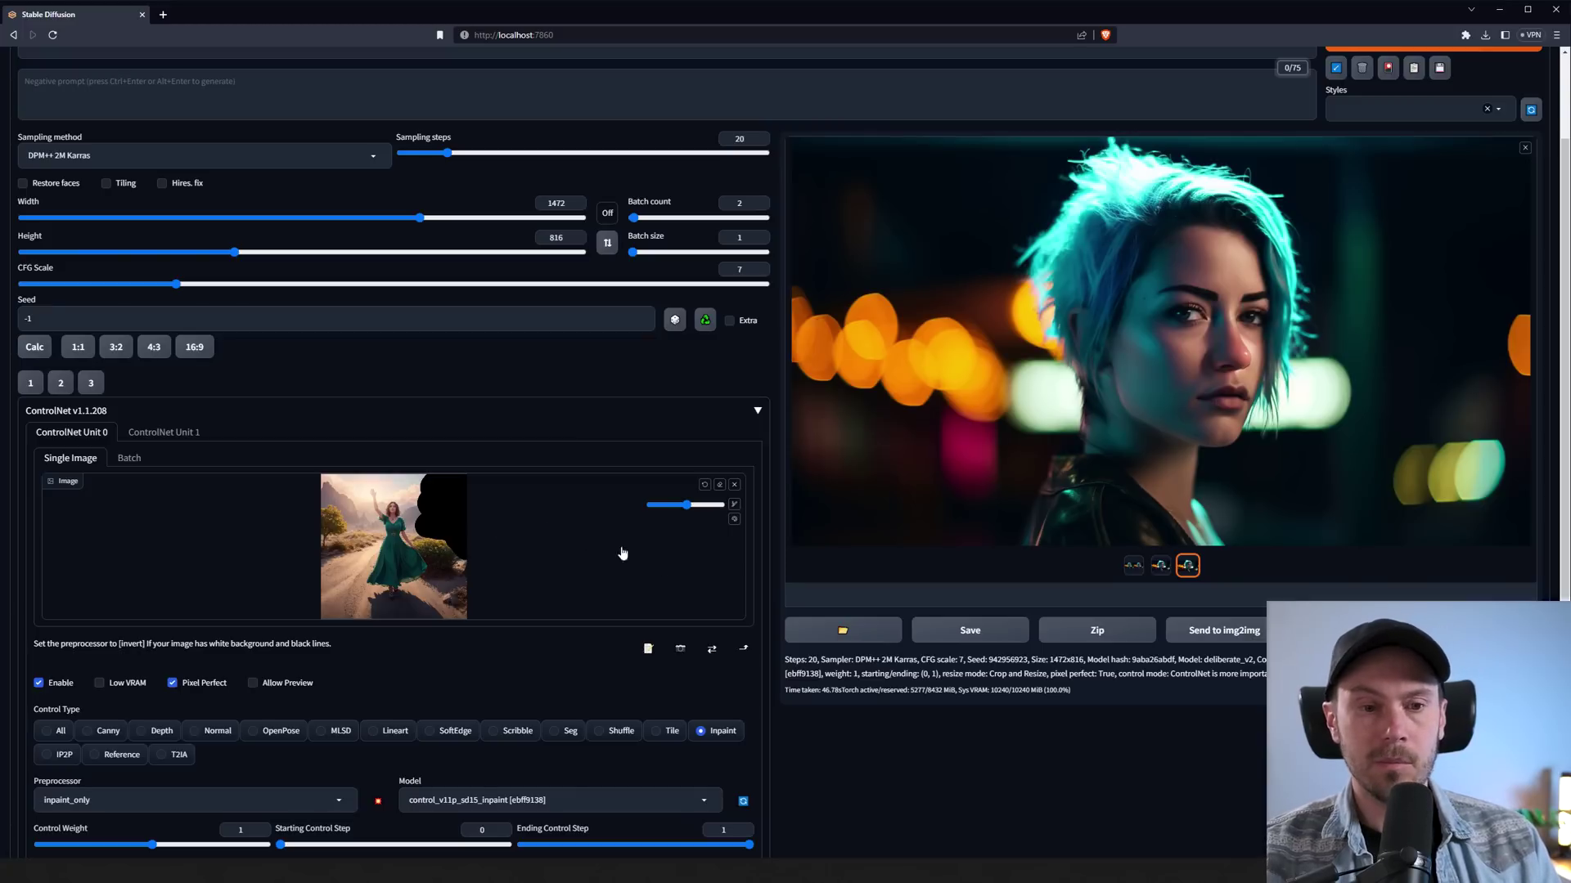
scroll(788, 512, up, 2)
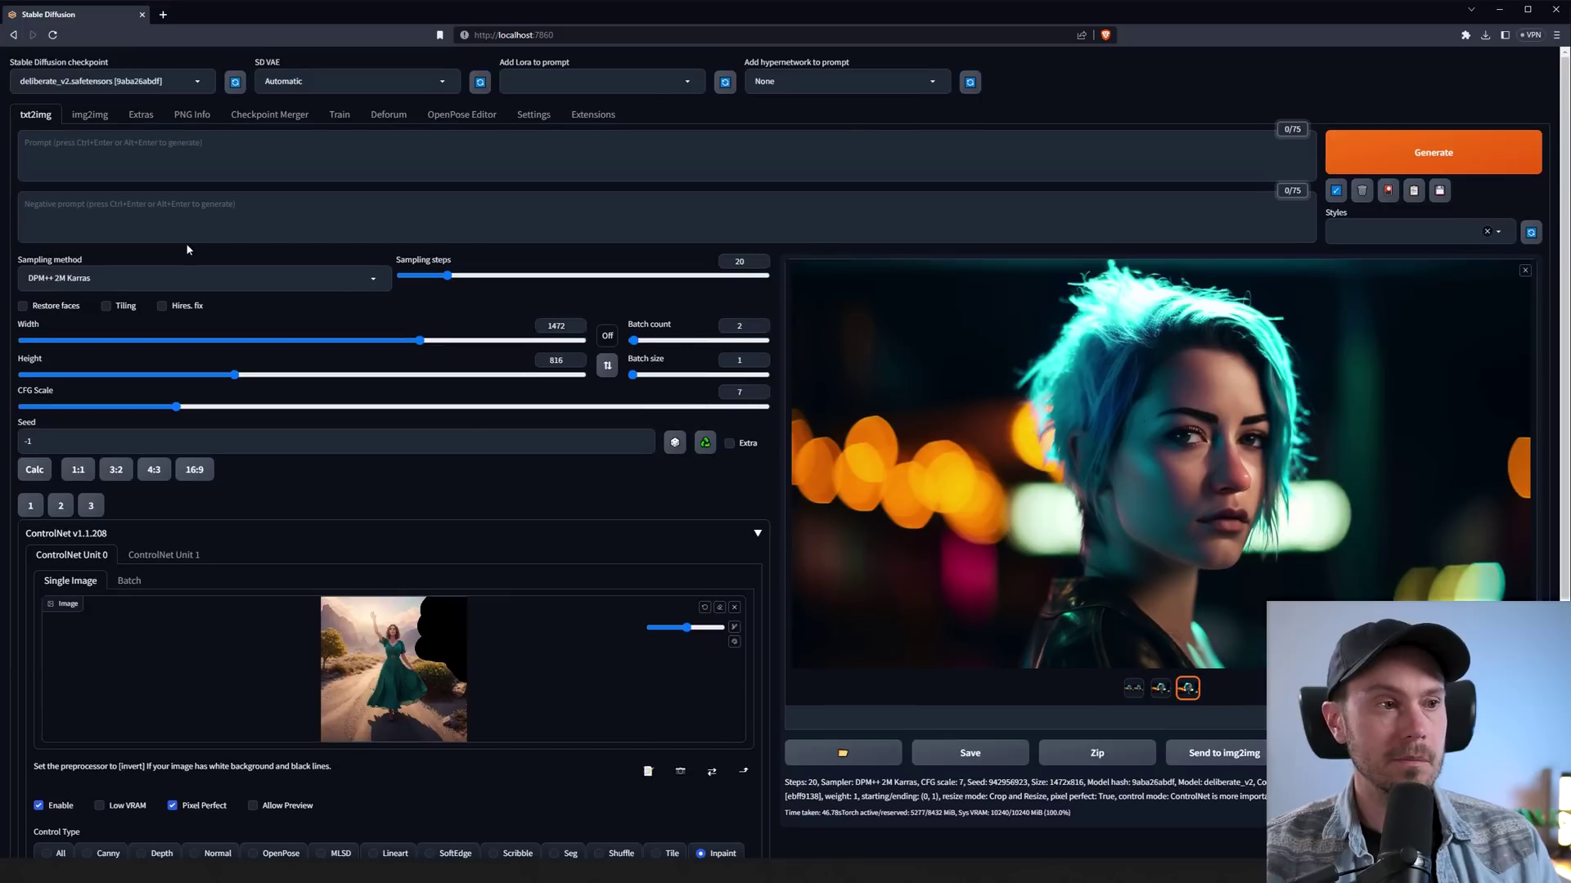
- Set the output width and height to 1024 and generate images with the area beside the waving woman inpainted
double_click(556, 325)
text(1024)
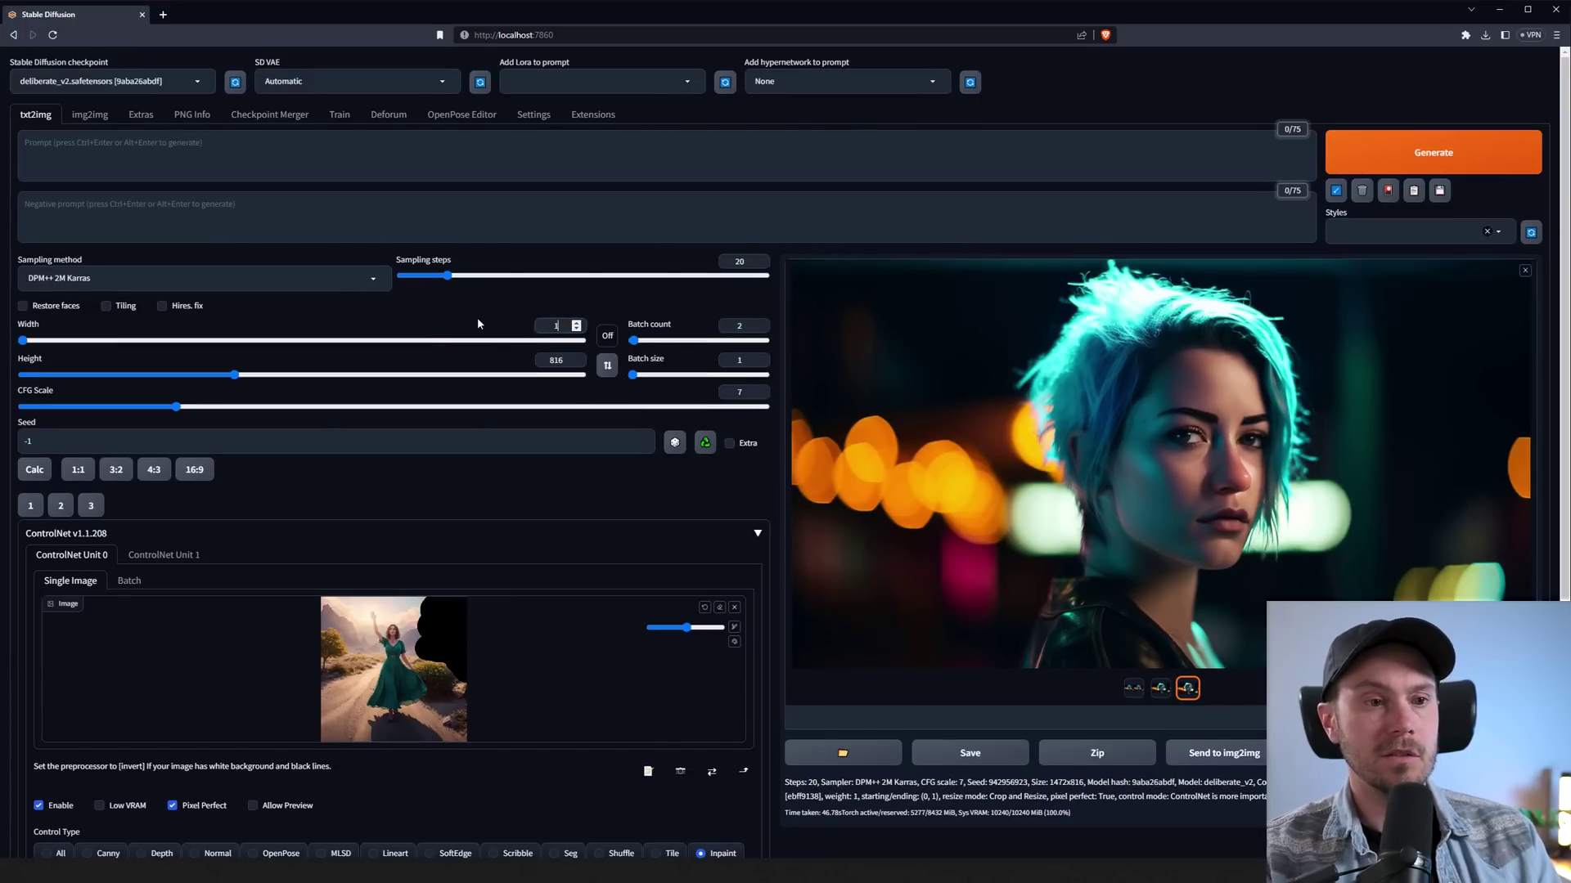
key(Tab)
key(Tab)
text(1024)
key(Tab)
key(ctrl+Return)
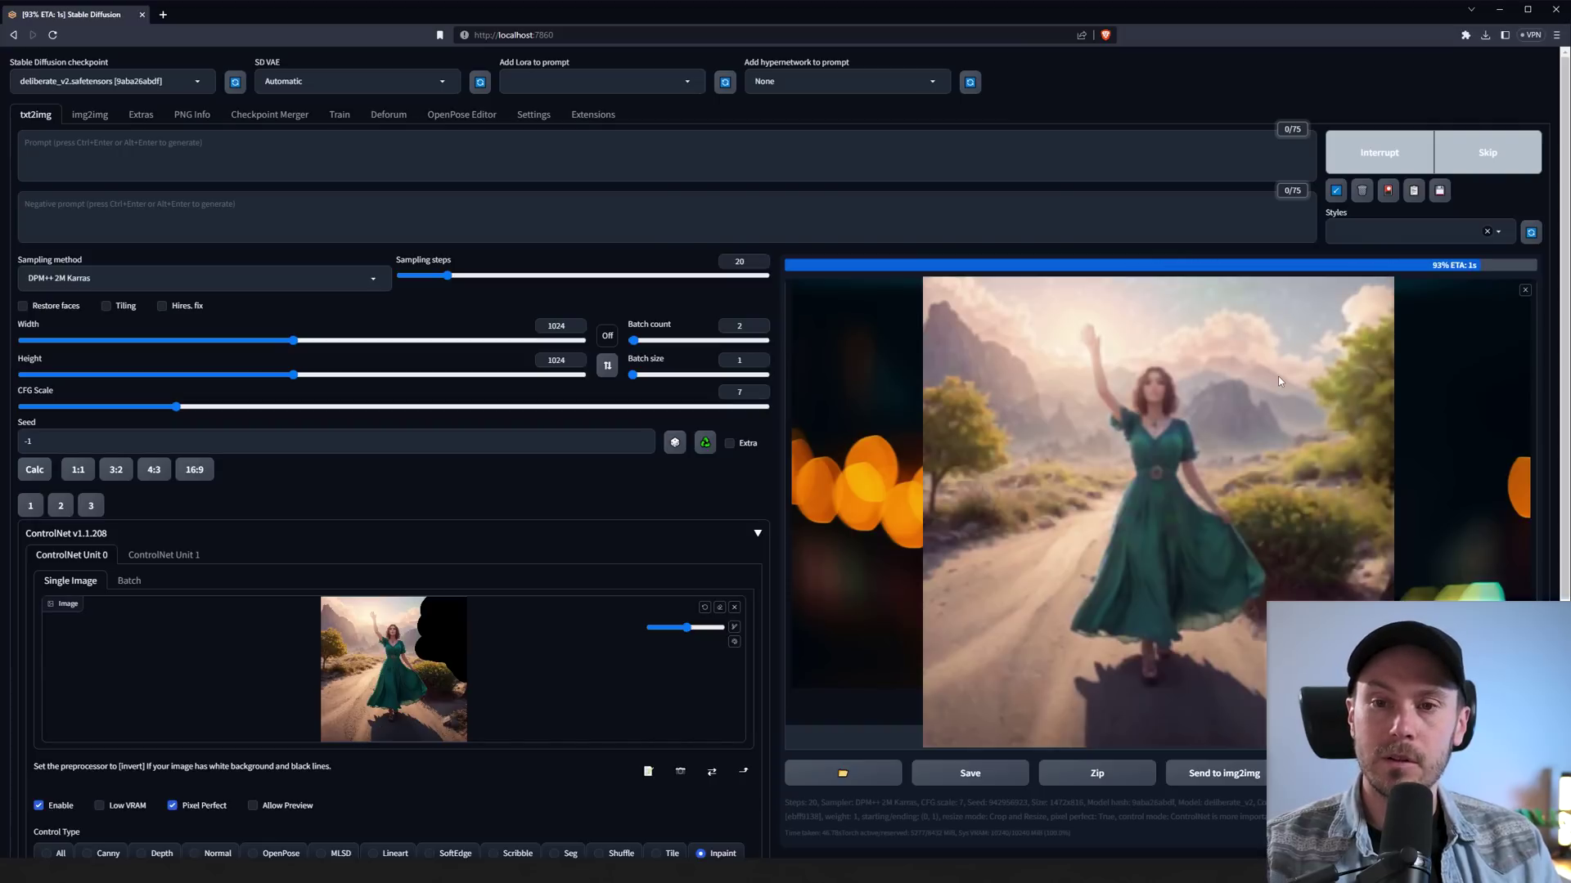
- View the side-by-side grid of the waving woman images enlarged, followed by each of the two results
click(1278, 375)
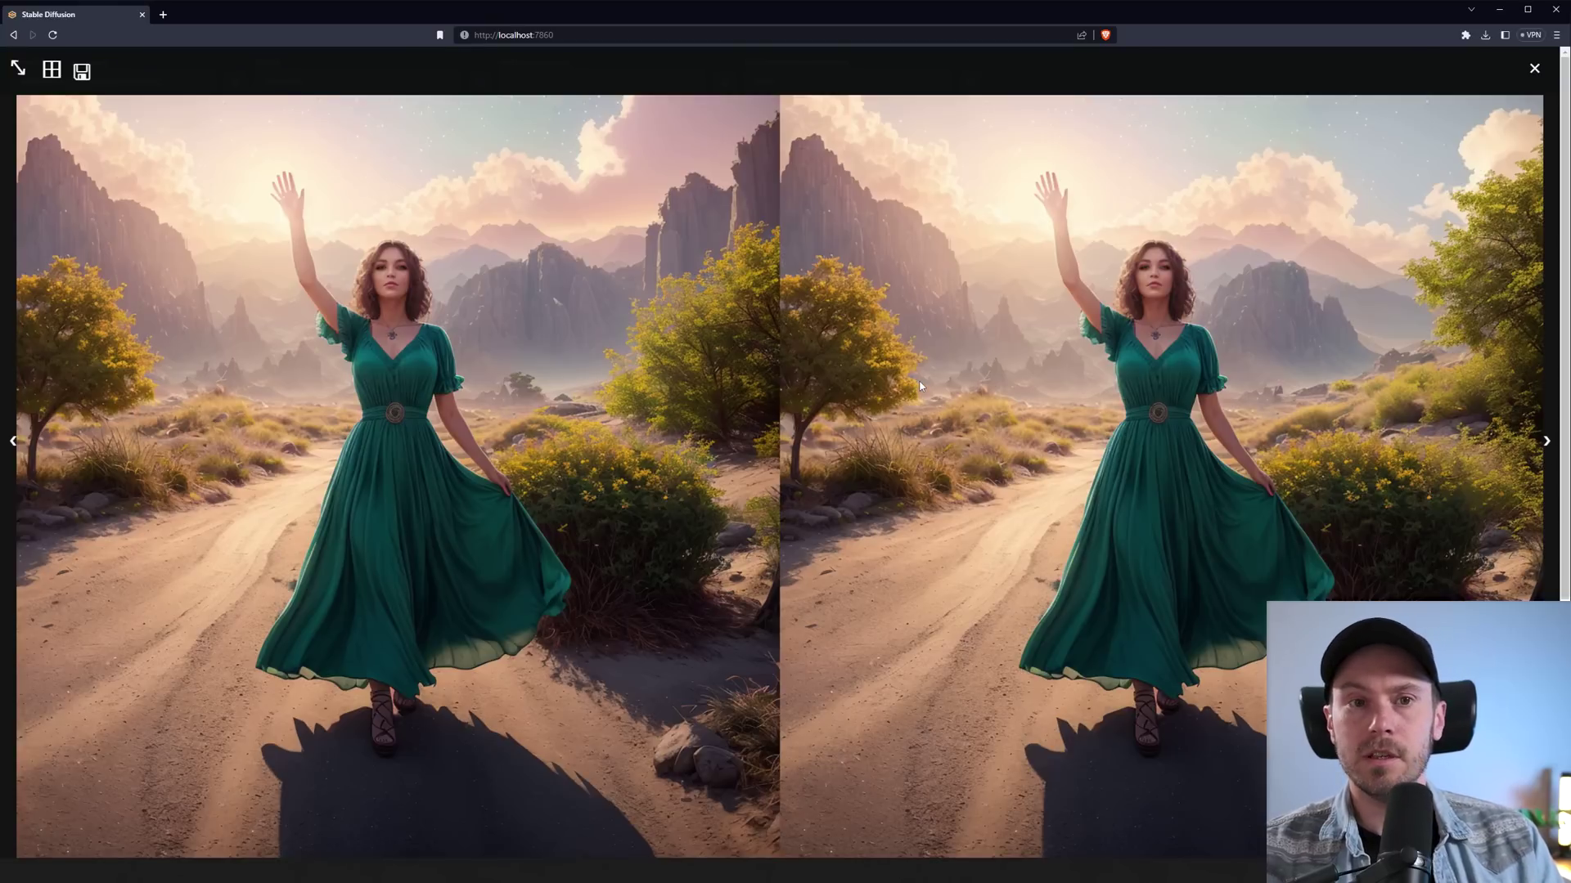
click(1009, 424)
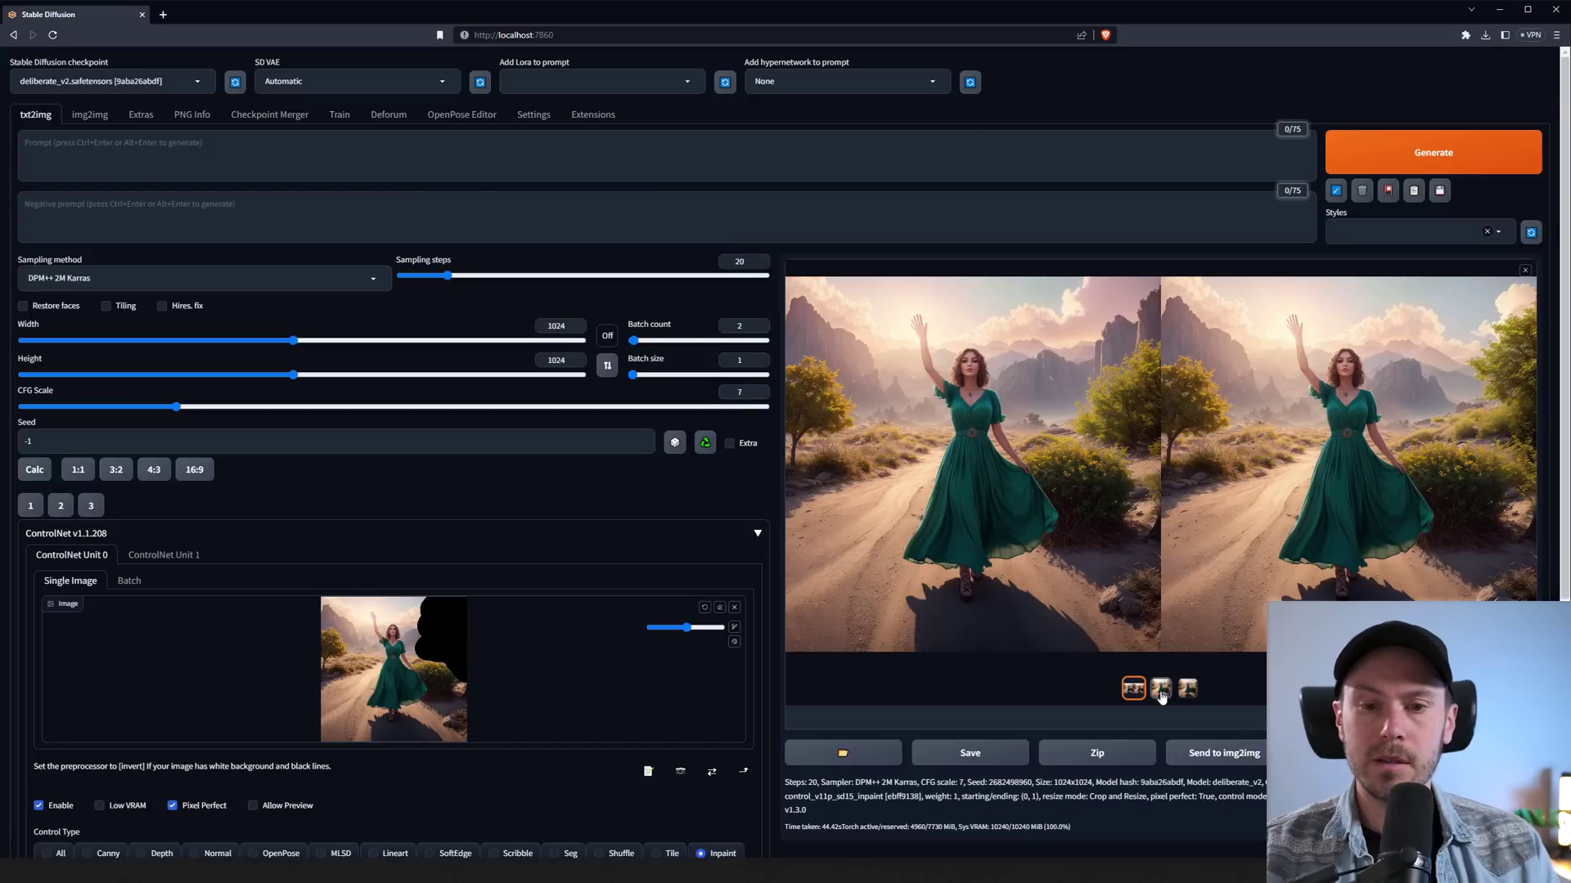
click(1257, 484)
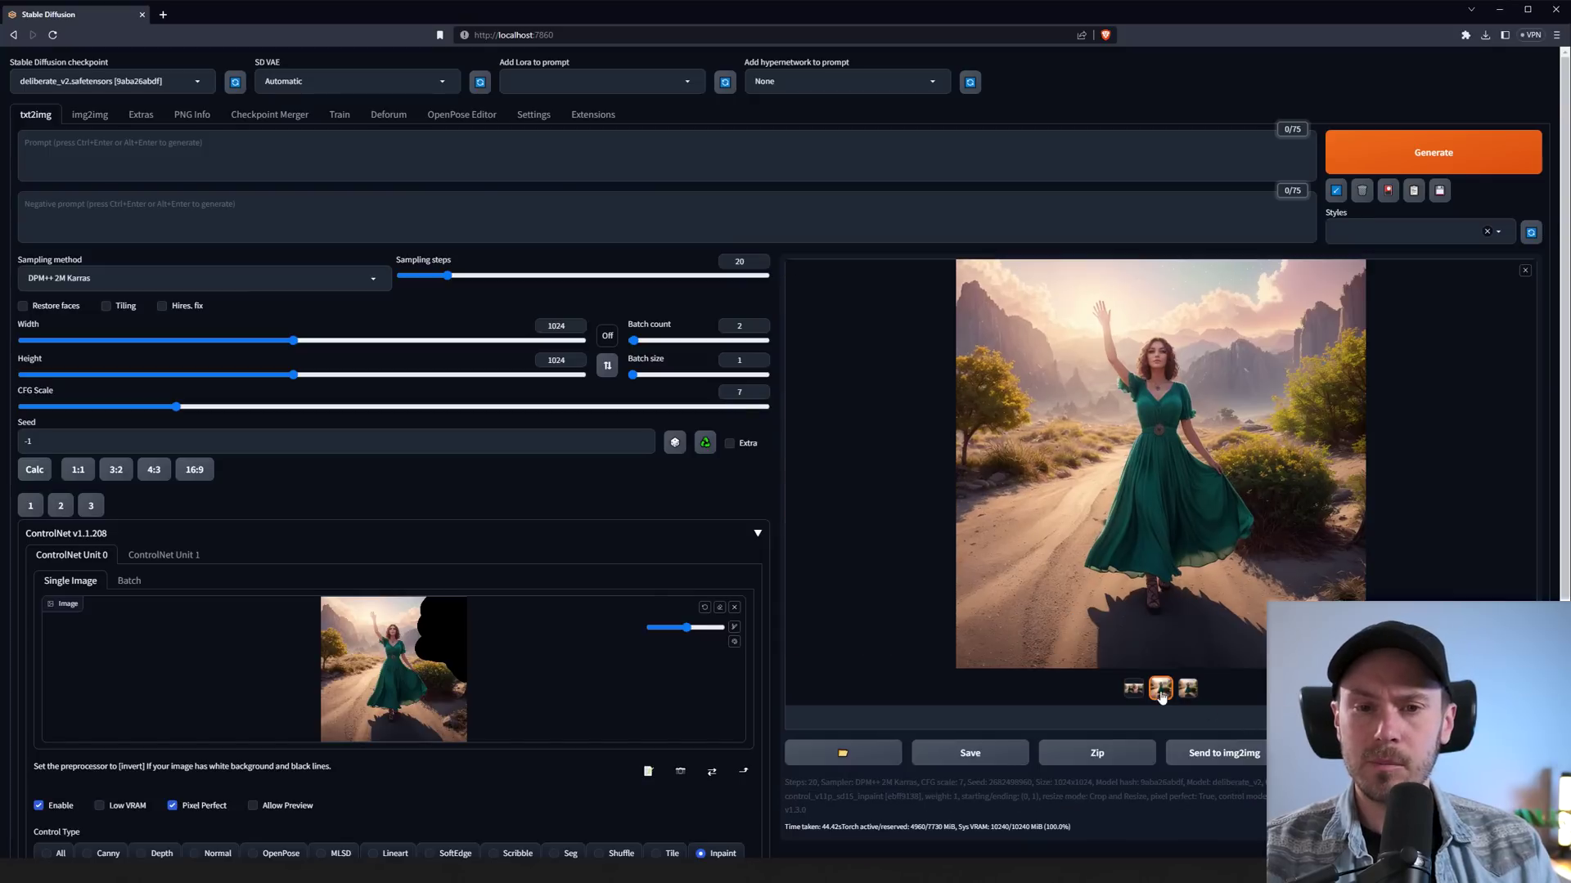
click(1331, 433)
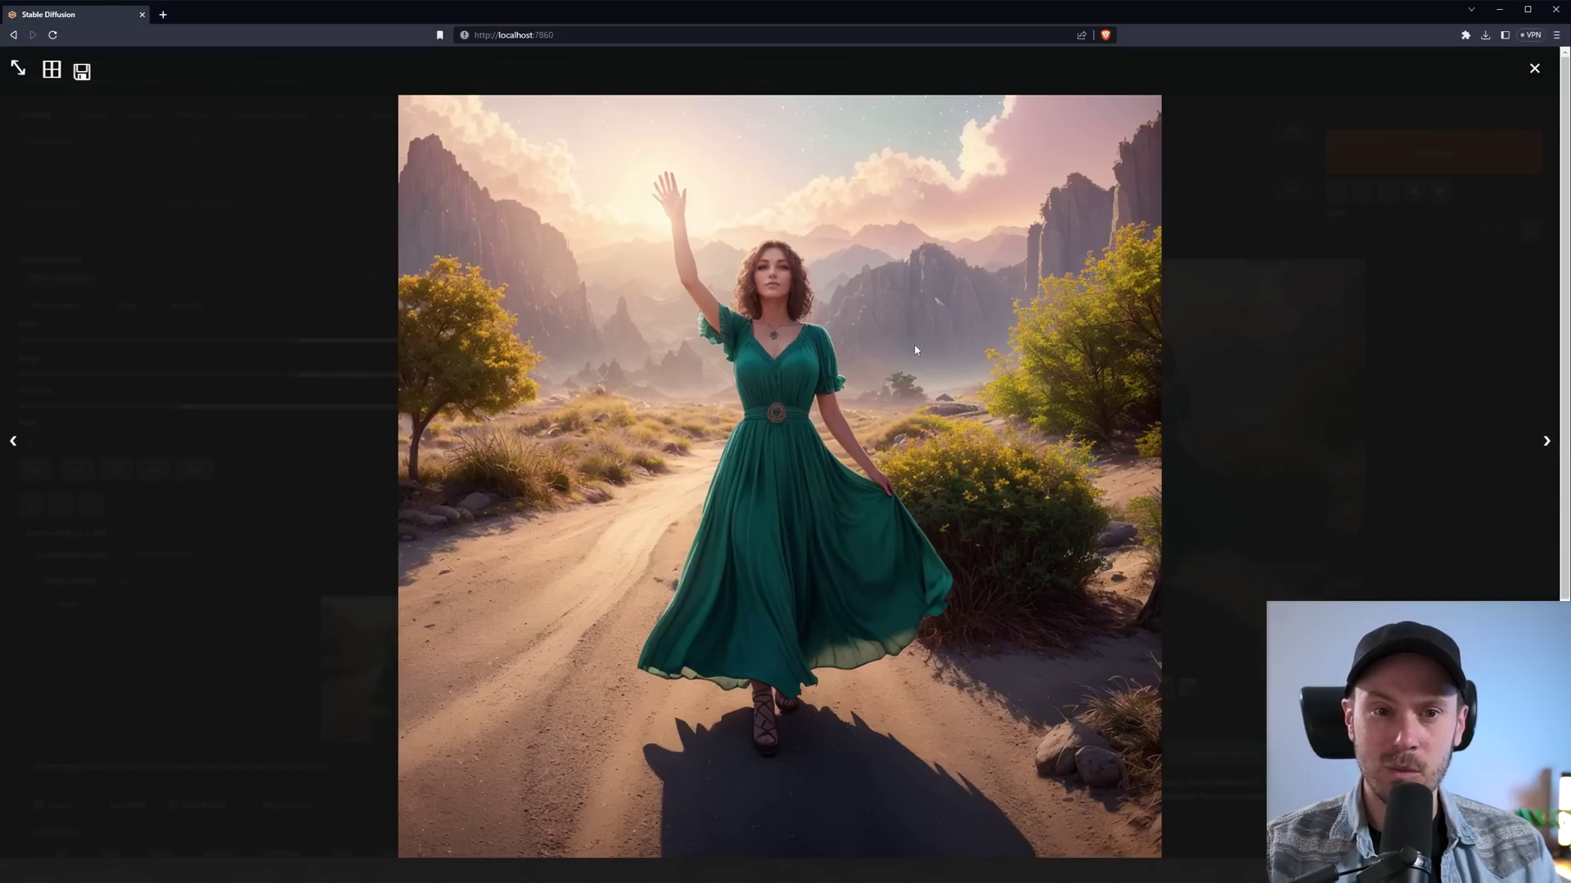
click(1196, 685)
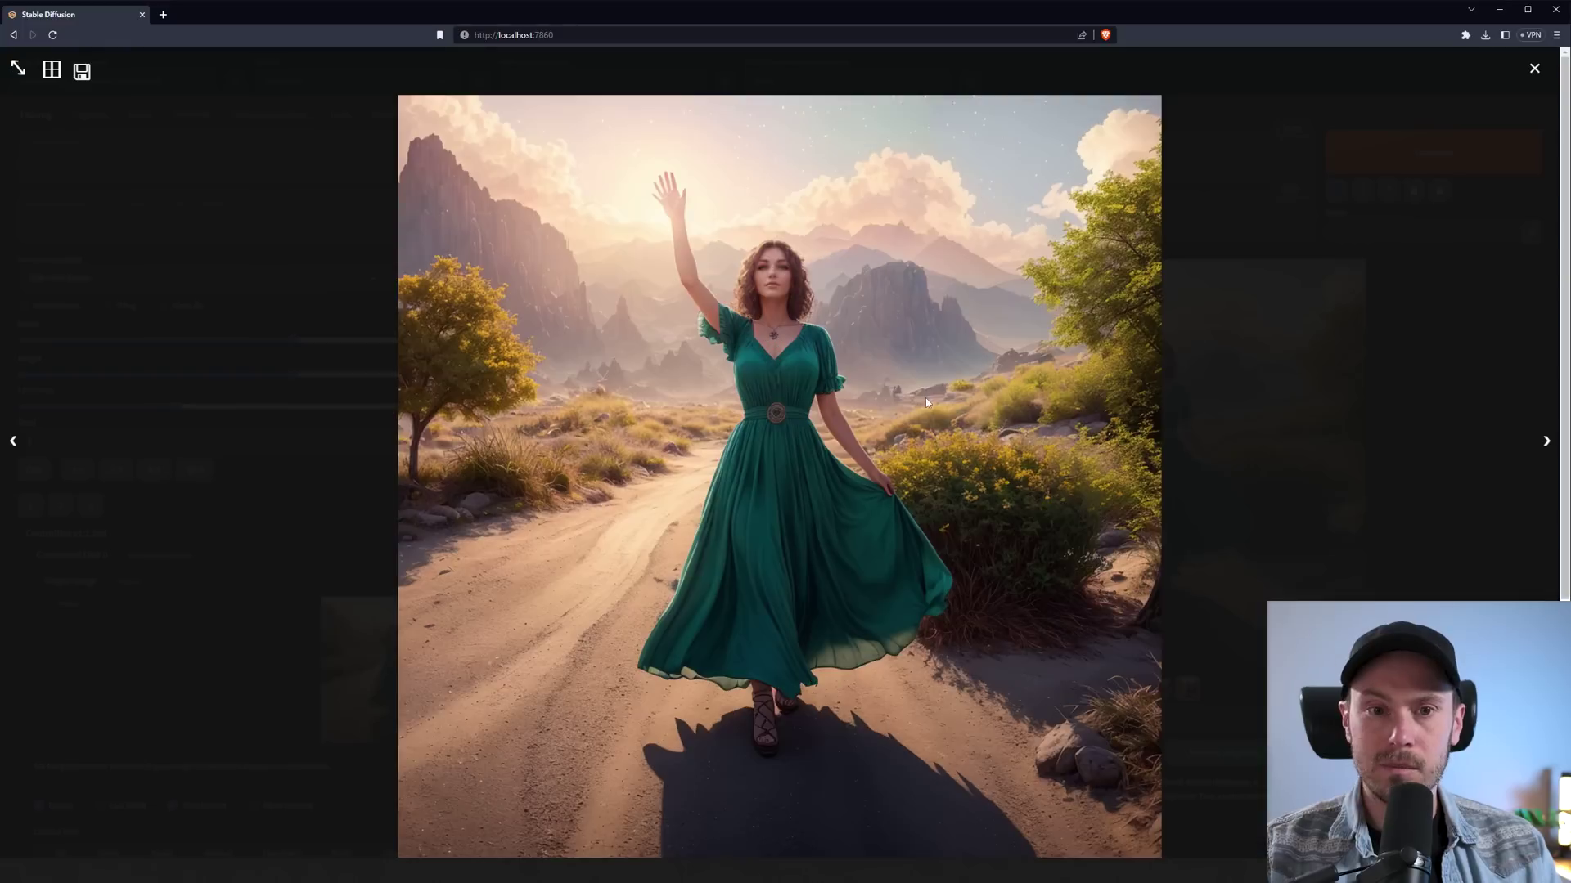